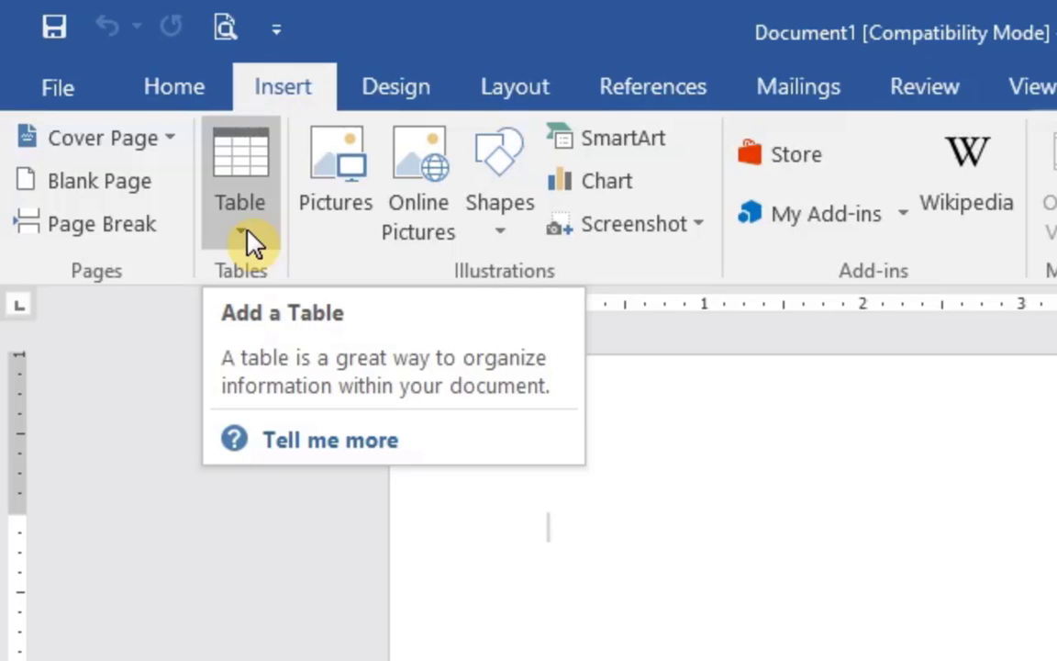
- Insert a table with four columns and five rows into the blank document
click(246, 231)
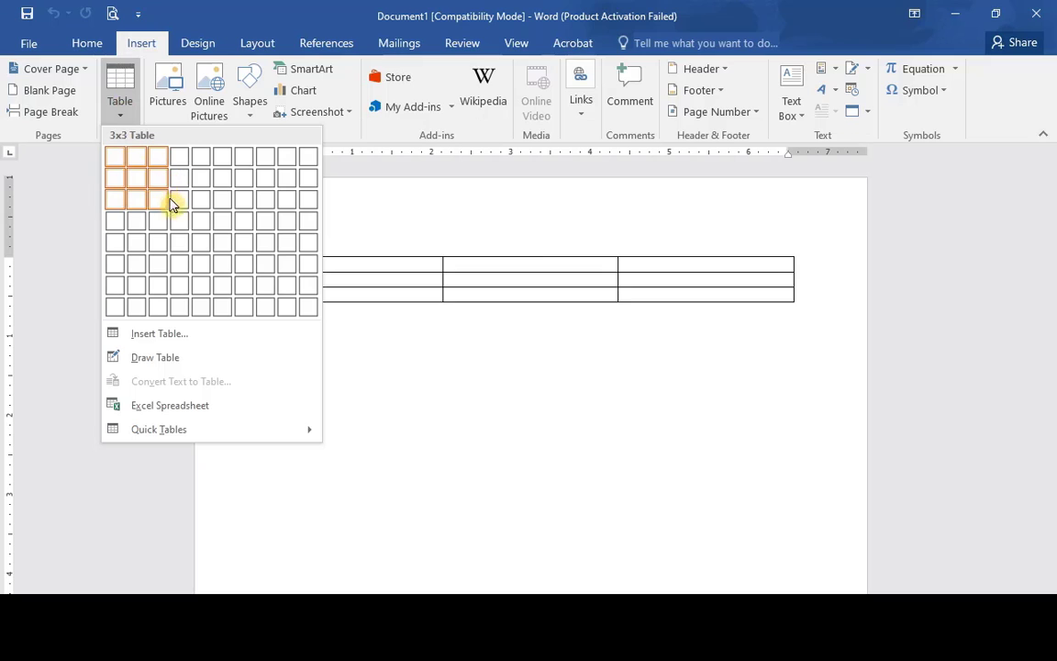
click(183, 243)
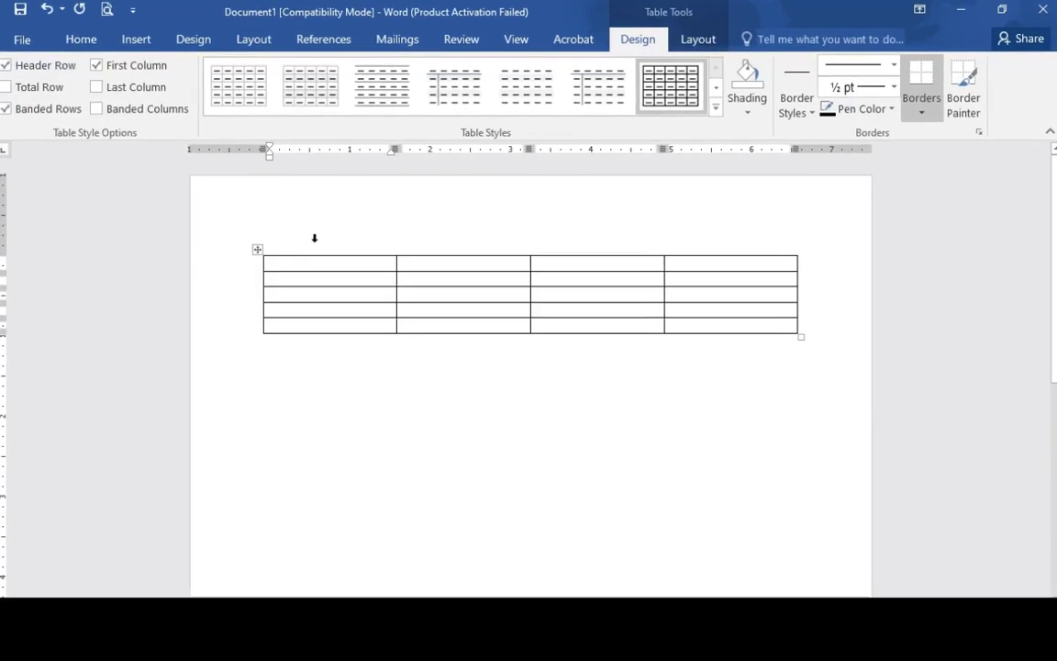
- Select the table's four columns one at a time, followed by its first three rows one at a time
click(312, 236)
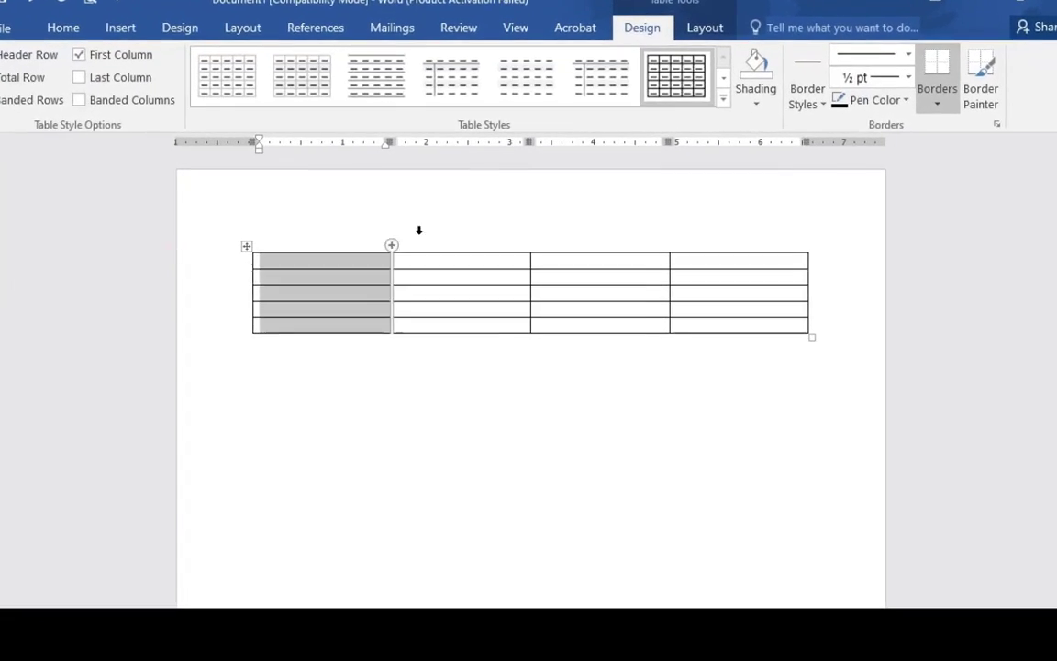
click(437, 232)
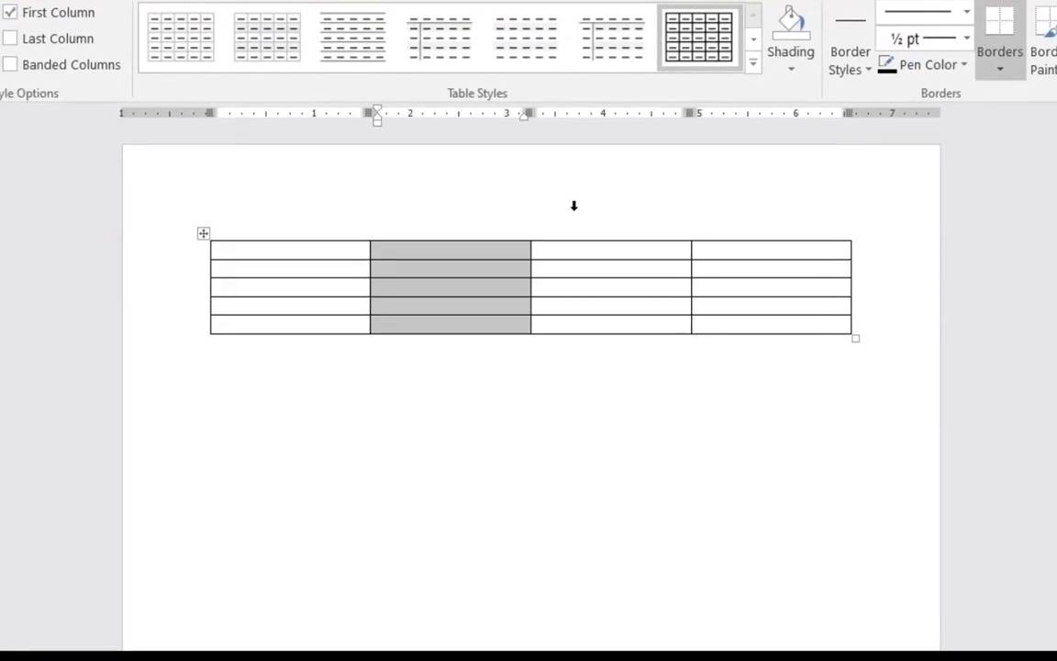
click(594, 218)
click(729, 211)
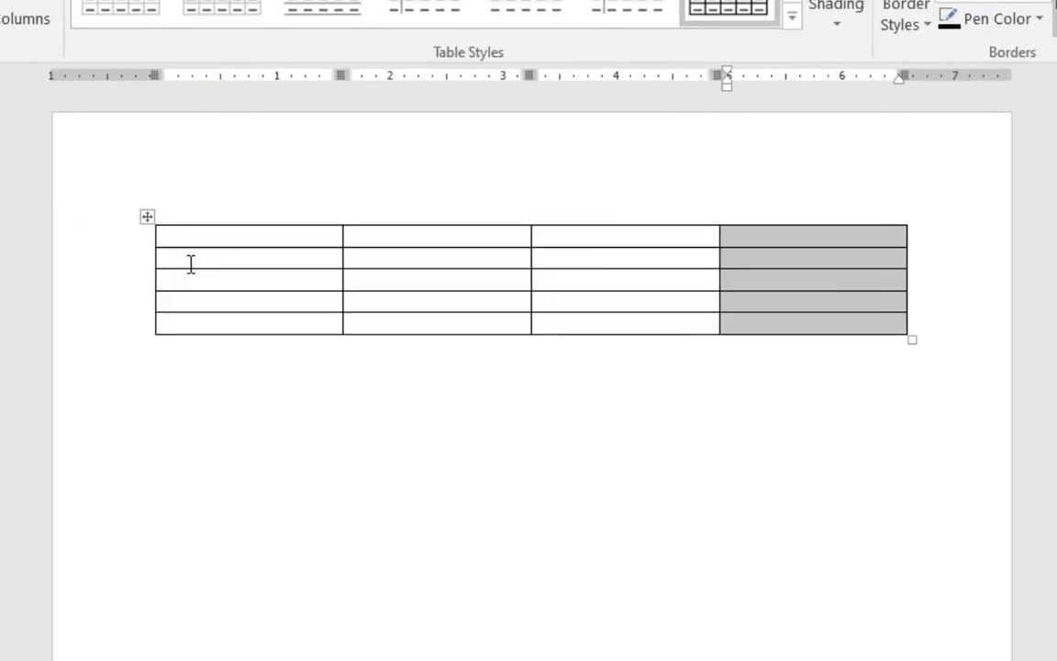
click(100, 233)
click(95, 254)
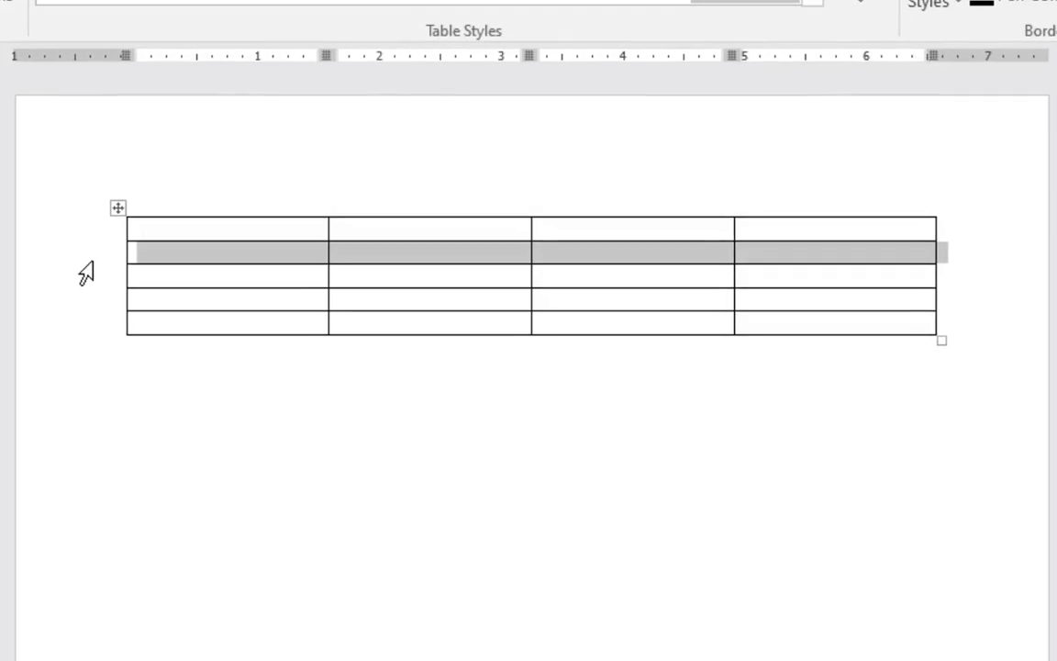
click(92, 276)
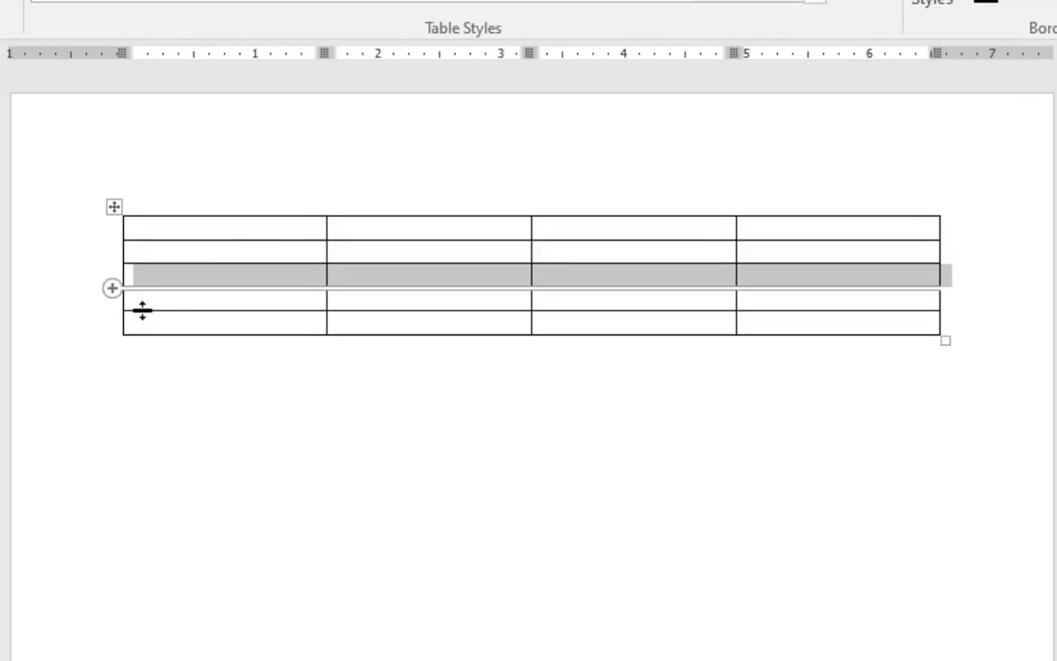
- Enlarge the whole table vertically so that each row is about 0.47 inches high
click(231, 253)
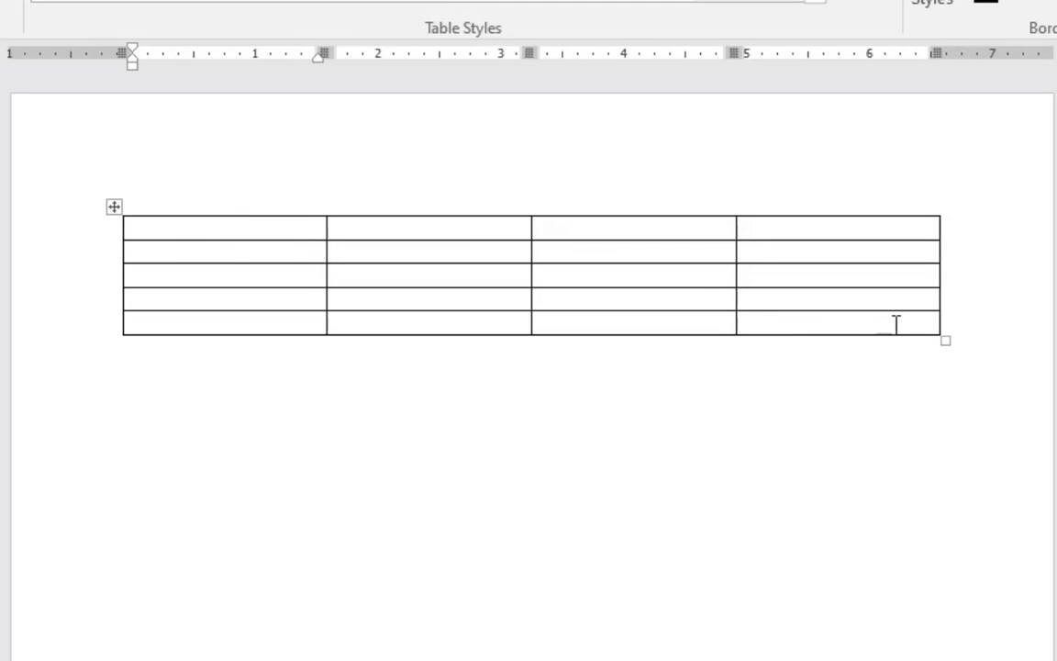
drag(940, 342, 929, 528)
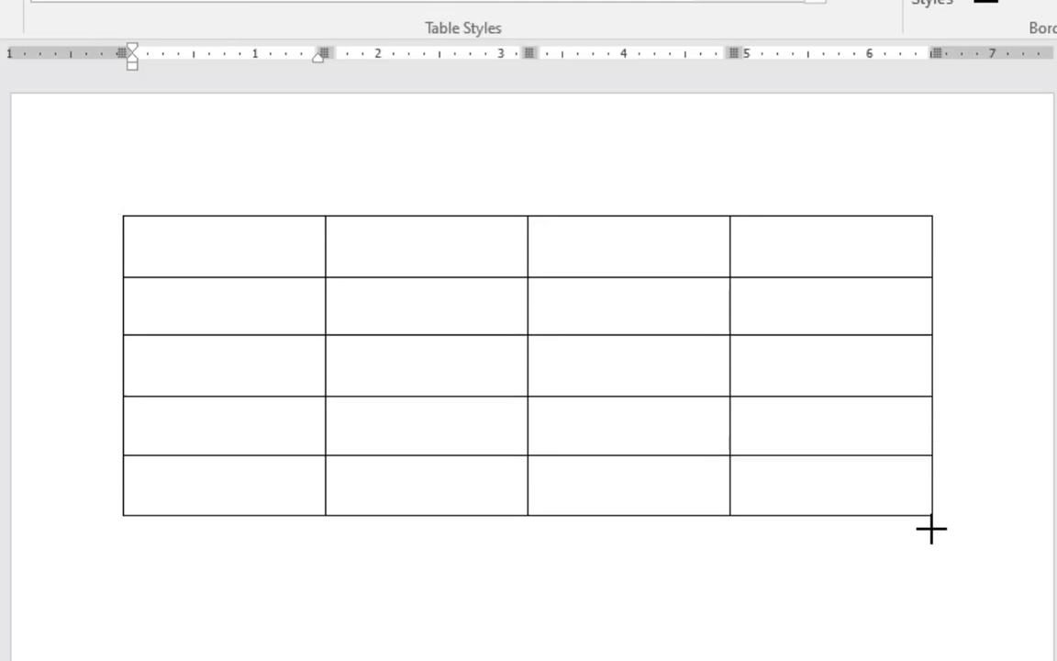
click(232, 252)
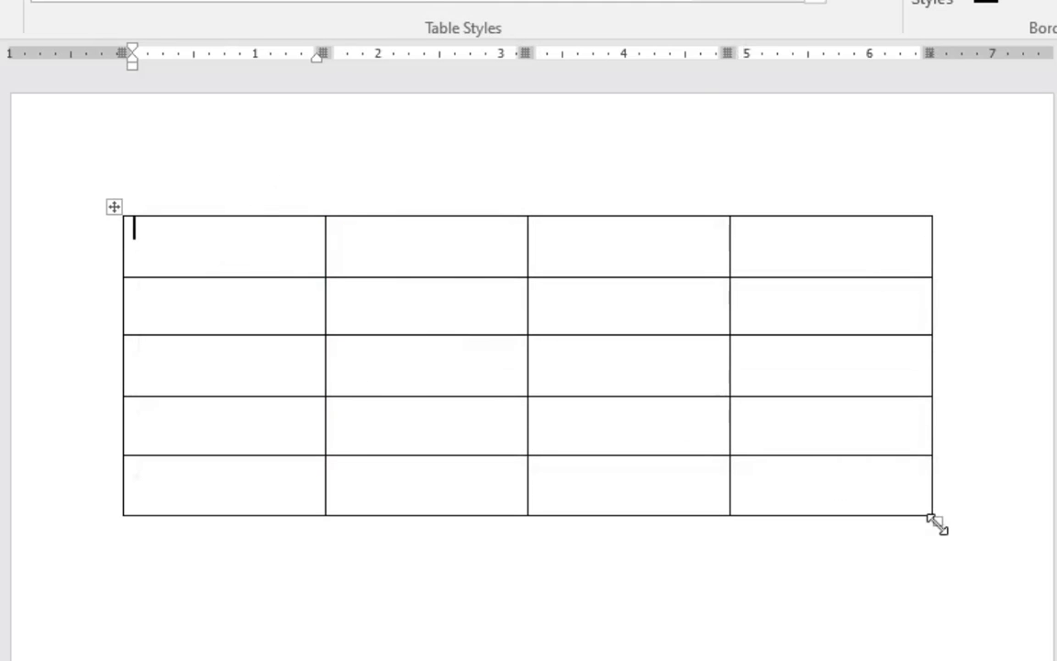
- Select the table's first column, followed by each of its five rows one at a time
click(232, 182)
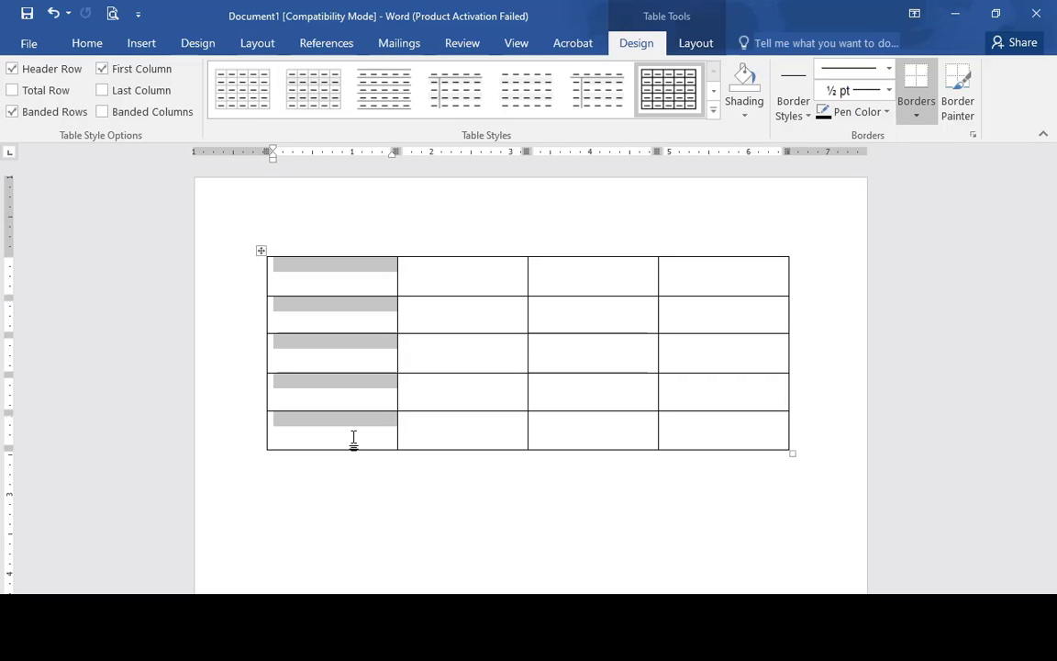
click(229, 291)
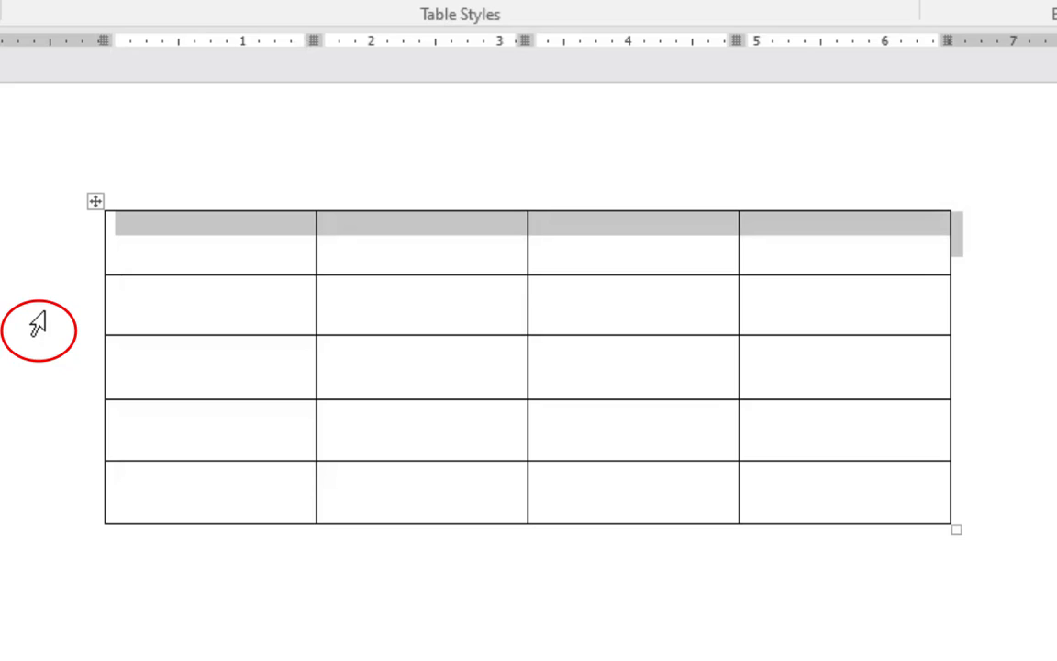
click(36, 321)
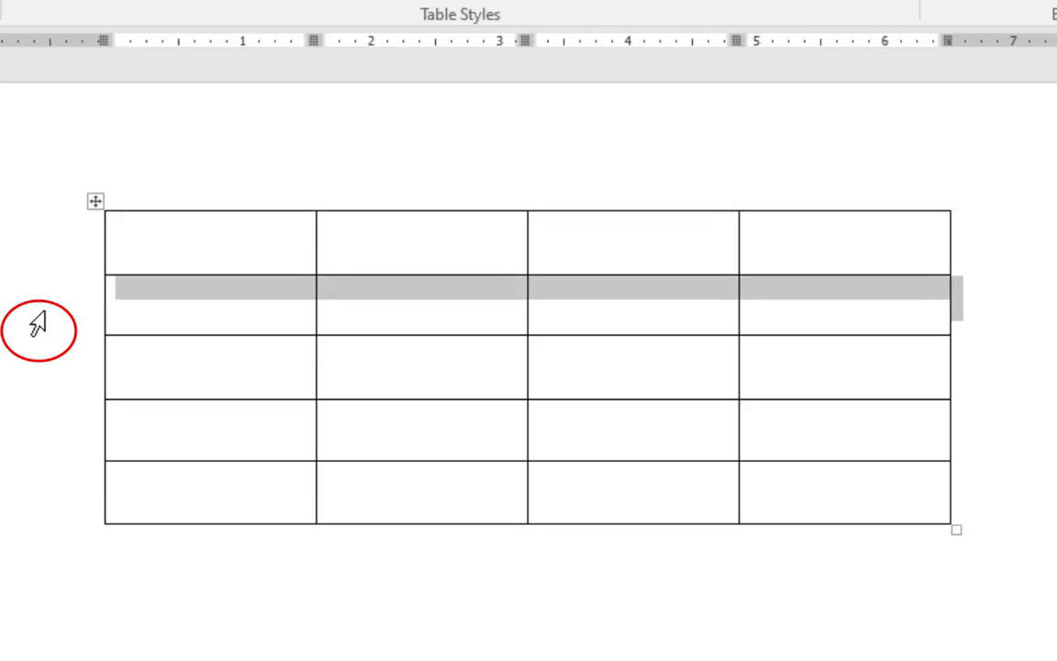
click(35, 347)
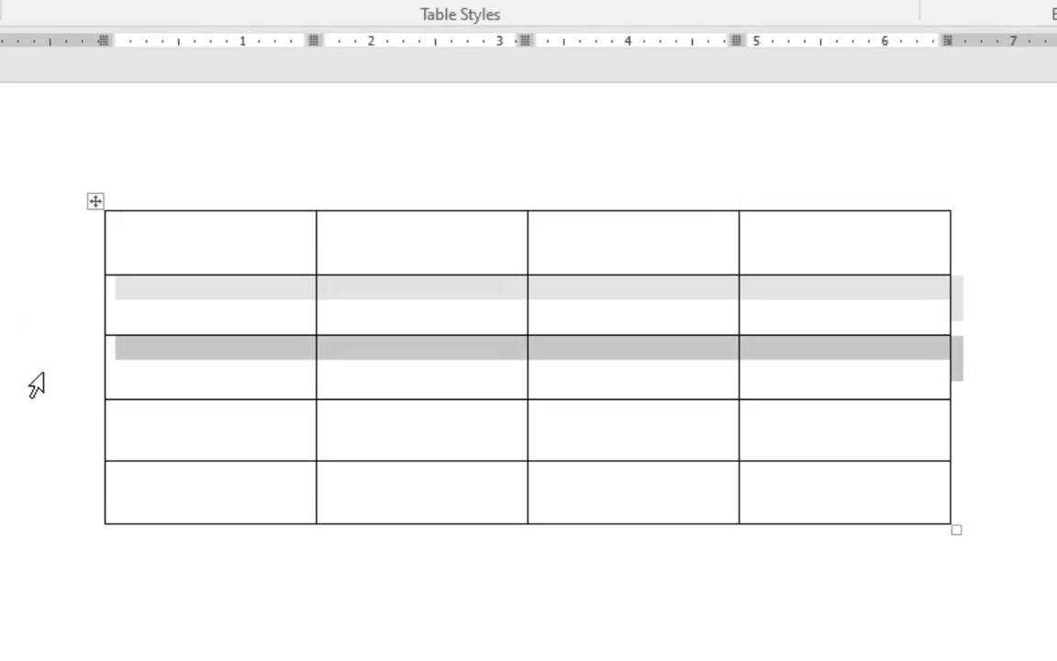
click(42, 453)
click(42, 491)
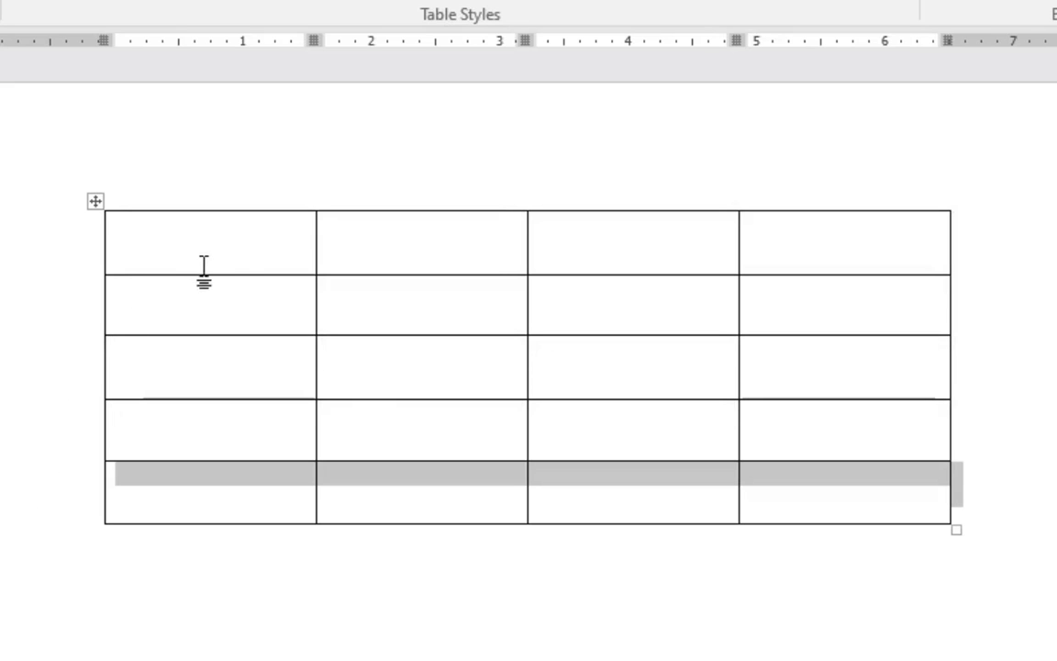
- Place the cursor in the first cell of the table's second row
click(211, 252)
click(138, 286)
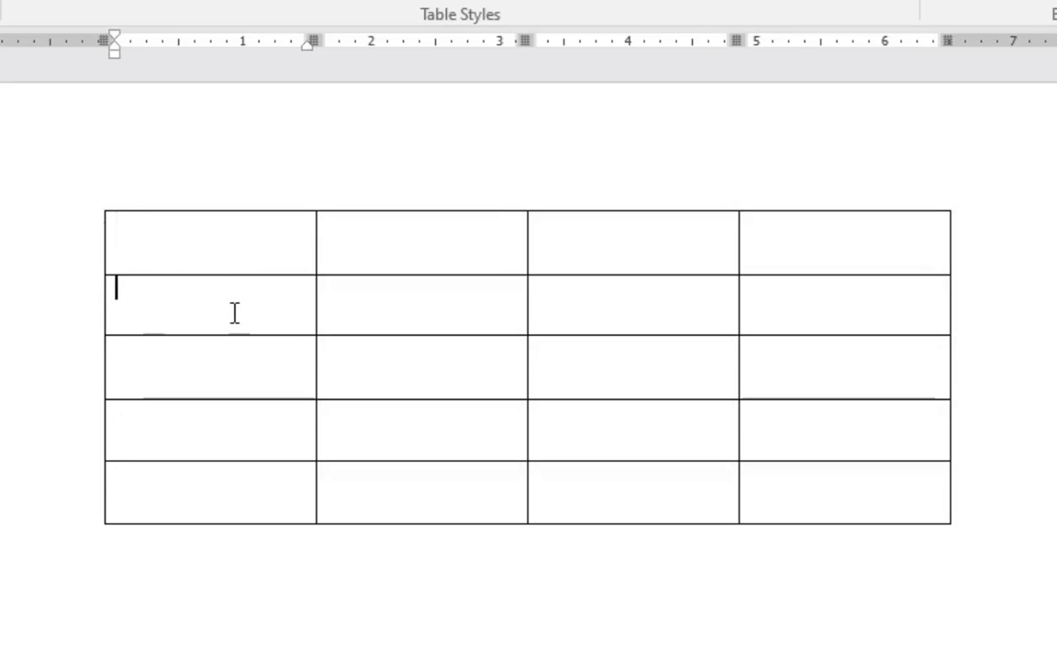
drag(234, 332, 265, 333)
click(177, 301)
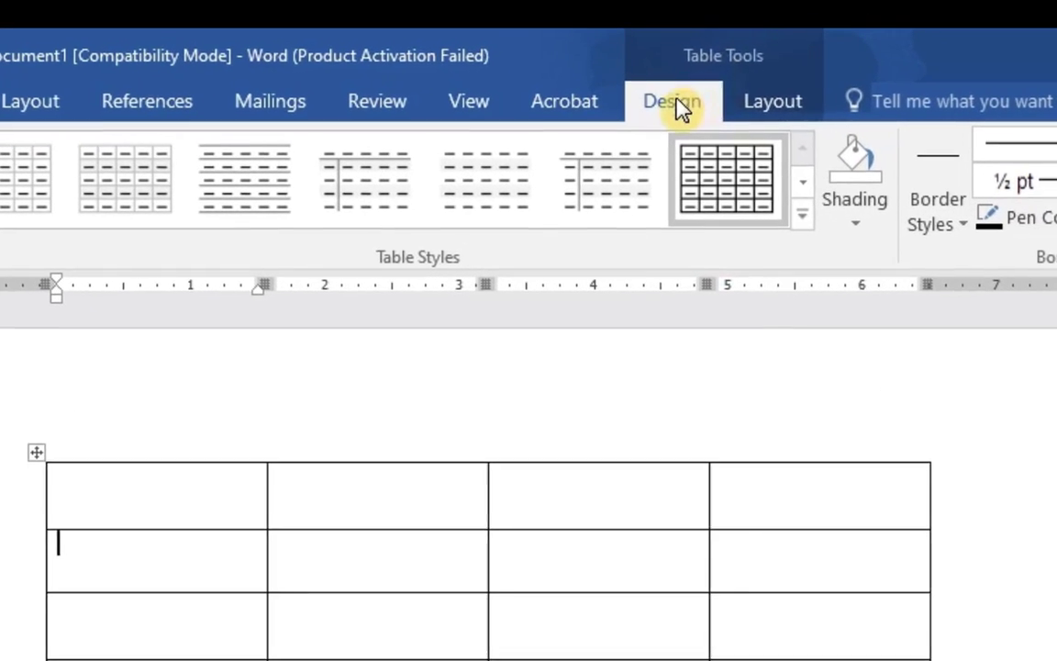
- Examine the table layout and design tools, and compare their availability with the cursor outside and inside the table
click(769, 103)
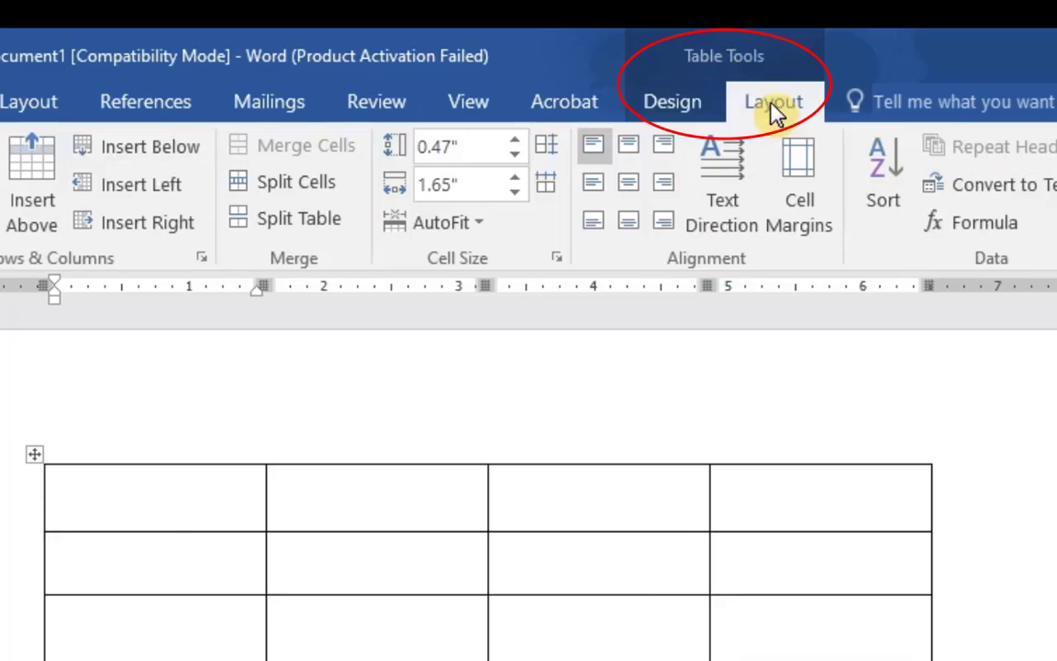
click(684, 103)
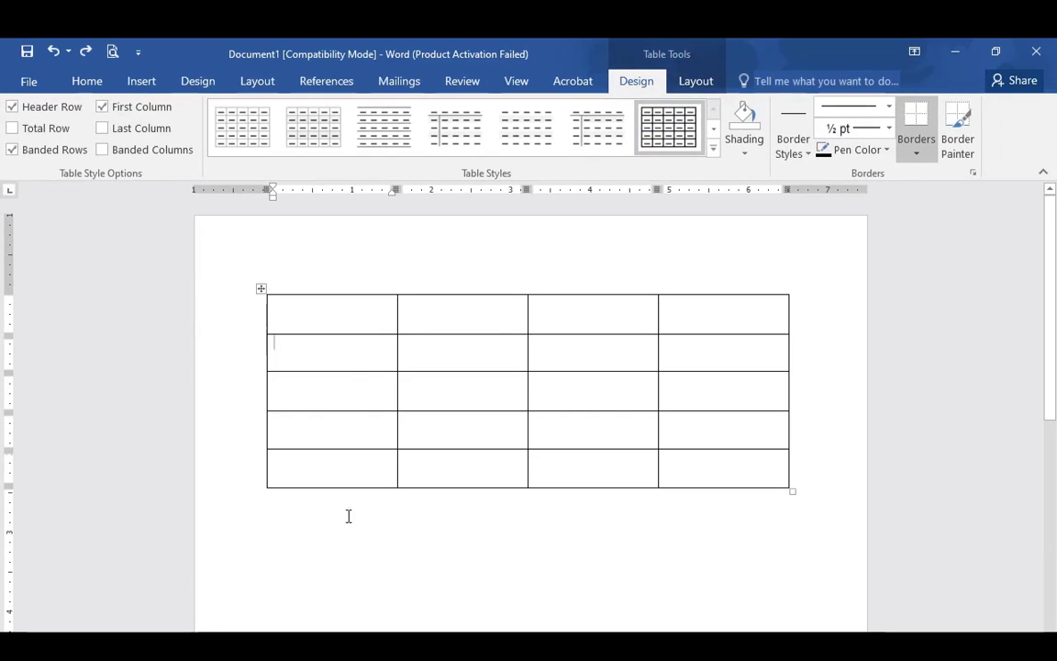
click(330, 552)
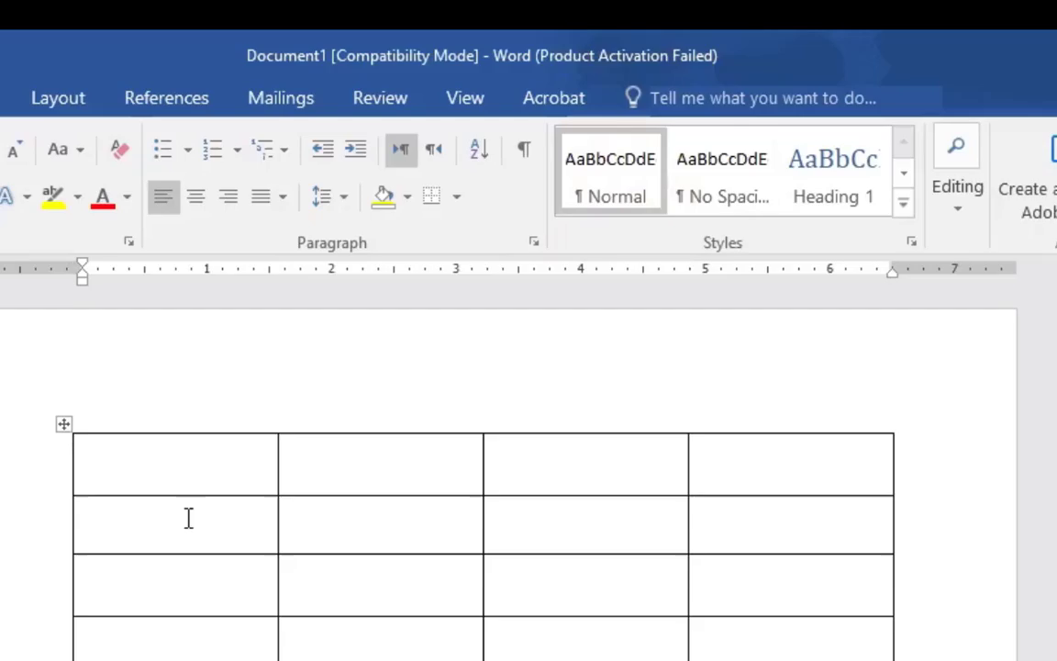
click(188, 519)
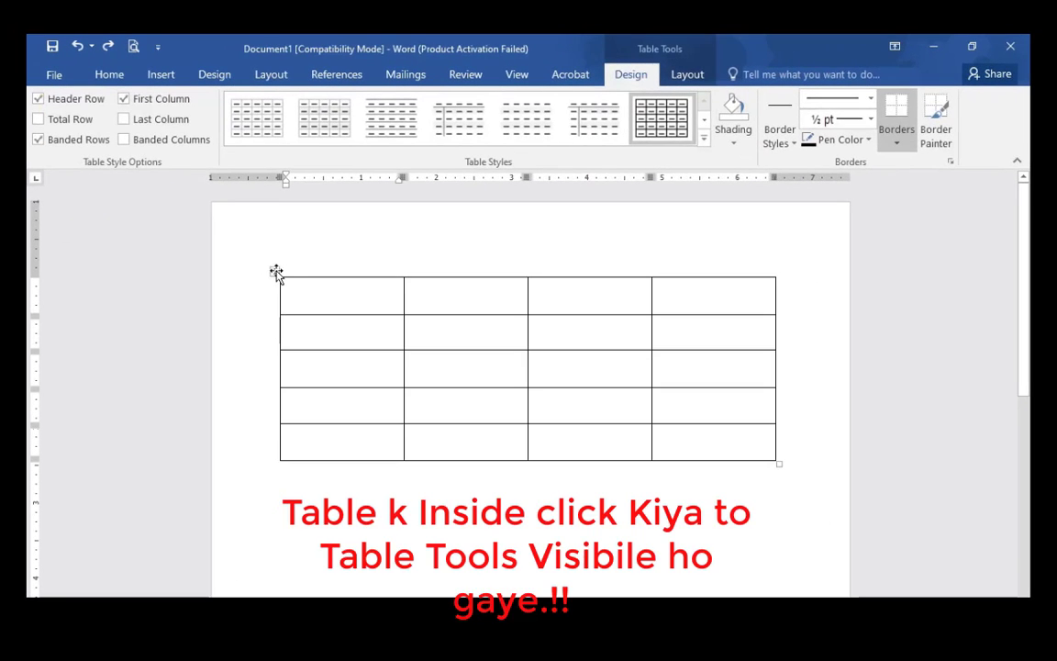
- Move the table slightly down the page and narrow its first column to about 1.4 inches
mouse_move(276, 272)
mouse_down()
mouse_move(300, 311)
mouse_move(300, 335)
mouse_move(284, 288)
mouse_up()
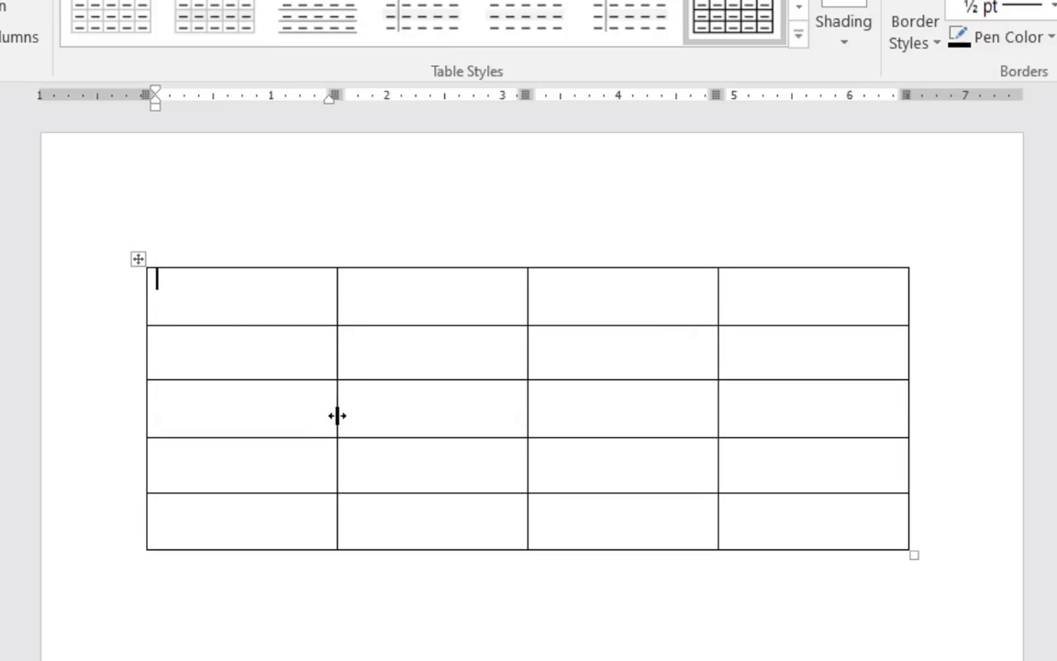
click(336, 461)
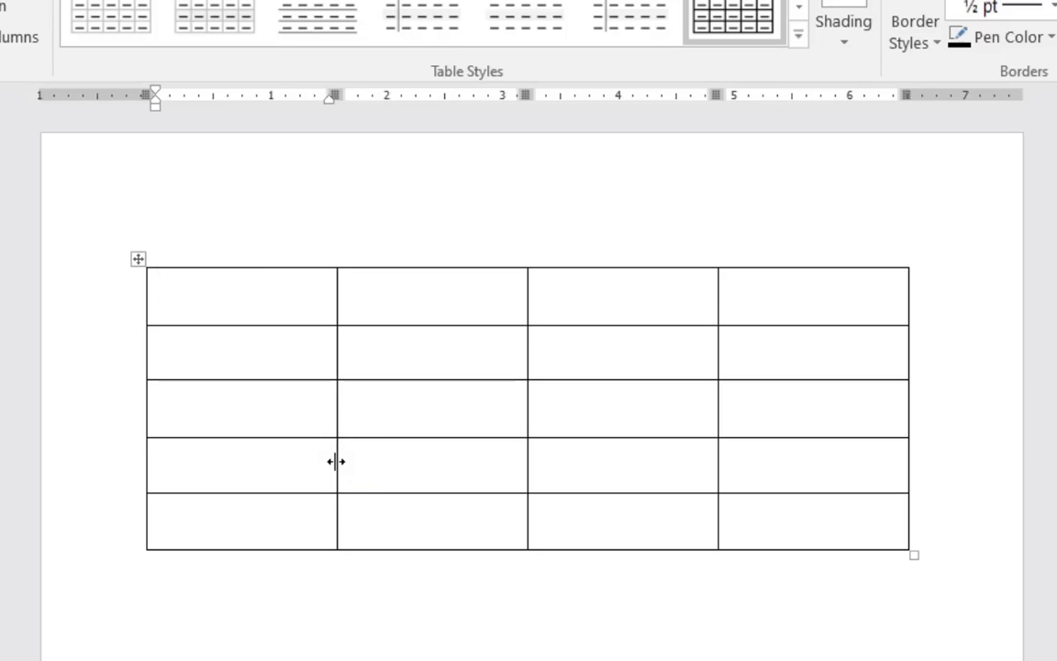
mouse_move(336, 460)
mouse_down()
mouse_move(255, 465)
mouse_move(317, 467)
mouse_up()
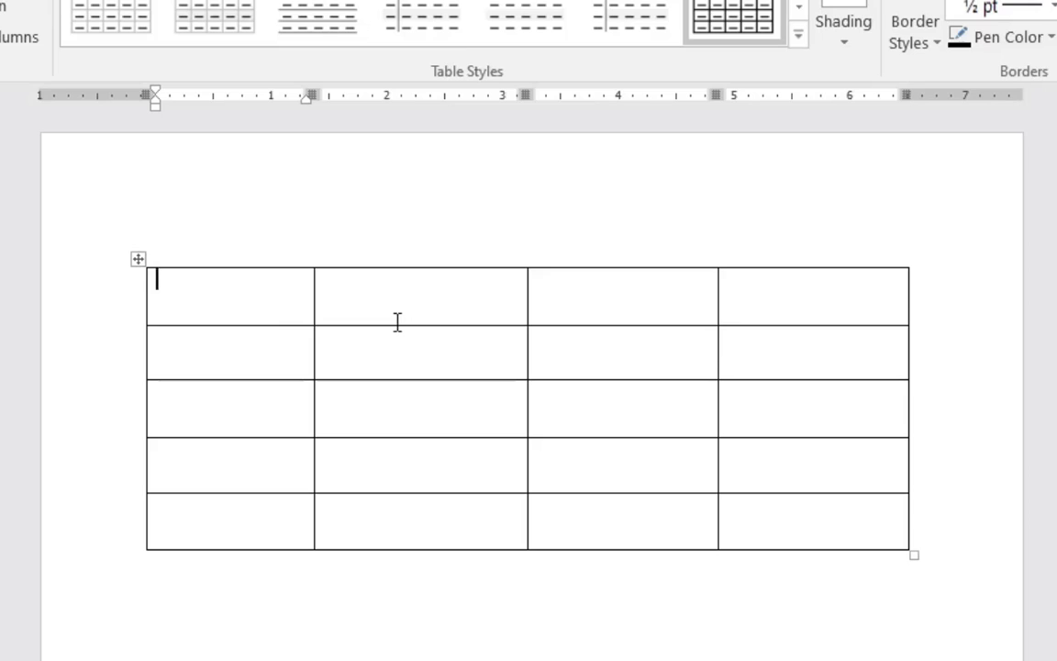
- Make the table's first row slightly taller by lowering its bottom border
drag(290, 328, 266, 328)
click(386, 327)
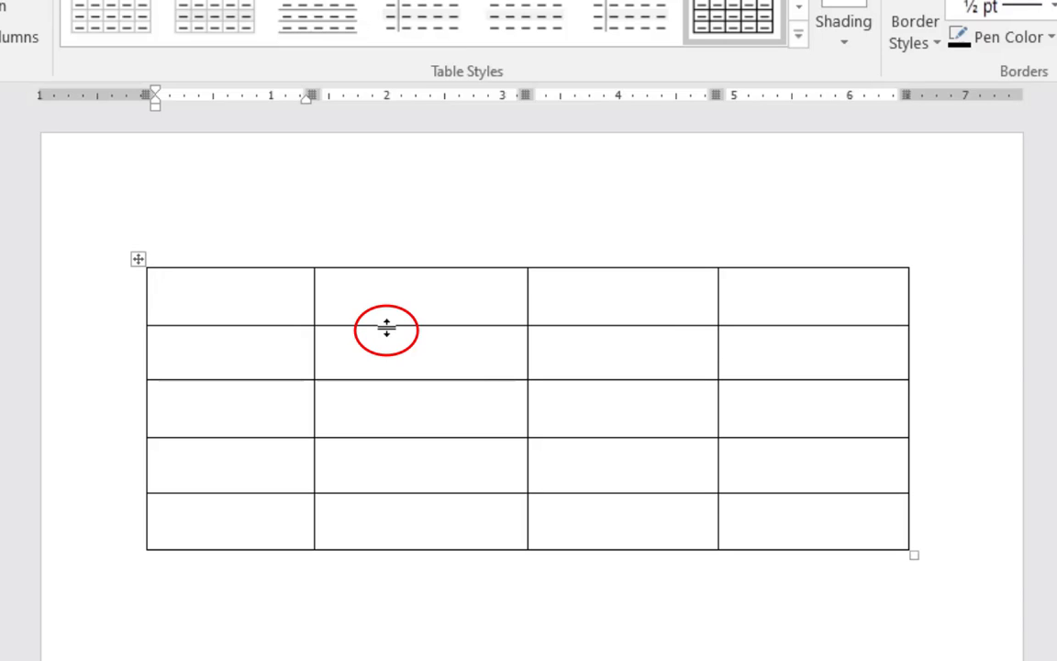
mouse_move(387, 325)
mouse_down()
mouse_move(392, 375)
mouse_move(393, 327)
mouse_up()
- Enter the headings S.NO and NAME in the first two cells of the table's first row
click(195, 312)
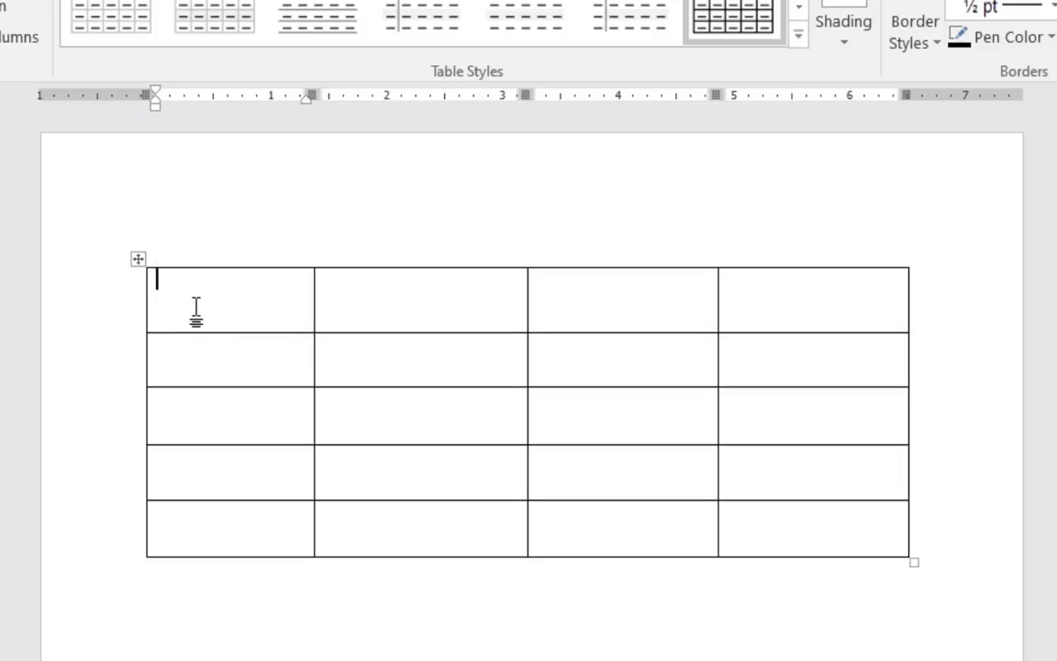
text(S.NO)
key(Tab)
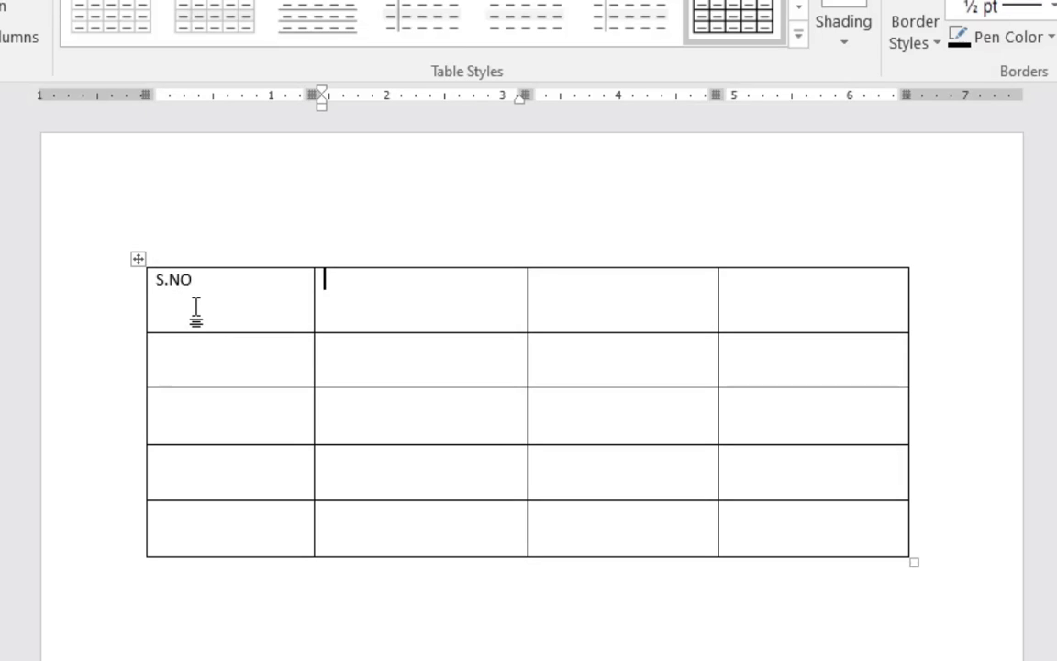
text(NAME CLASS)
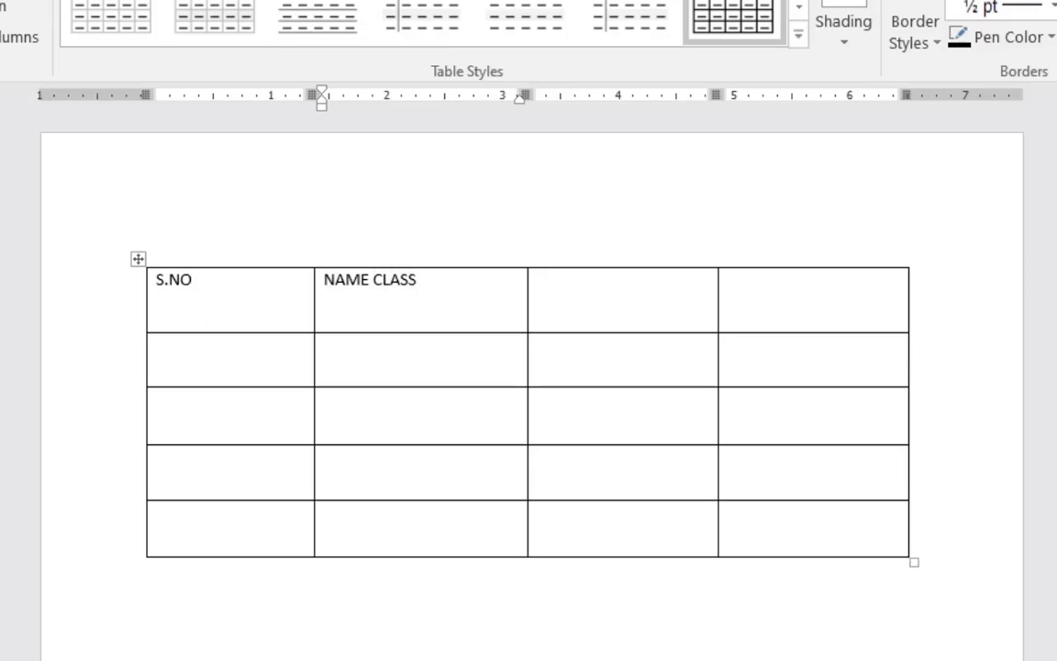
key(BackSpace)
key(BackSpace)
key(BackSpace)
key(BackSpace)
key(BackSpace)
key(BackSpace)
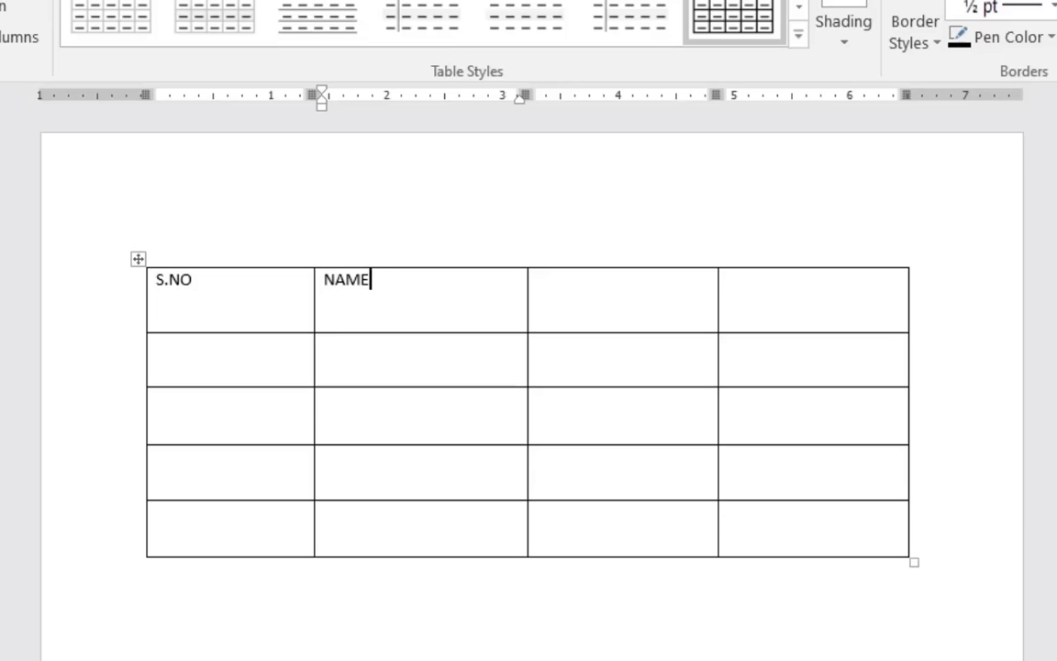
- Enter the headings CLASS and GRADE in the last two cells of the first row
key(Tab)
text(CLASS)
key(Tab)
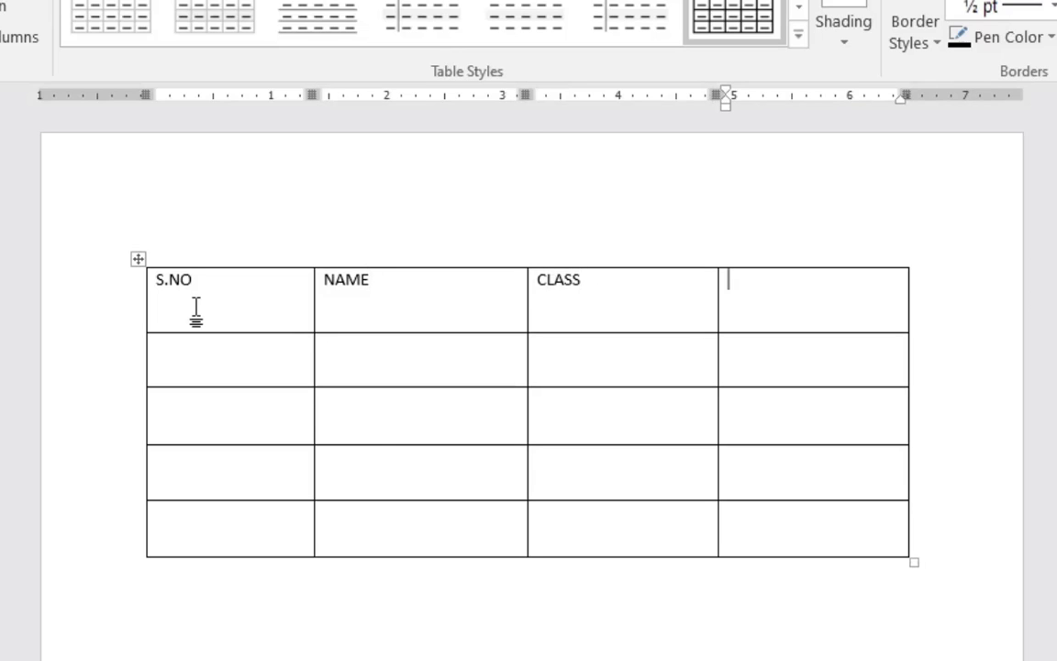
text(GRADE)
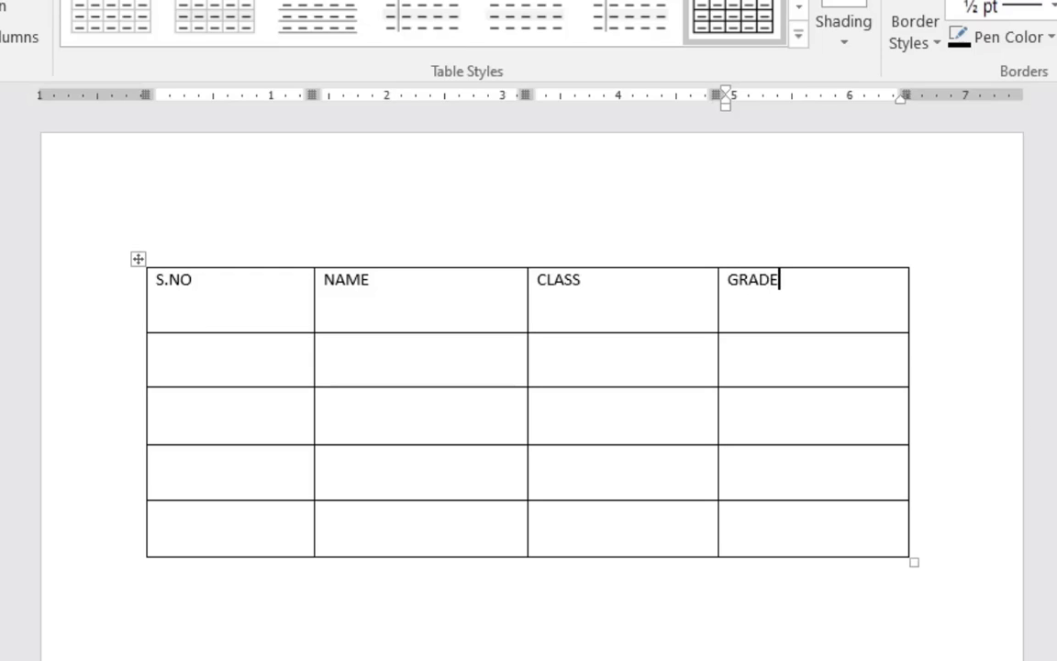
- Fill the row below the headings with serial number 1, the student's name, class X and grade B
click(203, 366)
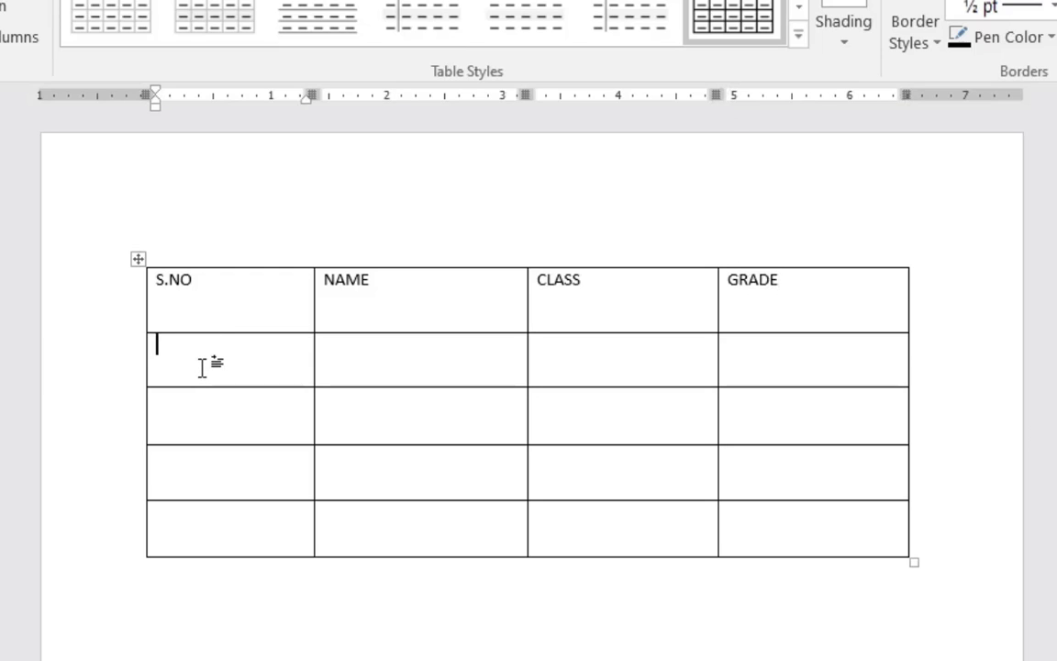
text(1)
key(Tab)
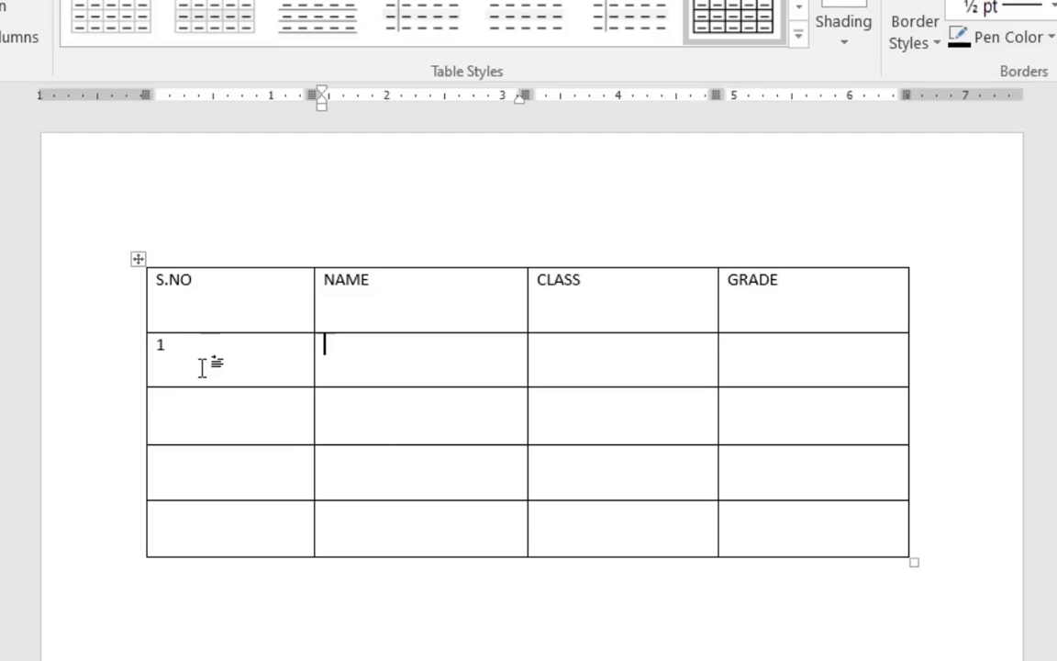
text(DAUD)
key(Tab)
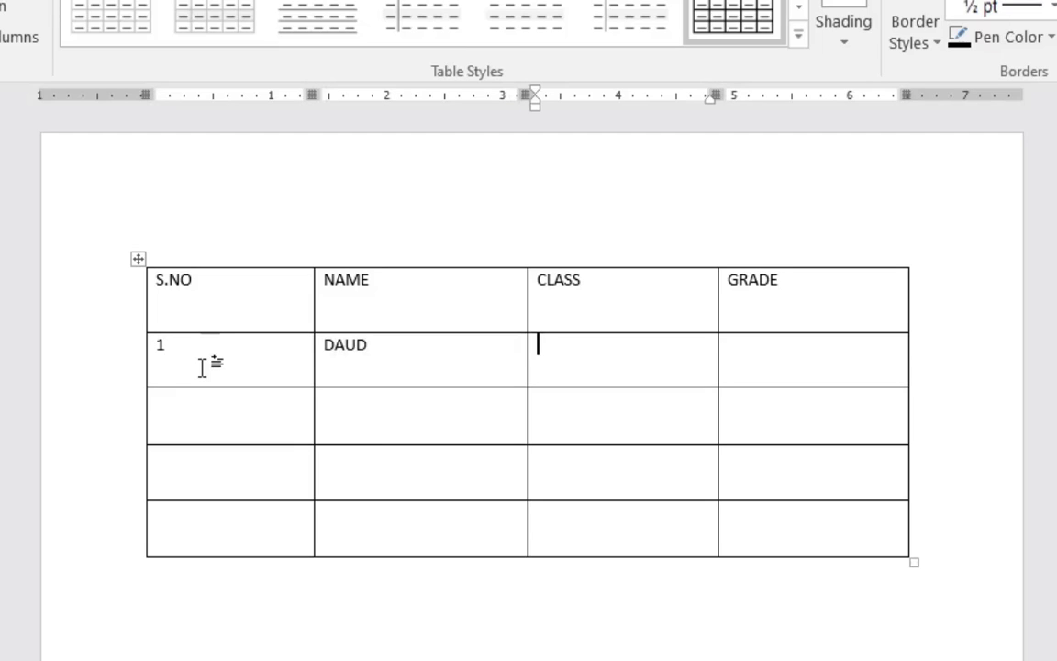
text(X)
key(Tab)
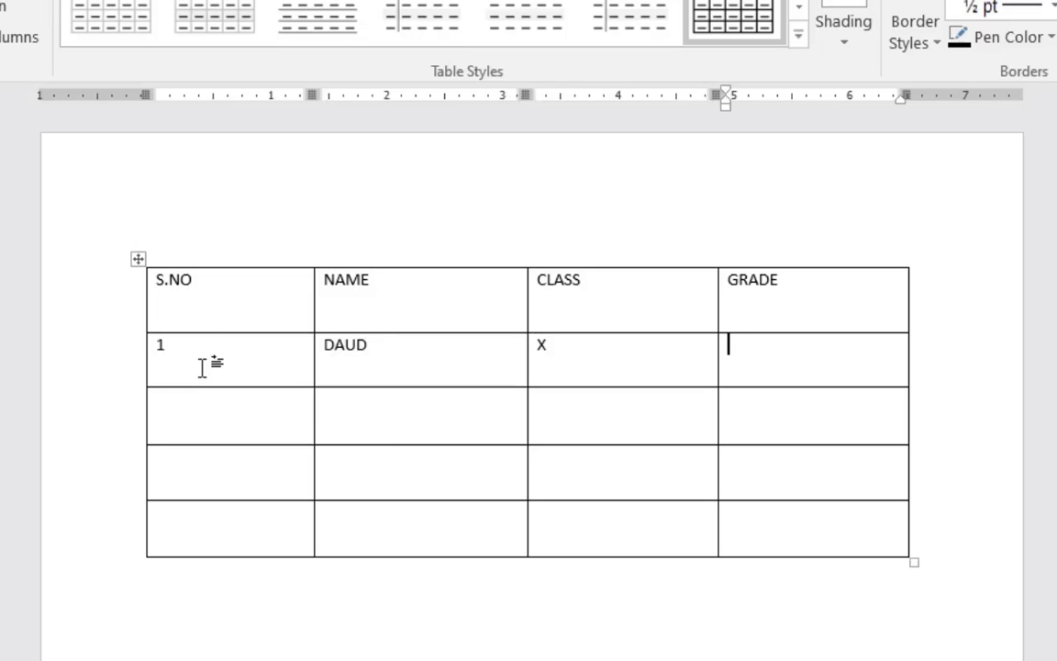
text(B)
- Enter serial numbers 2, 3 and 4 in the remaining cells of the S.NO column
key(Down)
key(Left)
key(Left)
key(Left)
text(2)
key(Down)
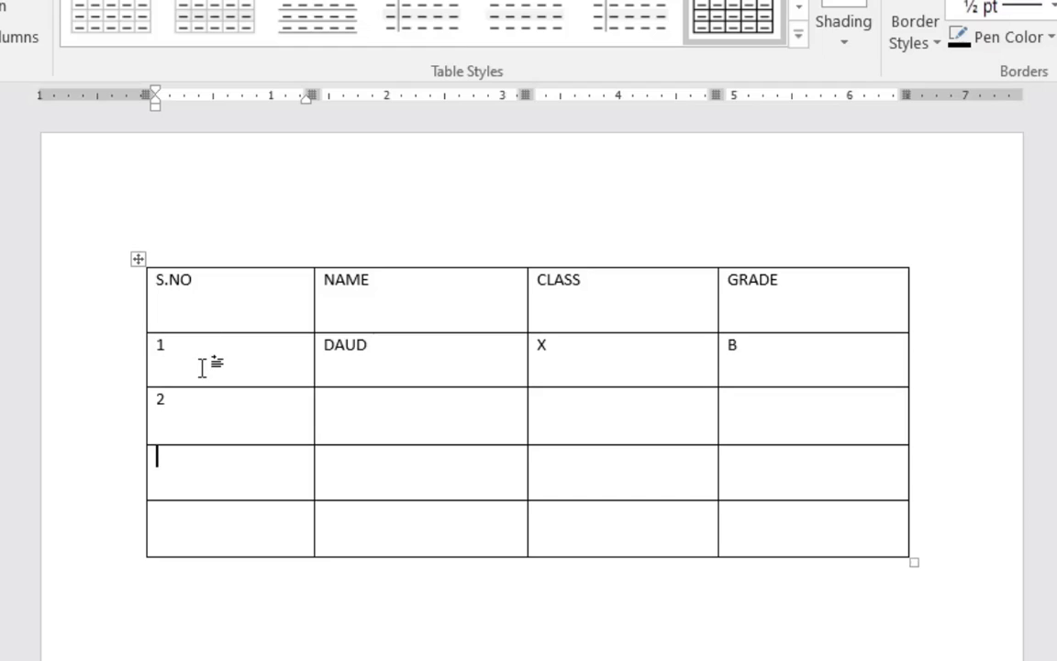
text(4)
- Enter the names of the remaining three students in the NAME column beside serial numbers 2 to 4
key(Tab)
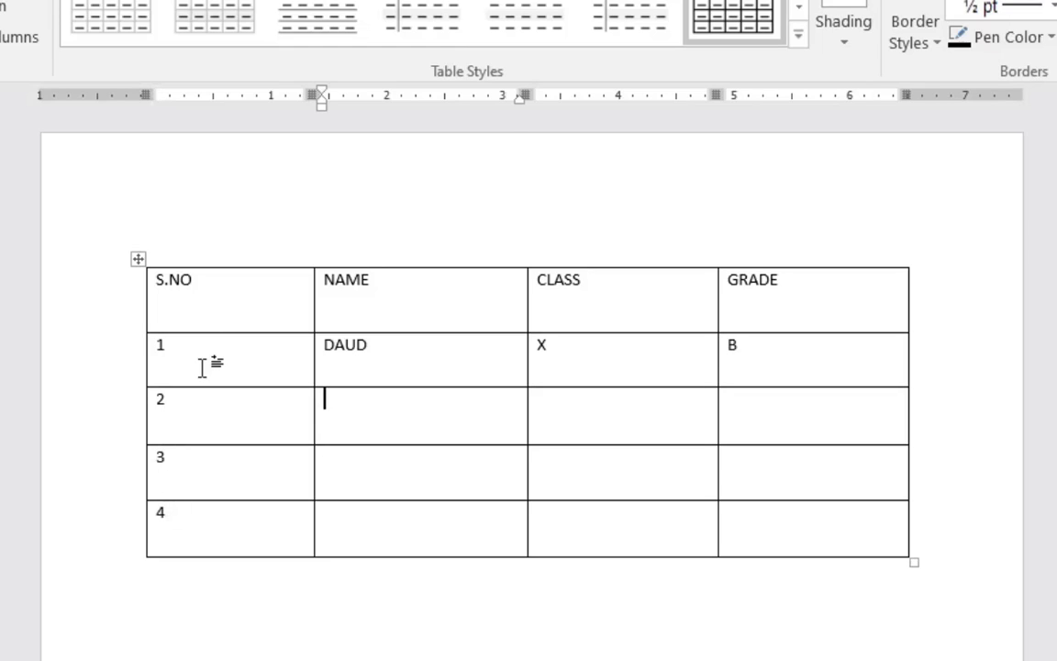
text(KAMAL)
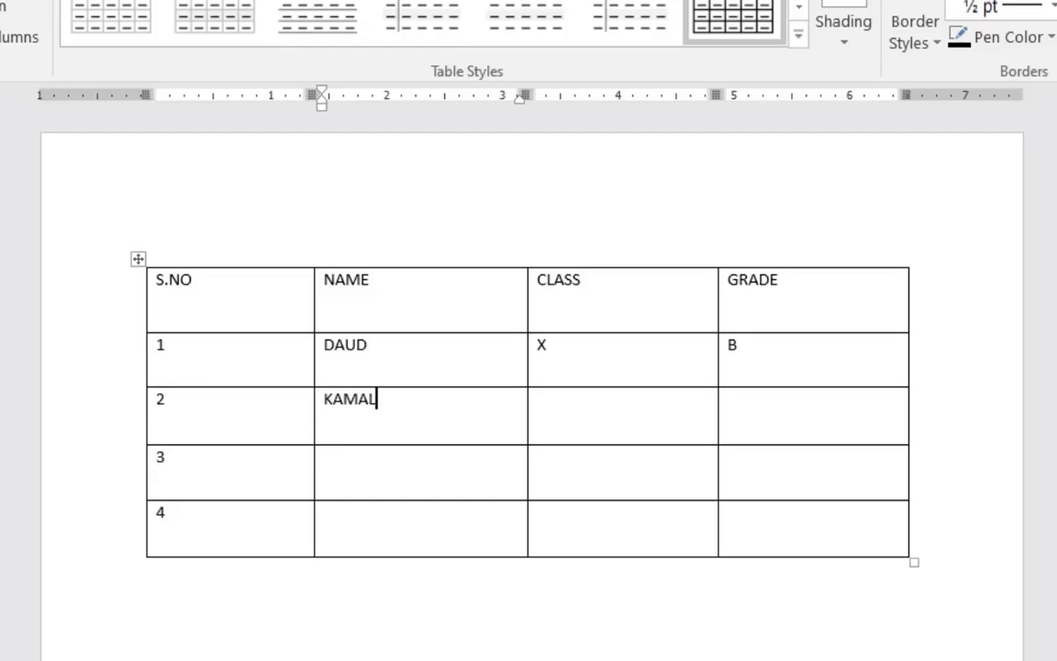
key(Down)
text(HA)
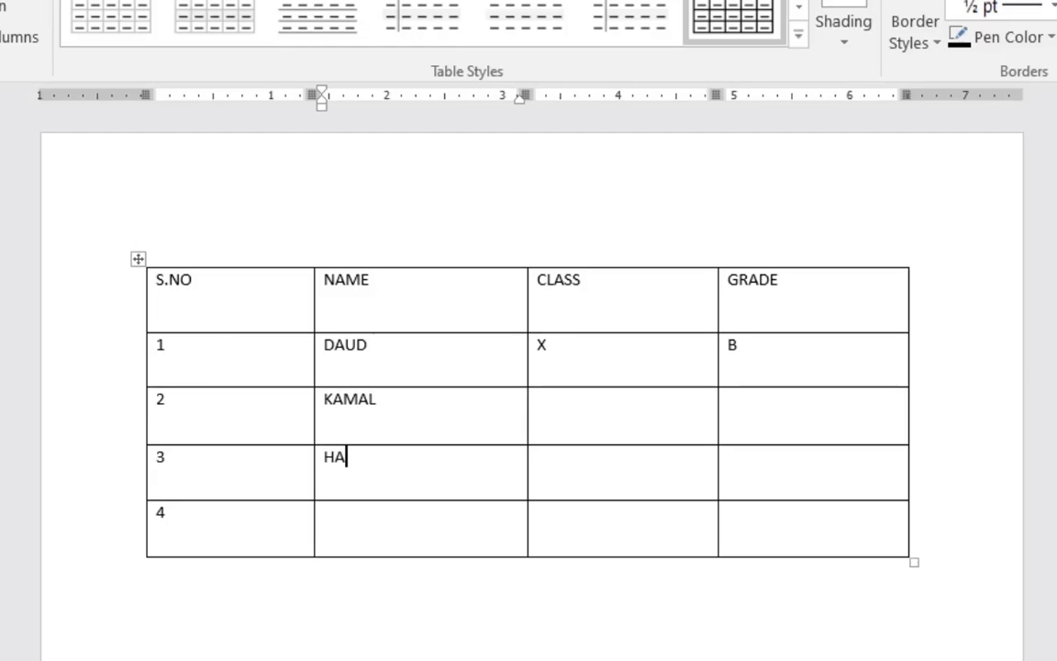
key(Down)
text(JAVEED)
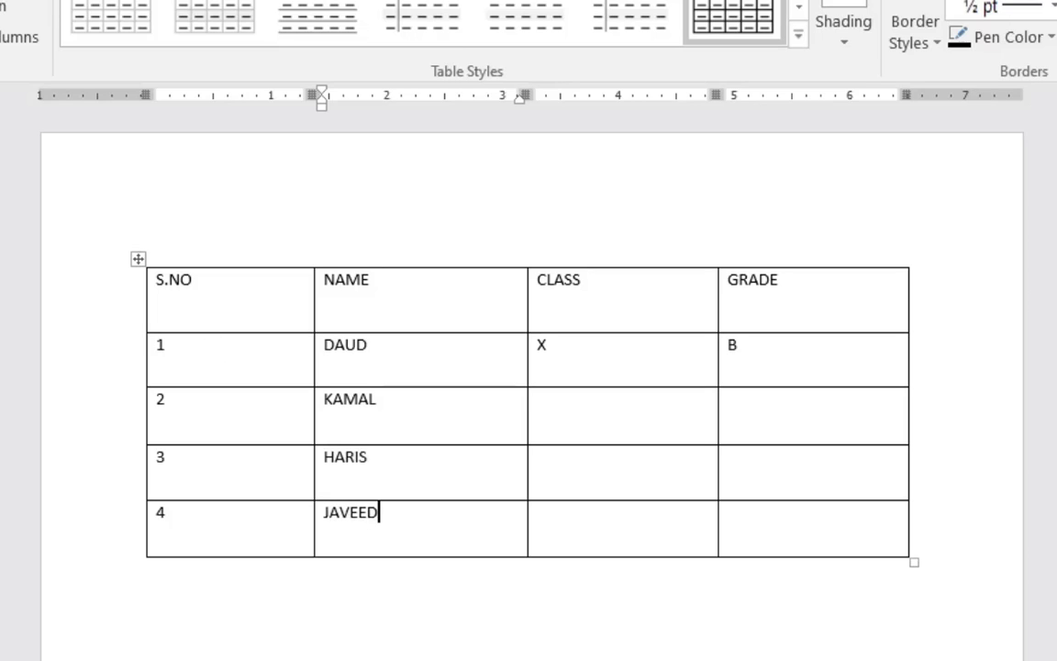
- Enter the classes XII, X and XI for students 2, 3 and 4 in the CLASS column
key(Up)
key(Right)
text(X)
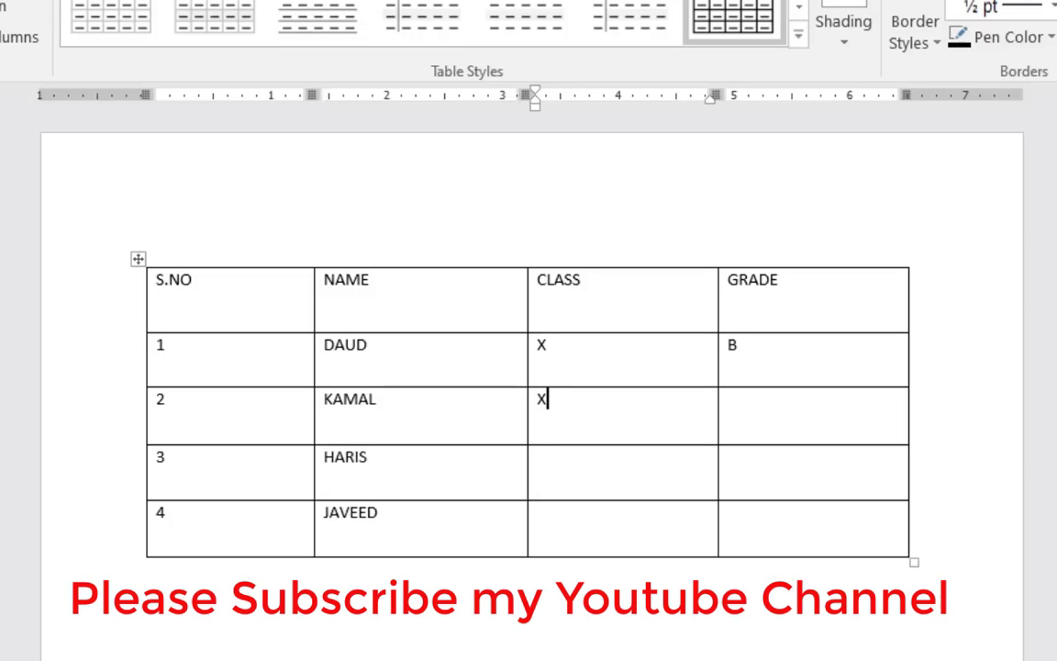
key(Down)
text(X)
key(Down)
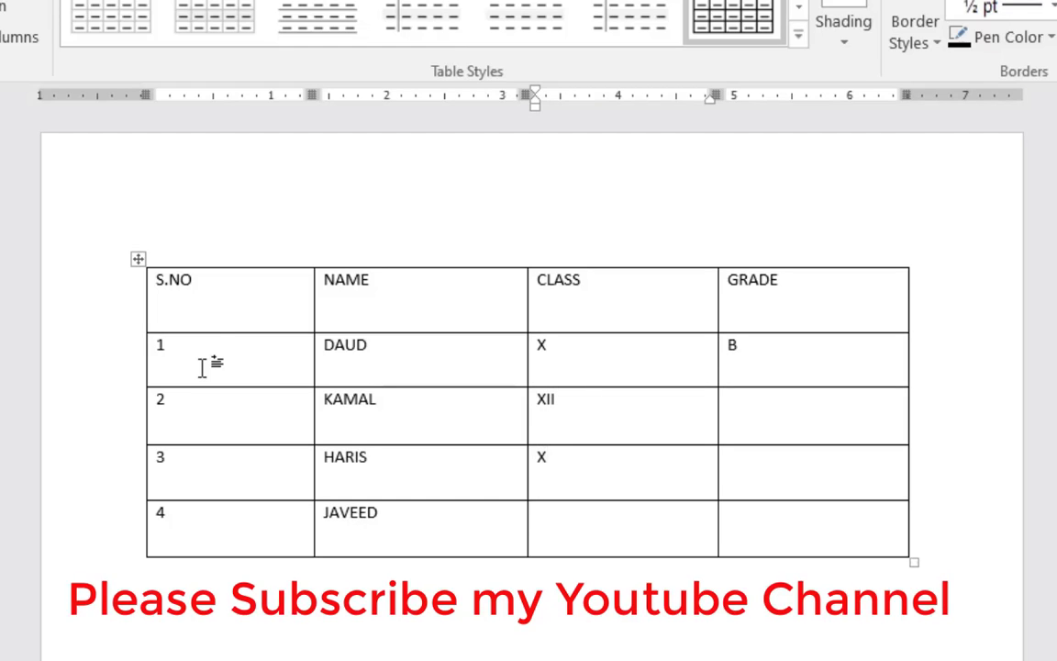
text(XI)
- Enter the grades C, A and B for students 2, 3 and 4 in the GRADE column
key(Tab)
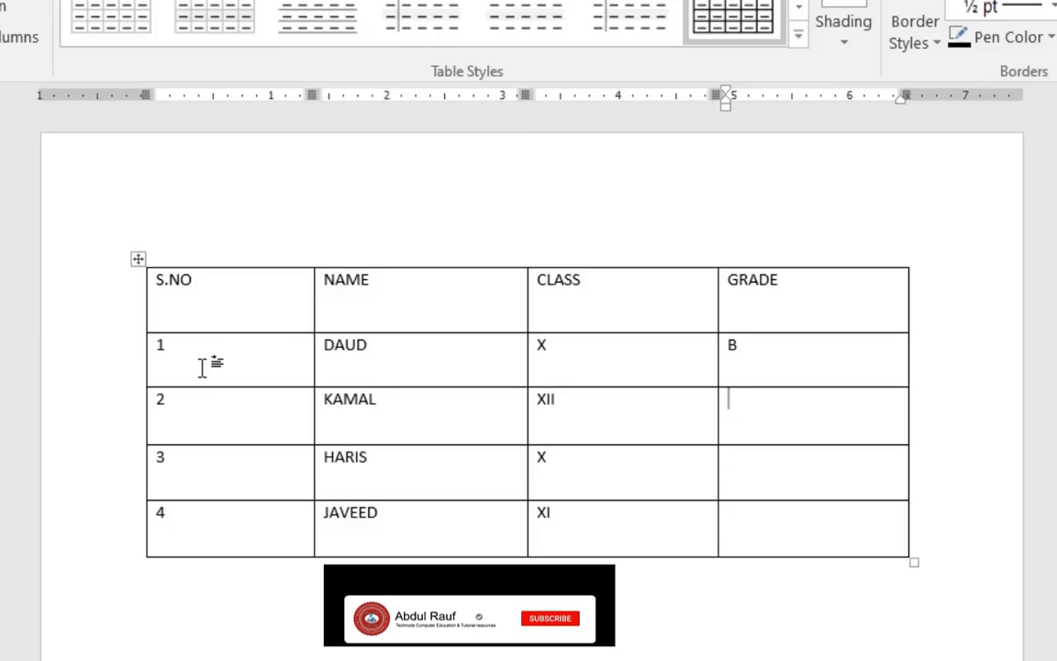
text(C)
key(Down)
text(A)
key(Down)
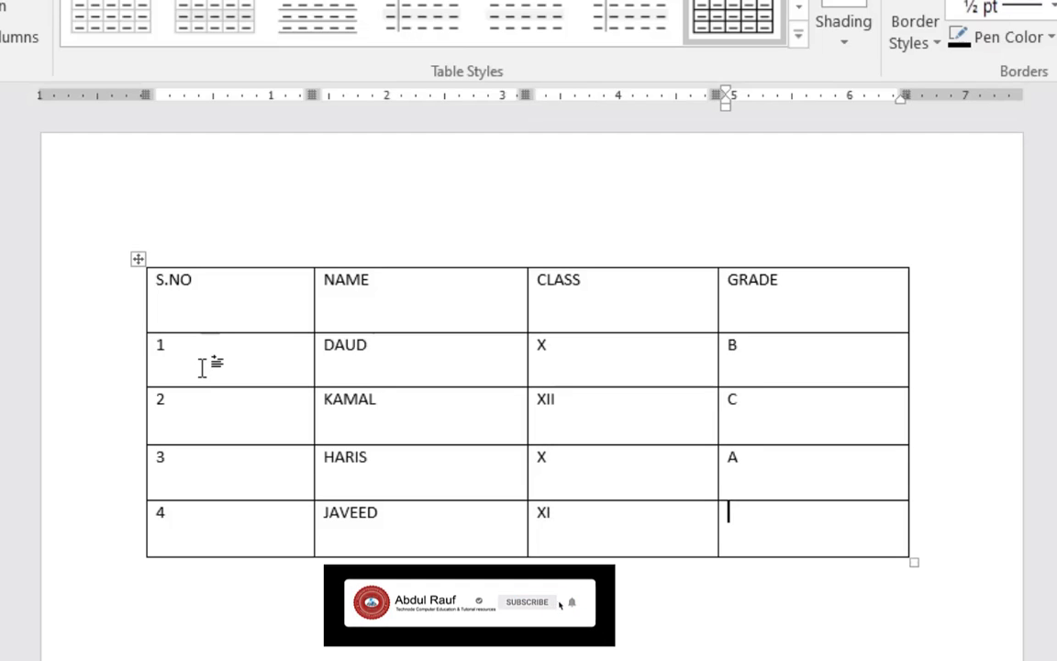
text(B)
key(Up)
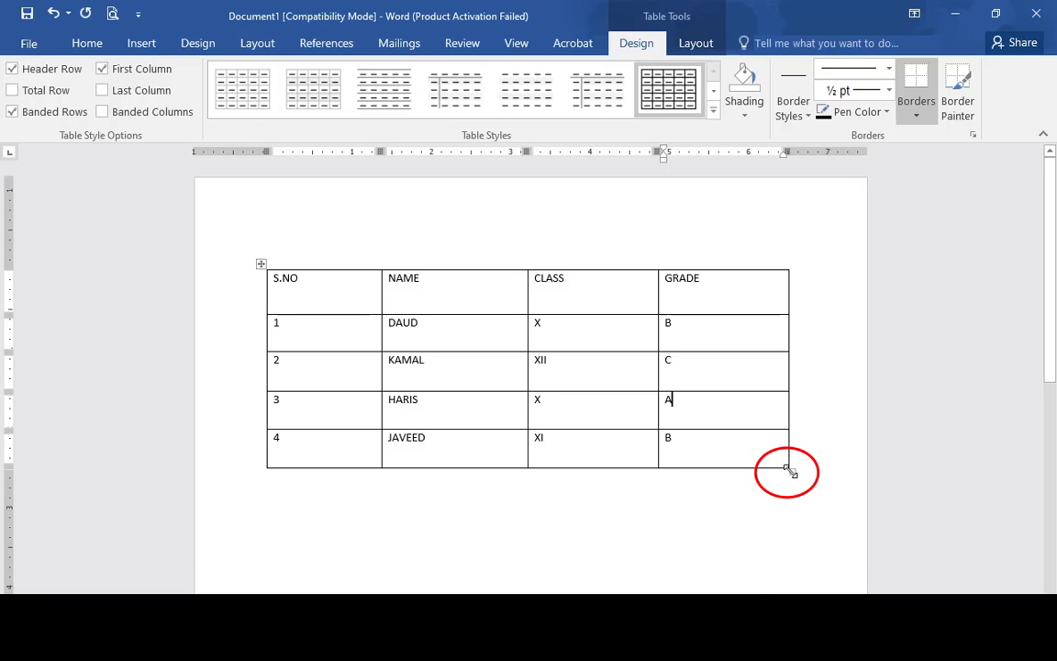
- Shrink the whole table to about 6.3 inches wide and narrow its first column to about 1.2 inches
drag(790, 467, 763, 466)
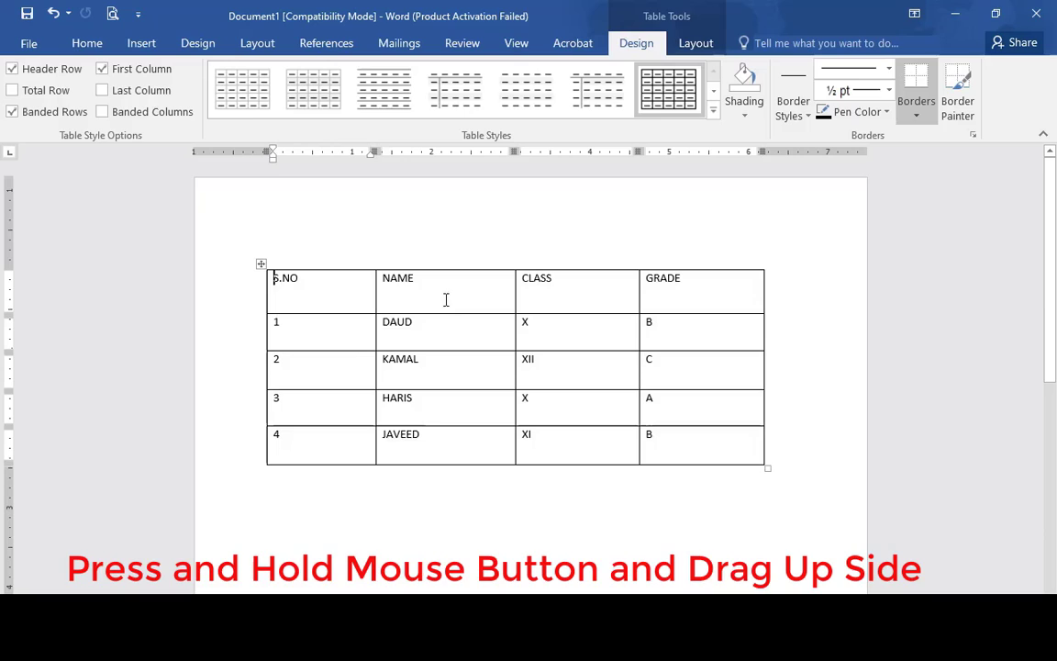
click(373, 300)
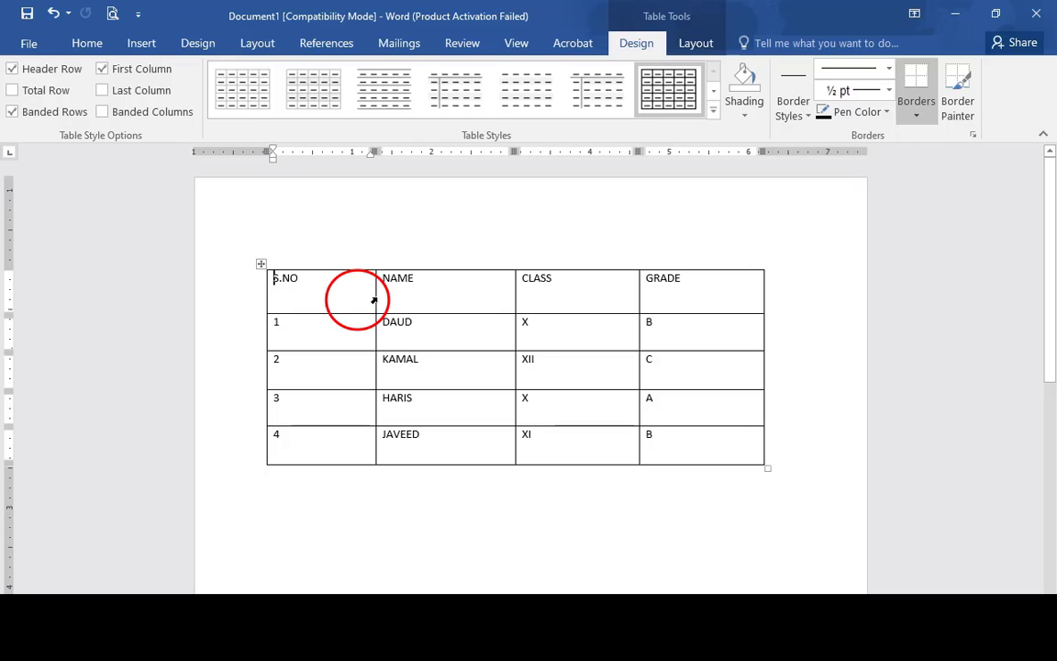
mouse_move(375, 294)
mouse_down()
mouse_move(344, 295)
mouse_move(361, 293)
mouse_up()
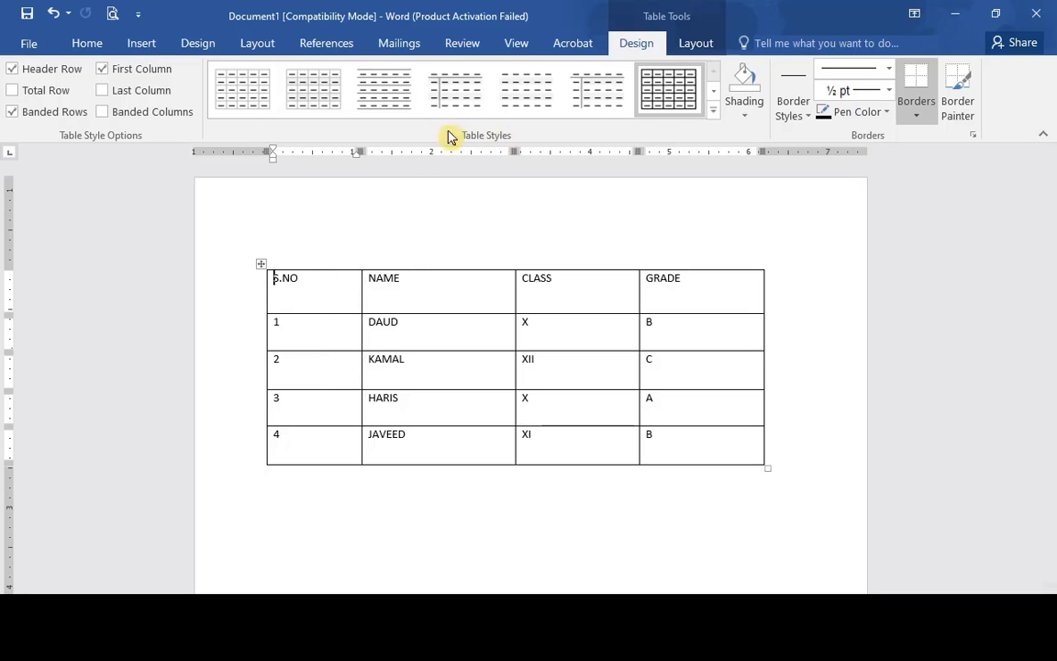
- Apply the purple grid table style with a solid purple header row and light banded rows
click(715, 116)
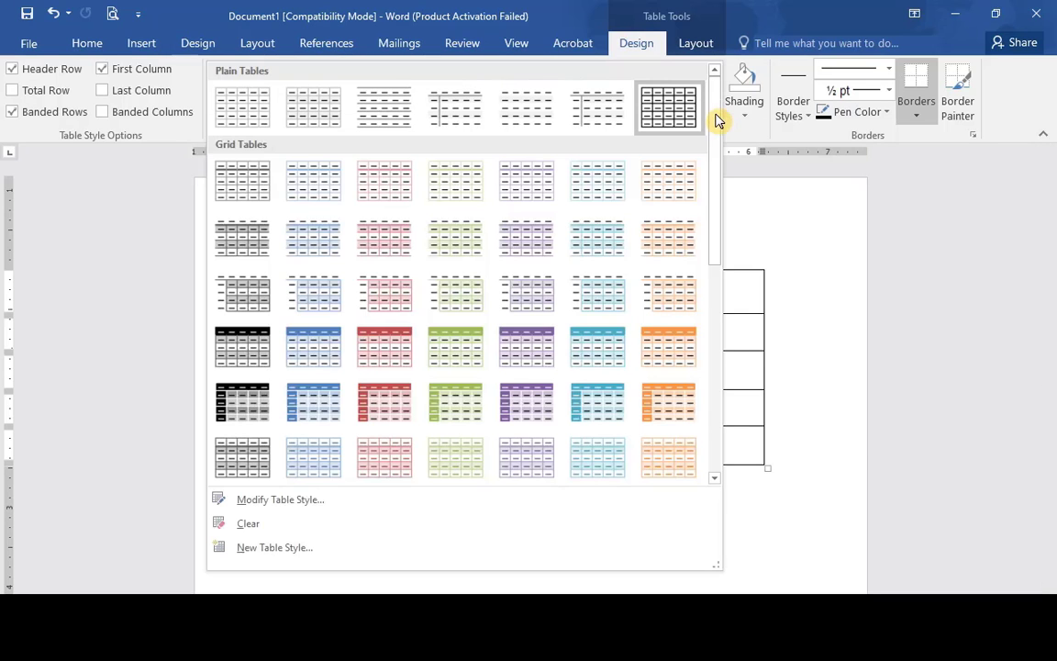
click(529, 340)
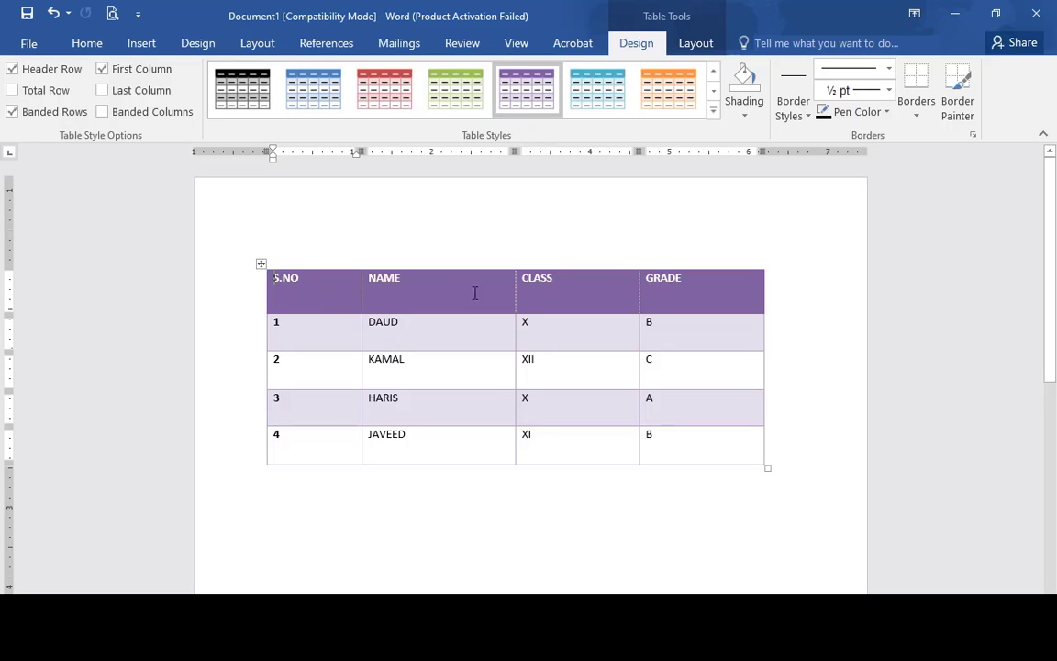
- Try the table without Header Row and without Banded Rows formatting, restoring each option after the trial
click(13, 70)
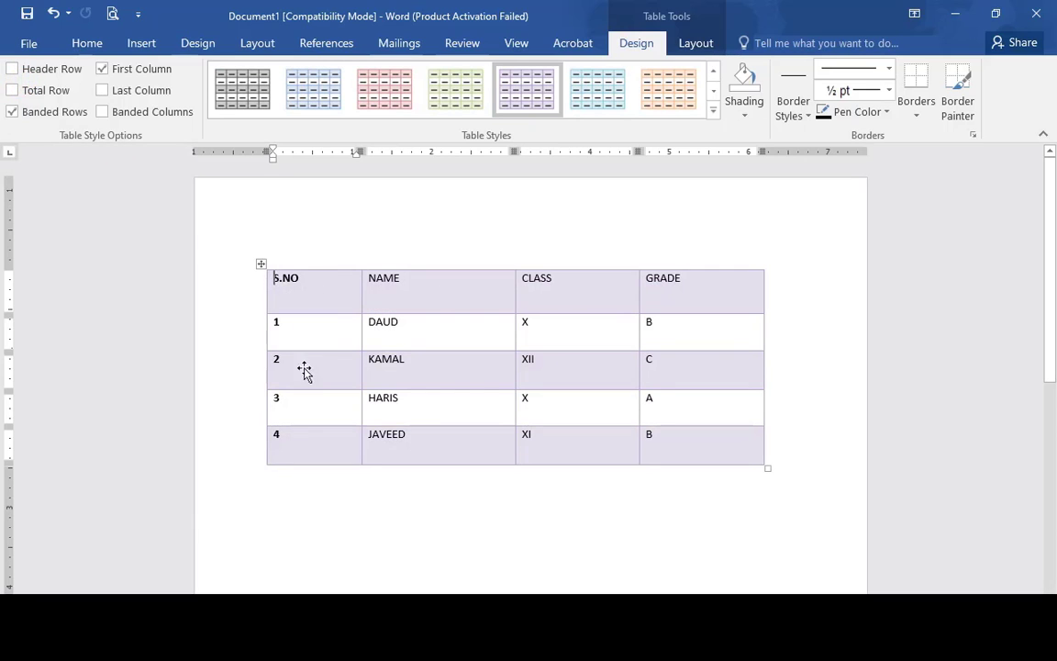
click(12, 70)
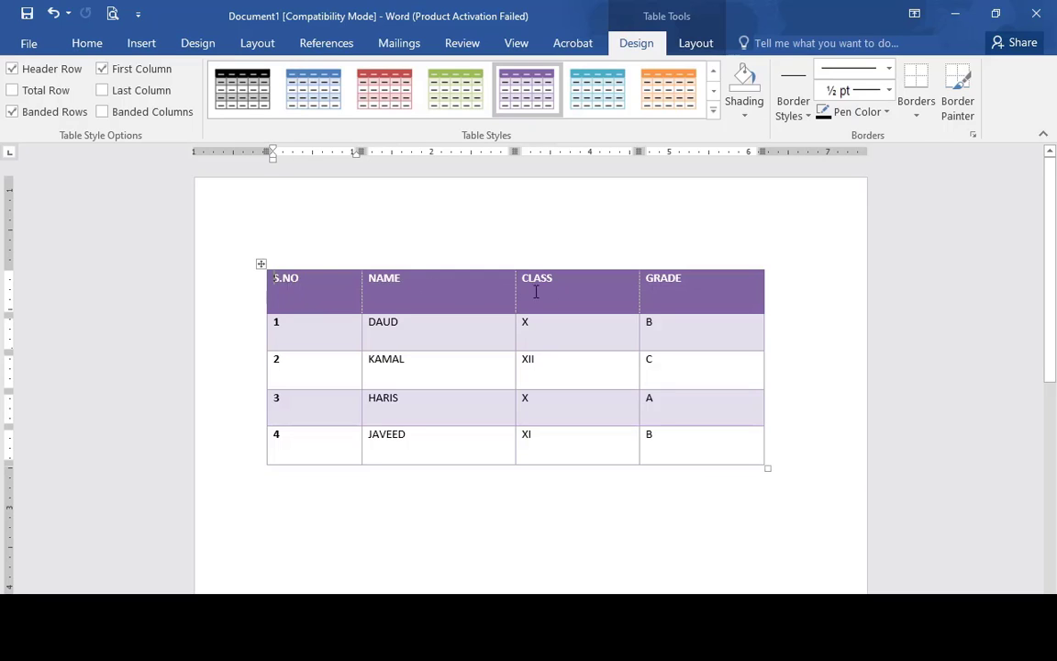
click(12, 69)
click(12, 69)
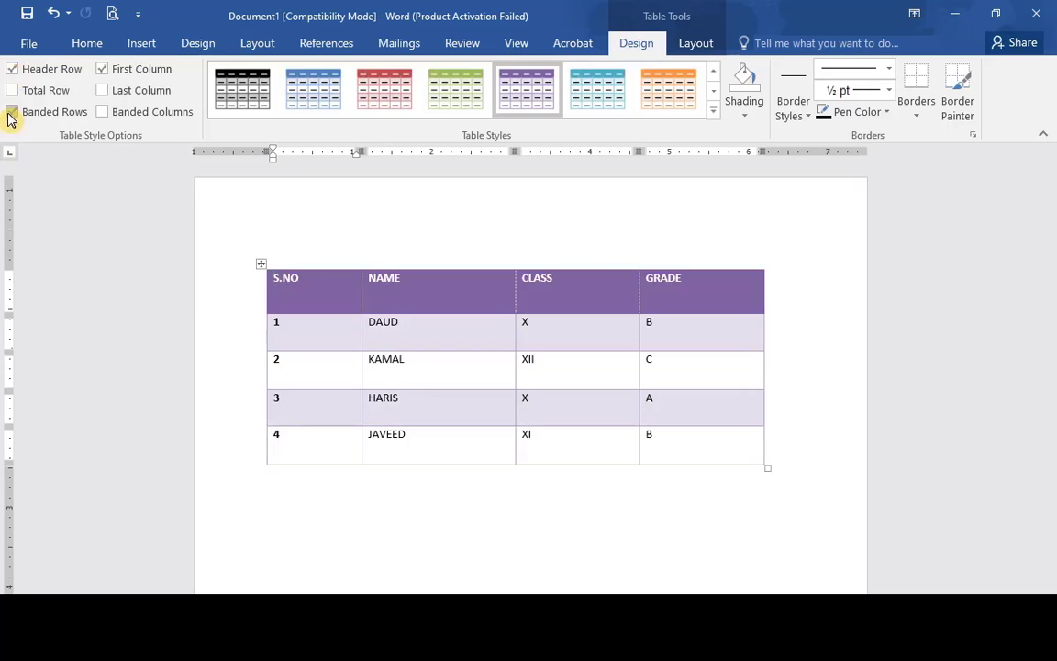
click(11, 112)
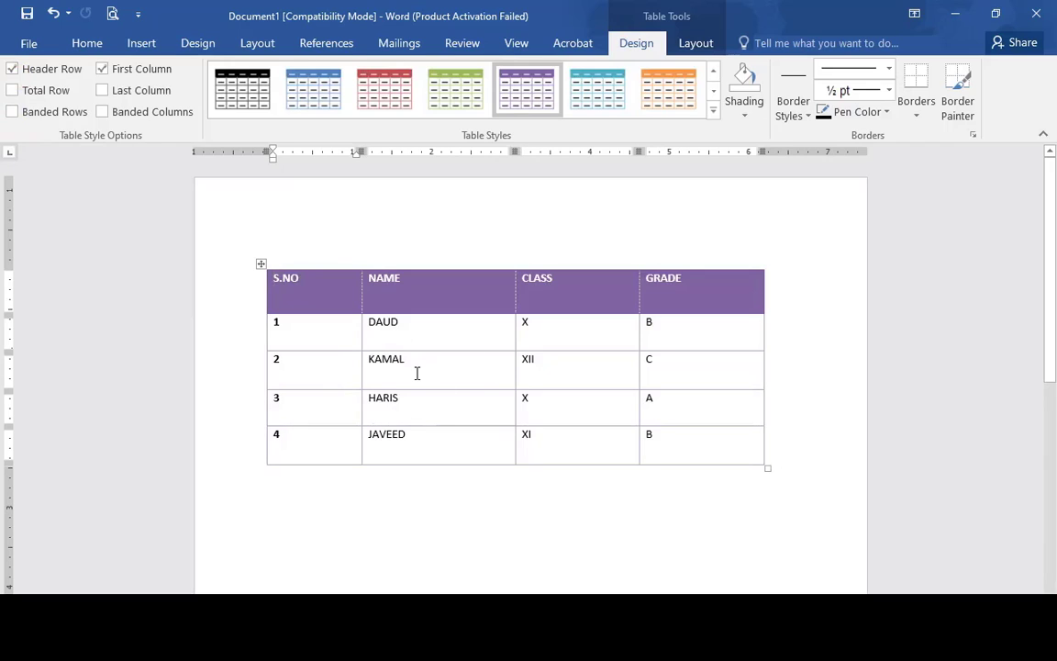
click(12, 113)
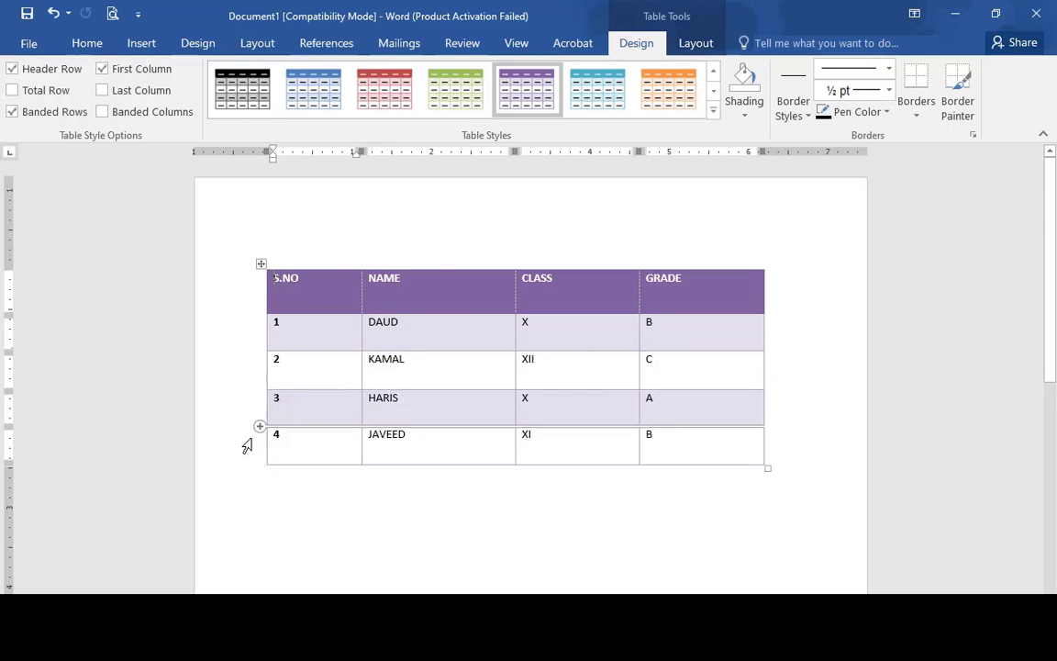
- Insert two blank rows below the last student record, and undo both insertions
mouse_move(264, 456)
mouse_move(264, 425)
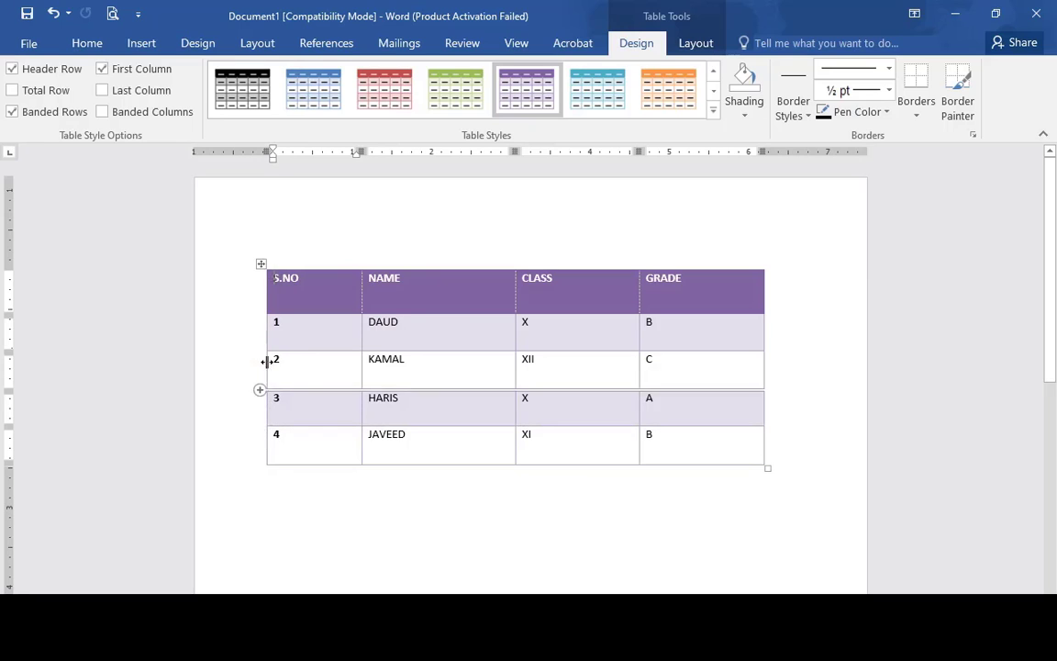
mouse_move(262, 315)
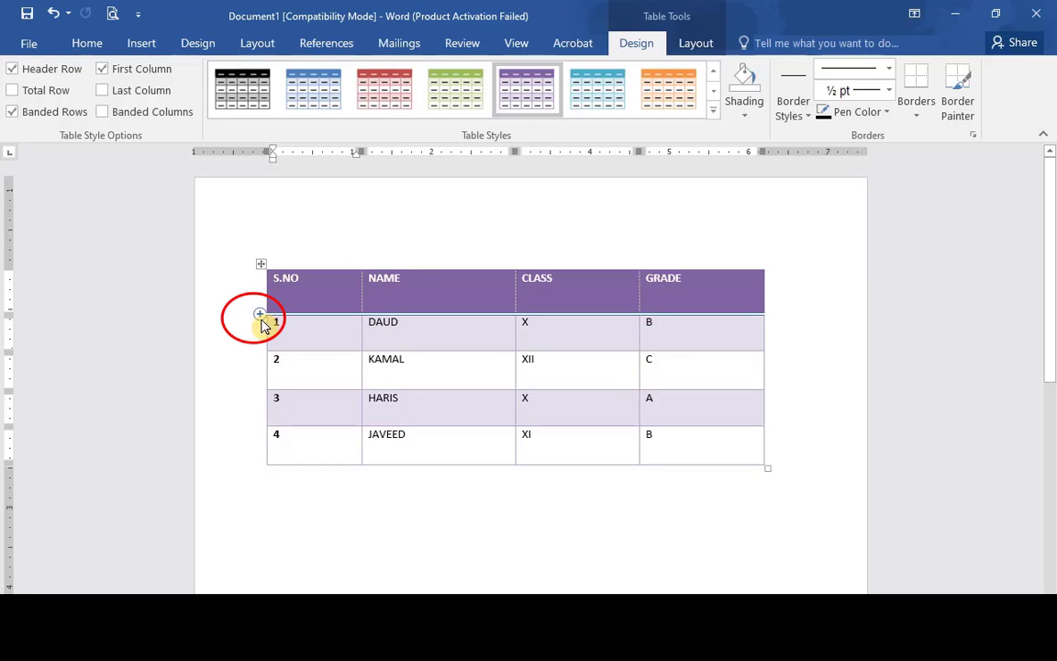
mouse_move(259, 365)
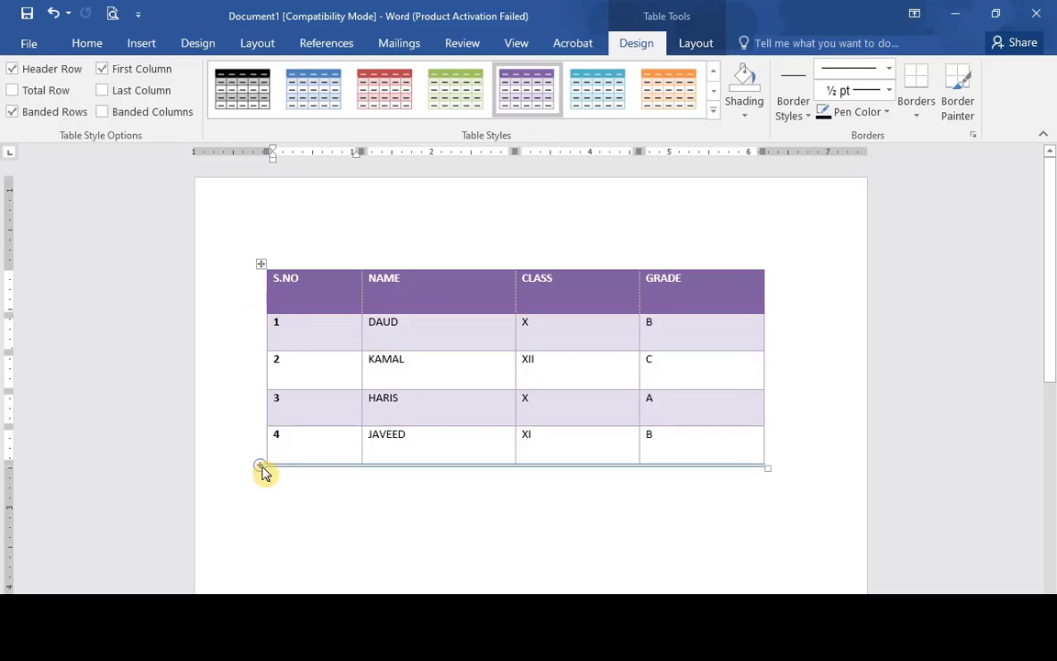
click(260, 466)
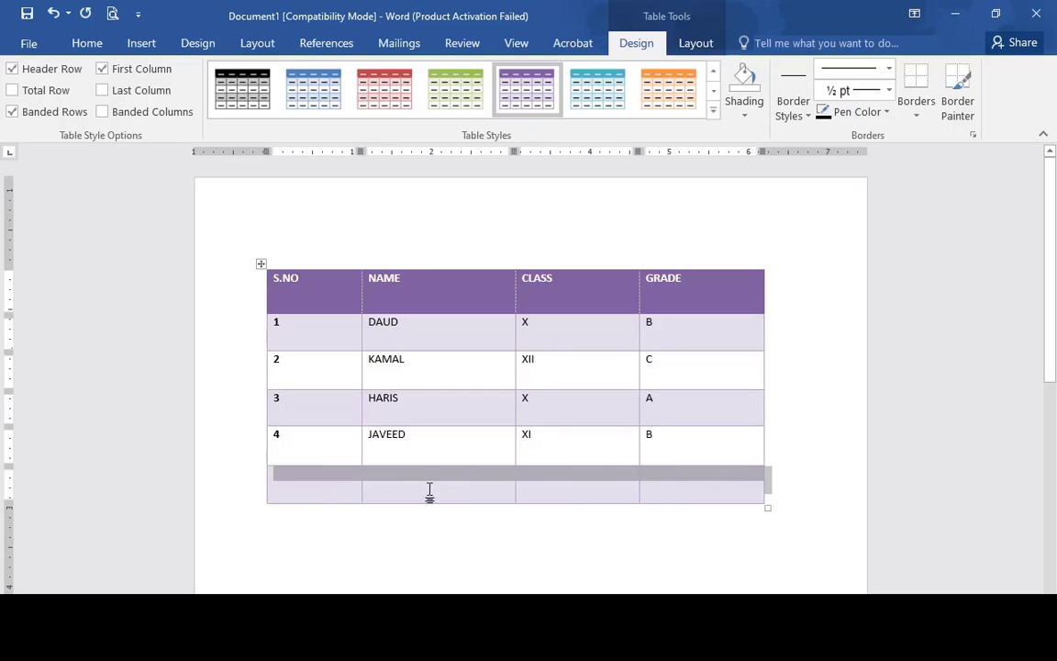
click(261, 506)
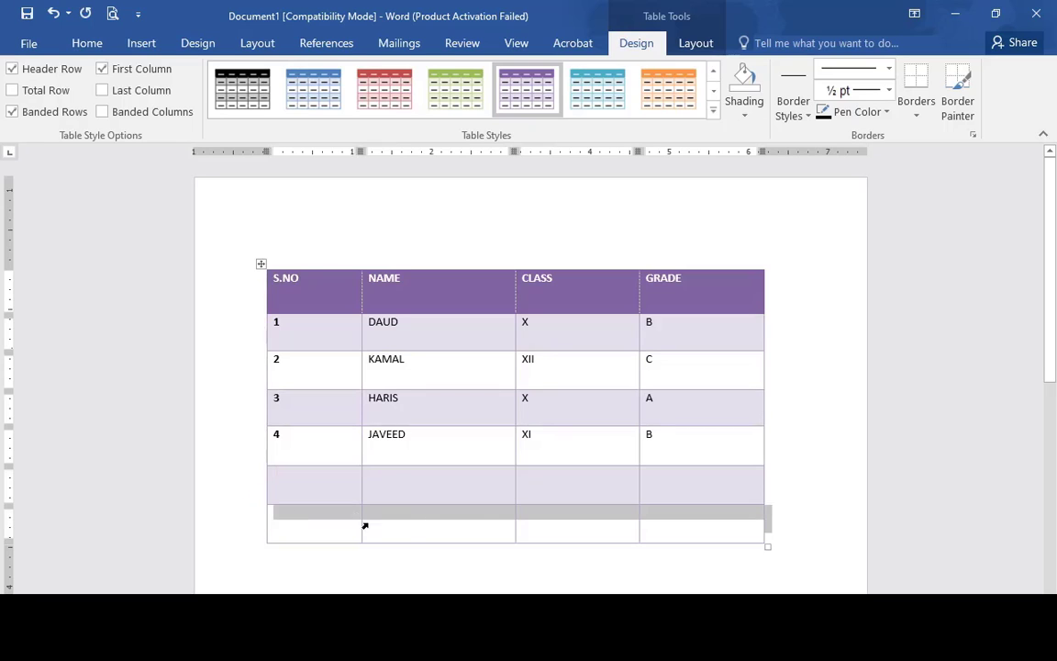
click(664, 528)
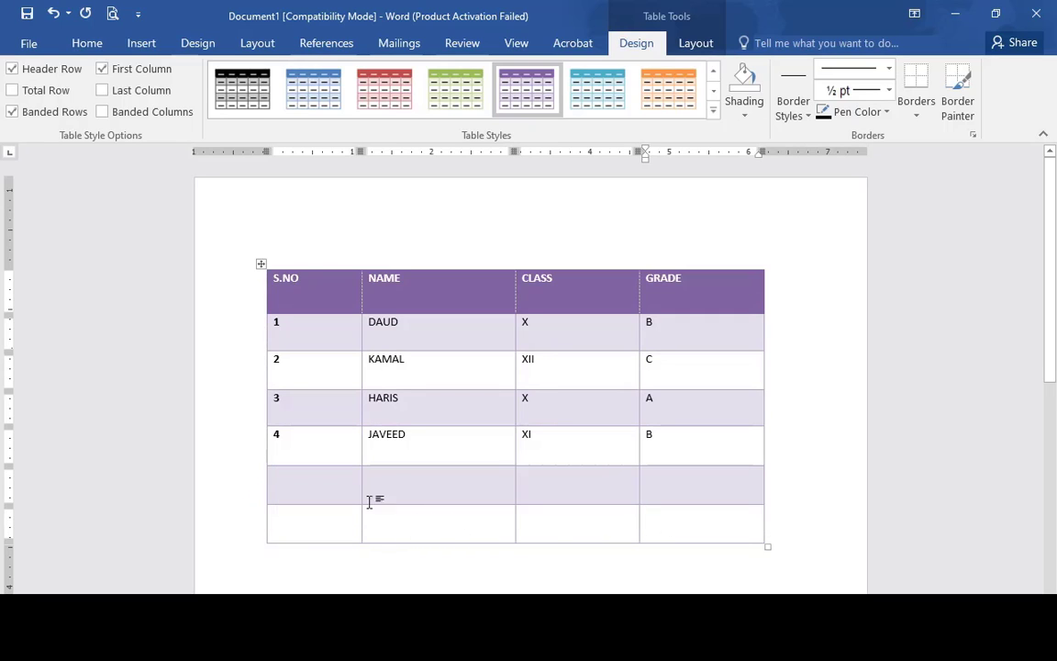
click(323, 487)
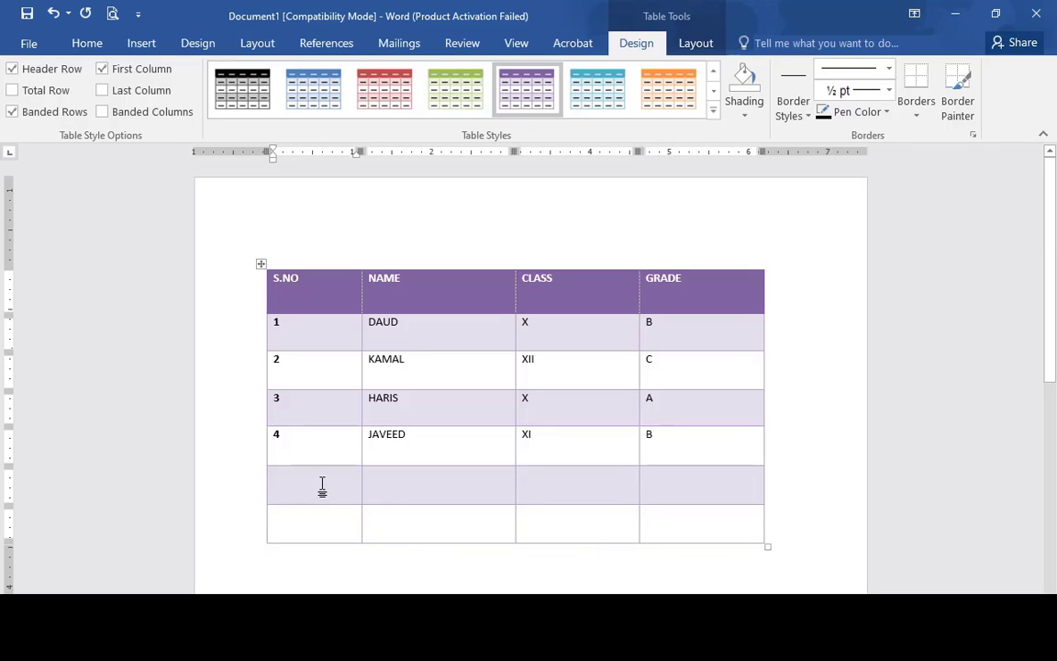
key(ctrl+z)
key(ctrl+z)
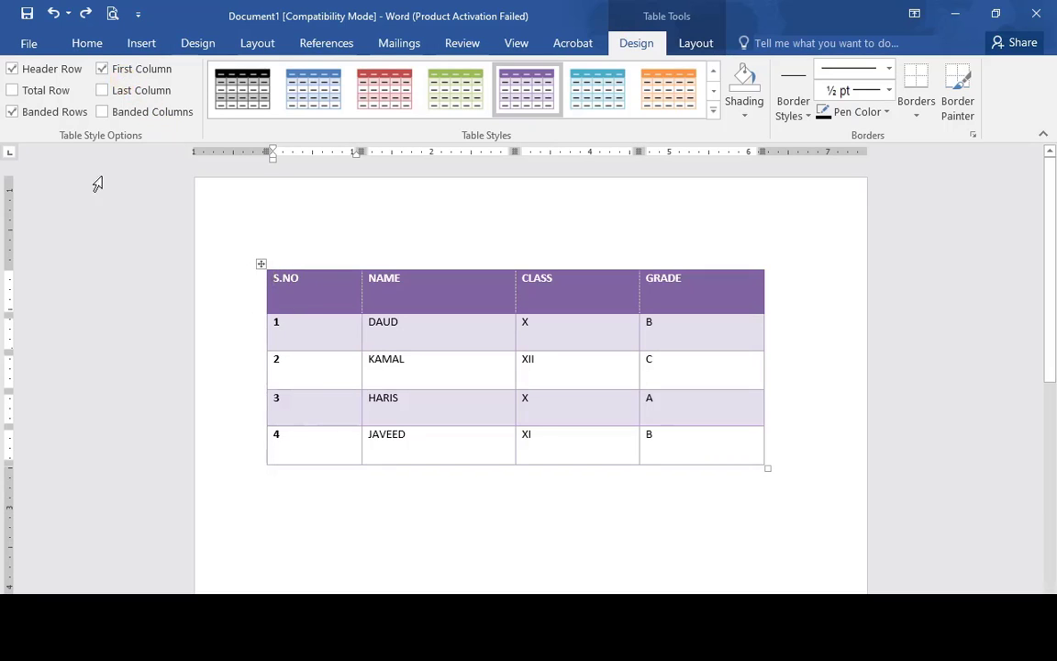
- Turn off the table's Header Row and First Column style options
click(13, 69)
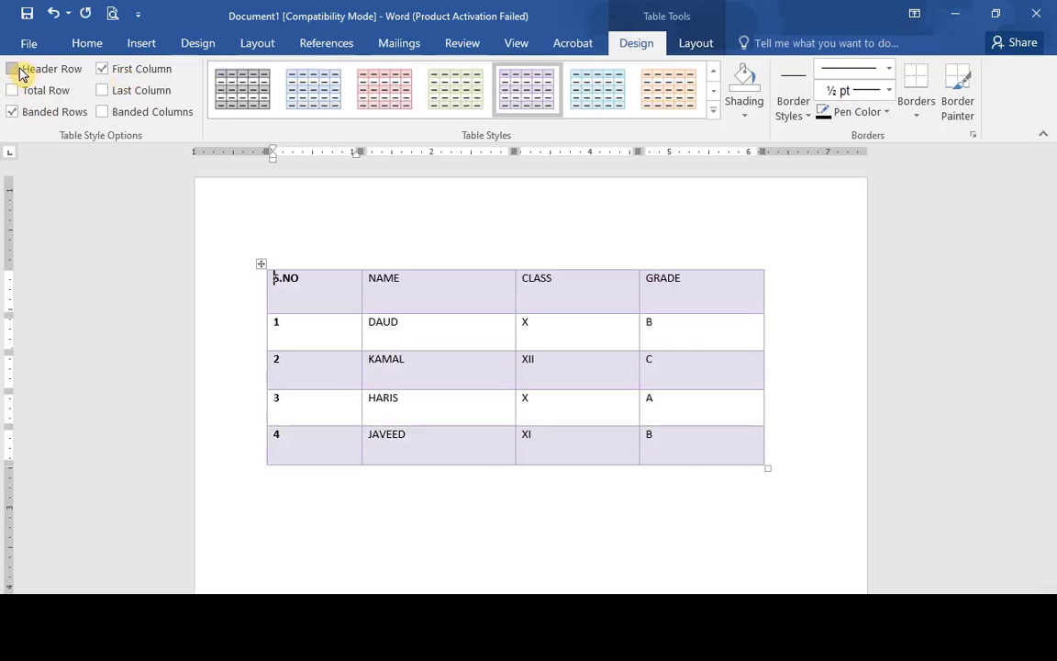
click(103, 69)
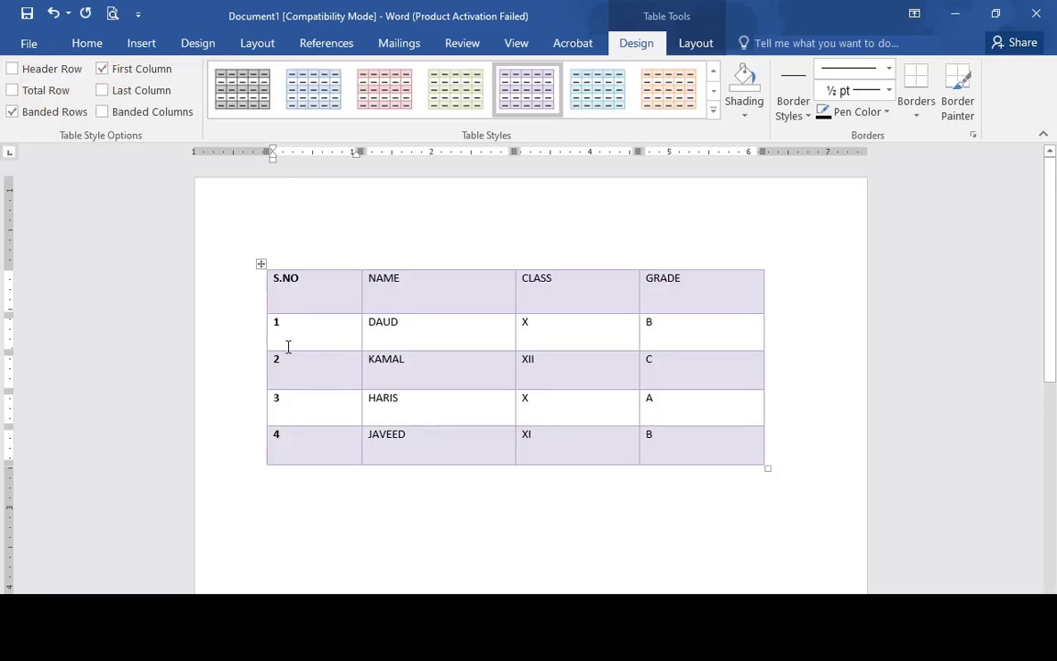
click(103, 69)
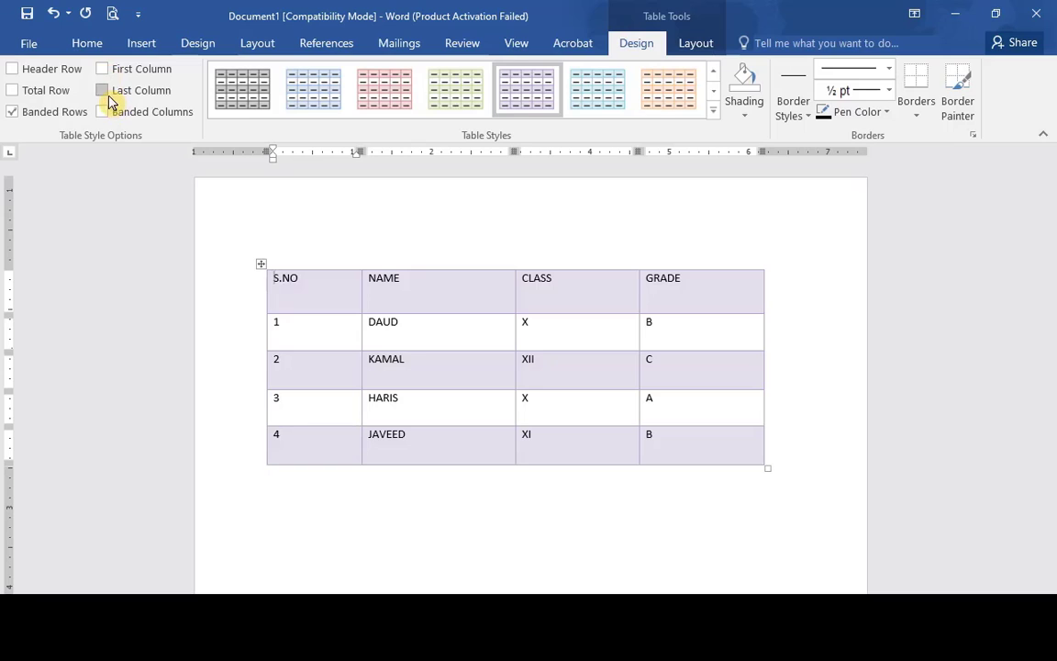
- Try the Last Column style option on the student table and turn it back off
click(103, 90)
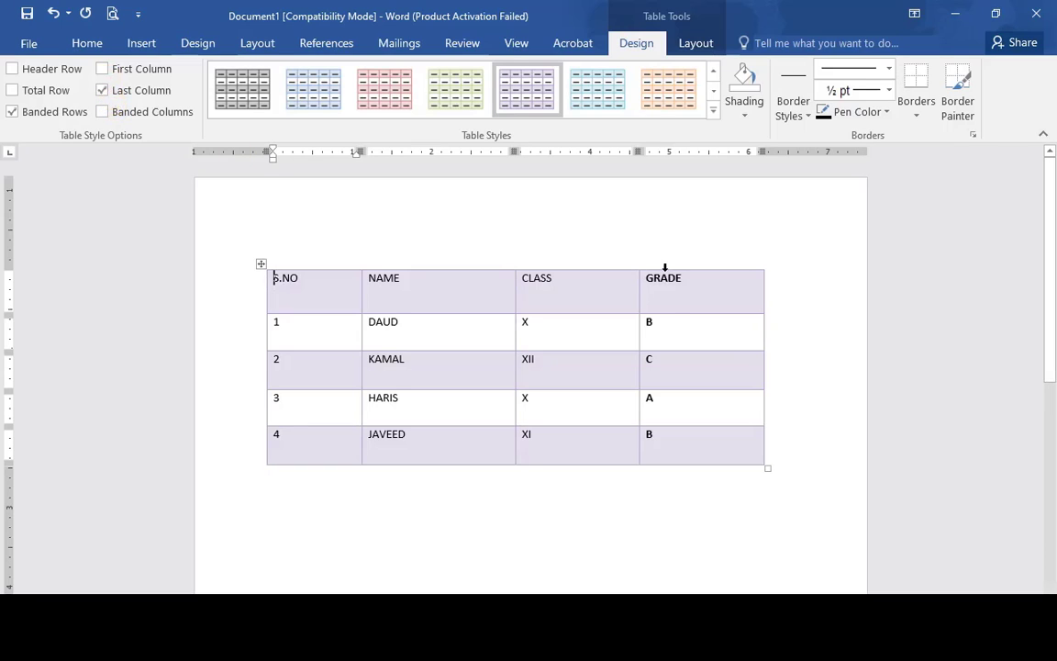
click(682, 247)
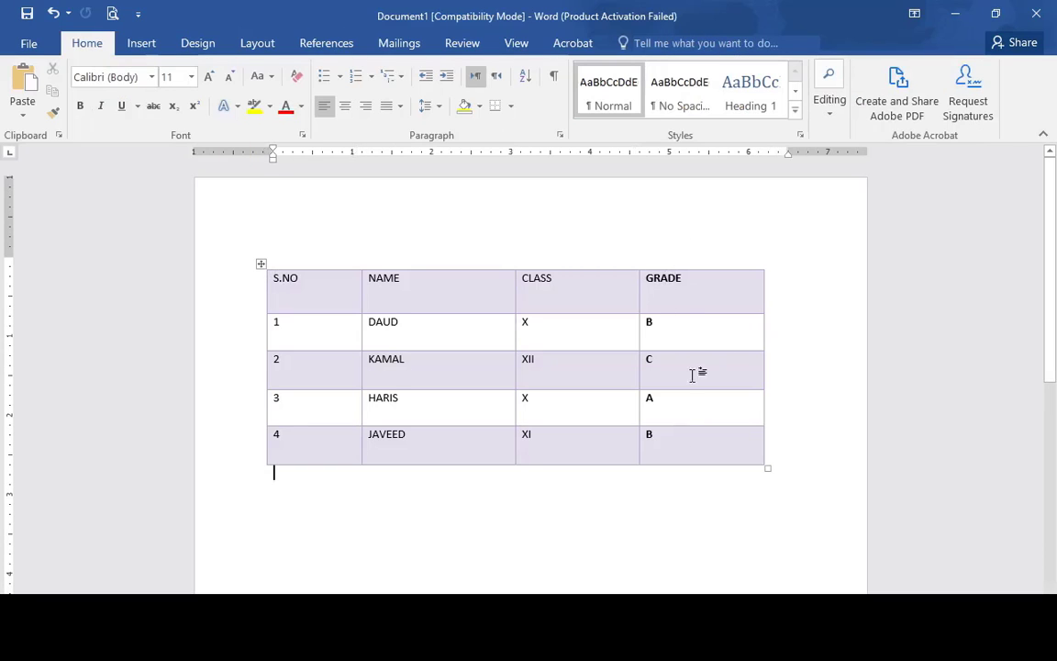
click(691, 381)
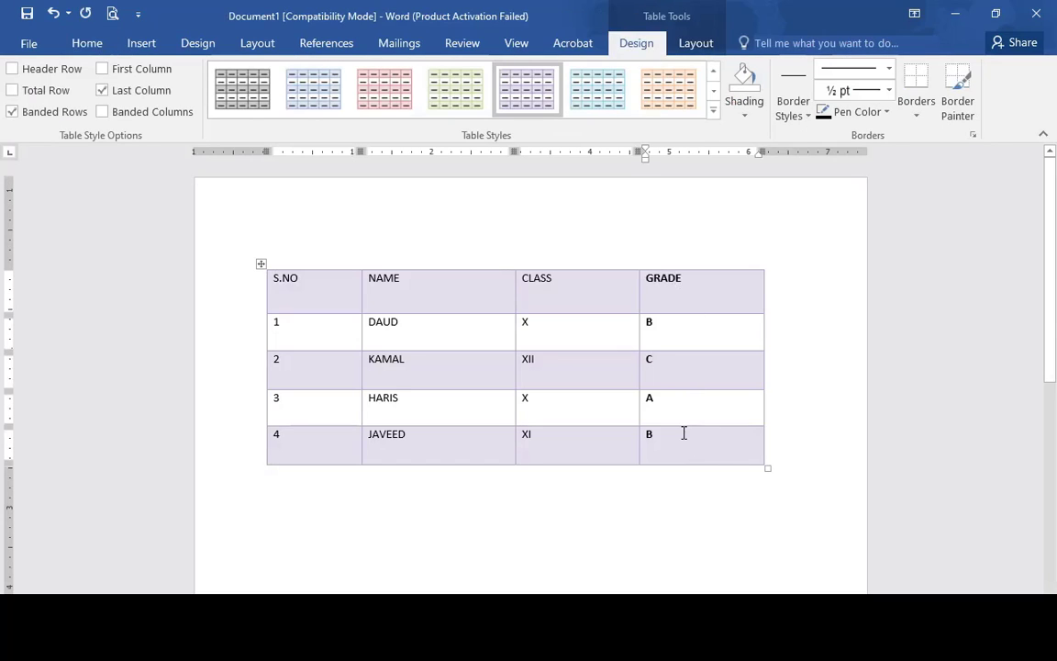
click(104, 91)
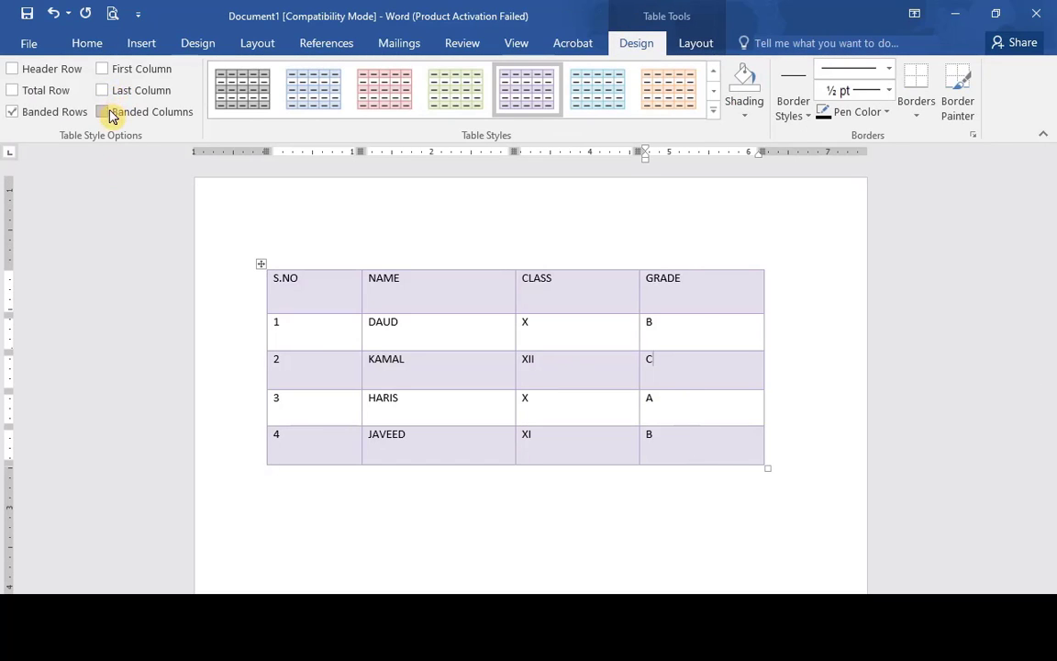
- Replace the table's Banded Rows formatting with Banded Columns
click(11, 111)
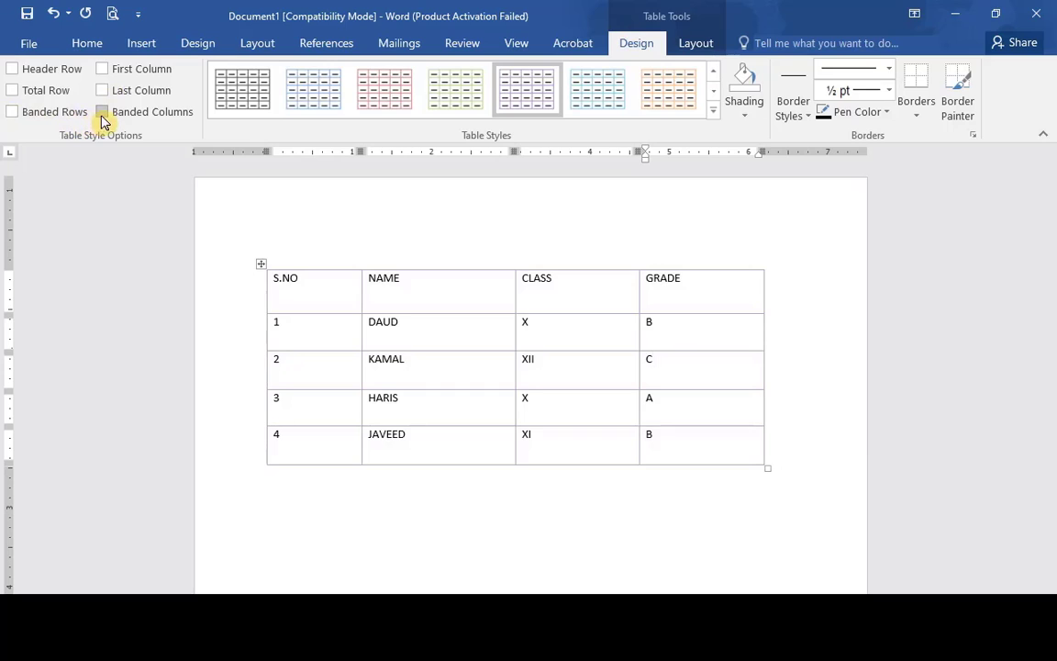
click(102, 112)
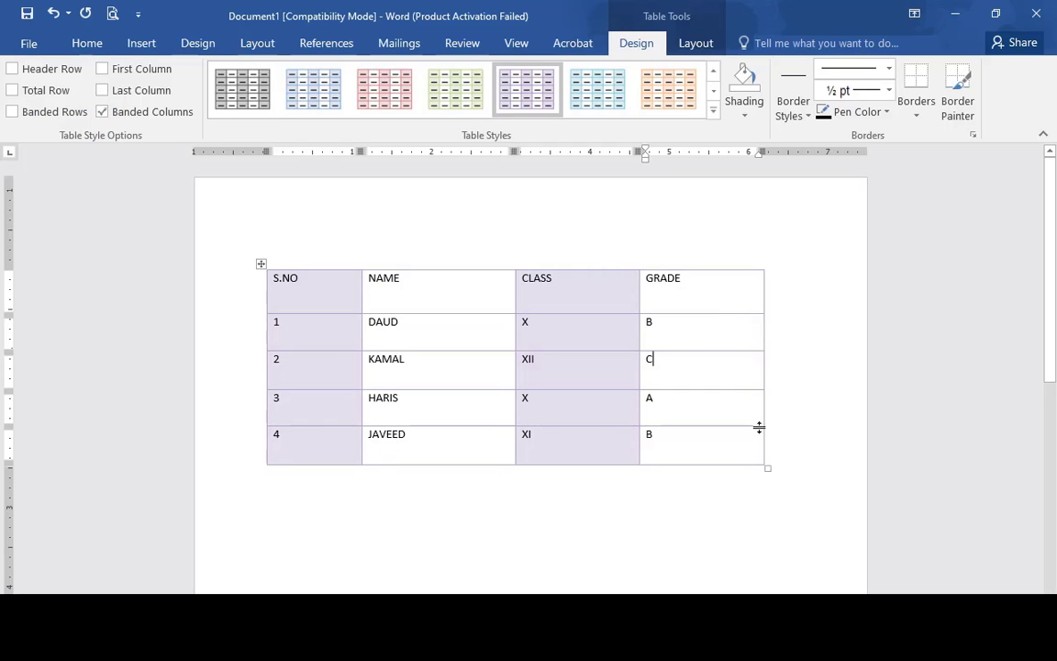
- Insert two blank columns after the GRADE column, and undo both insertions
mouse_move(763, 266)
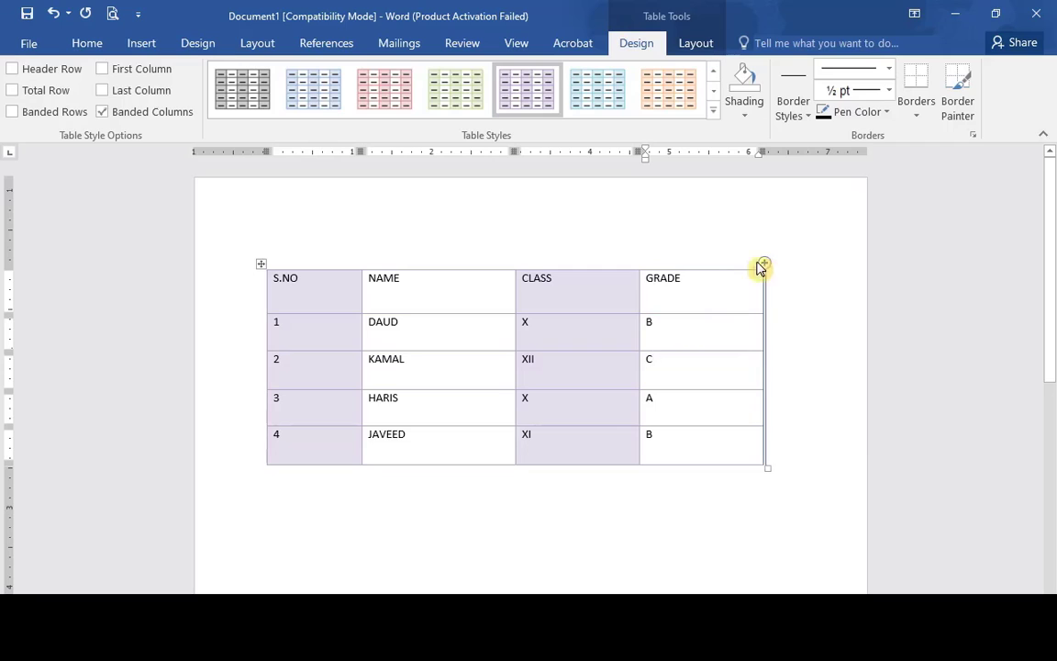
mouse_move(639, 266)
mouse_move(516, 266)
click(765, 265)
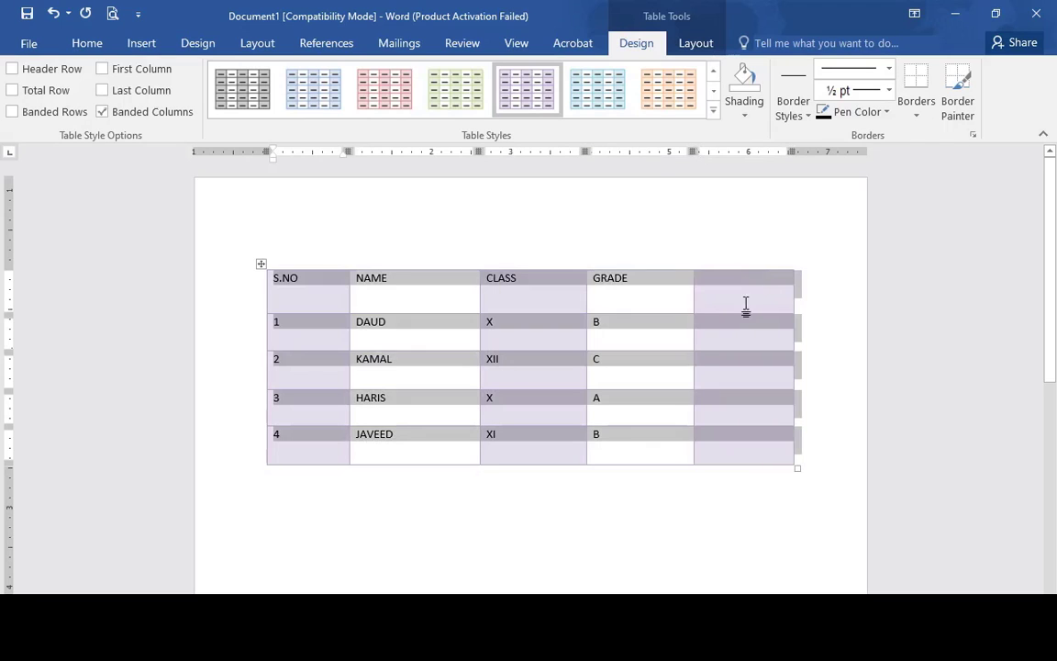
click(770, 288)
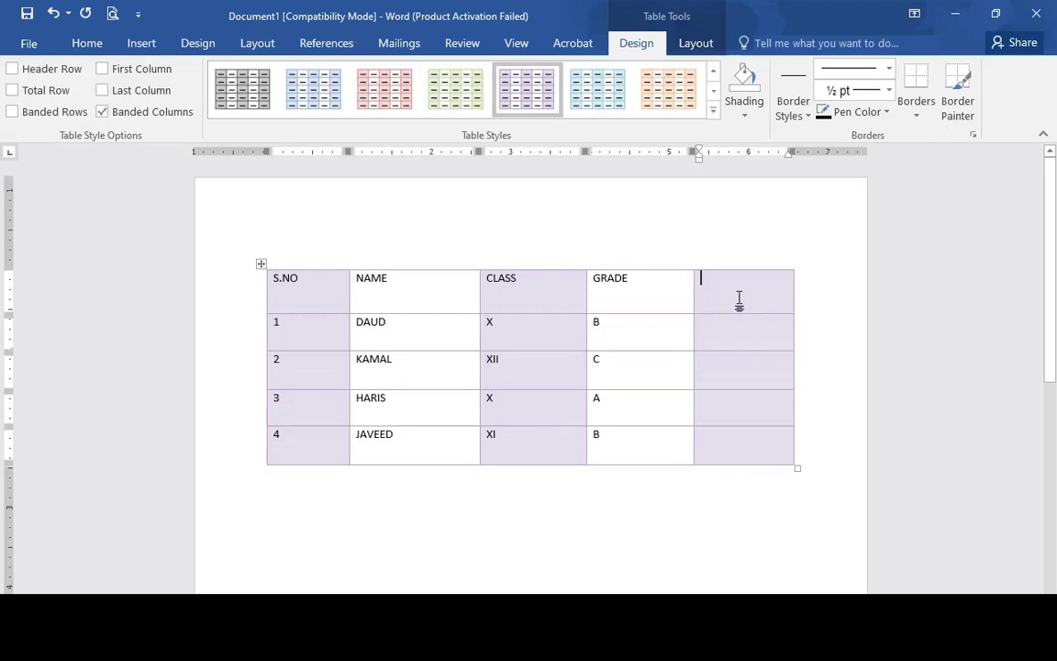
click(795, 266)
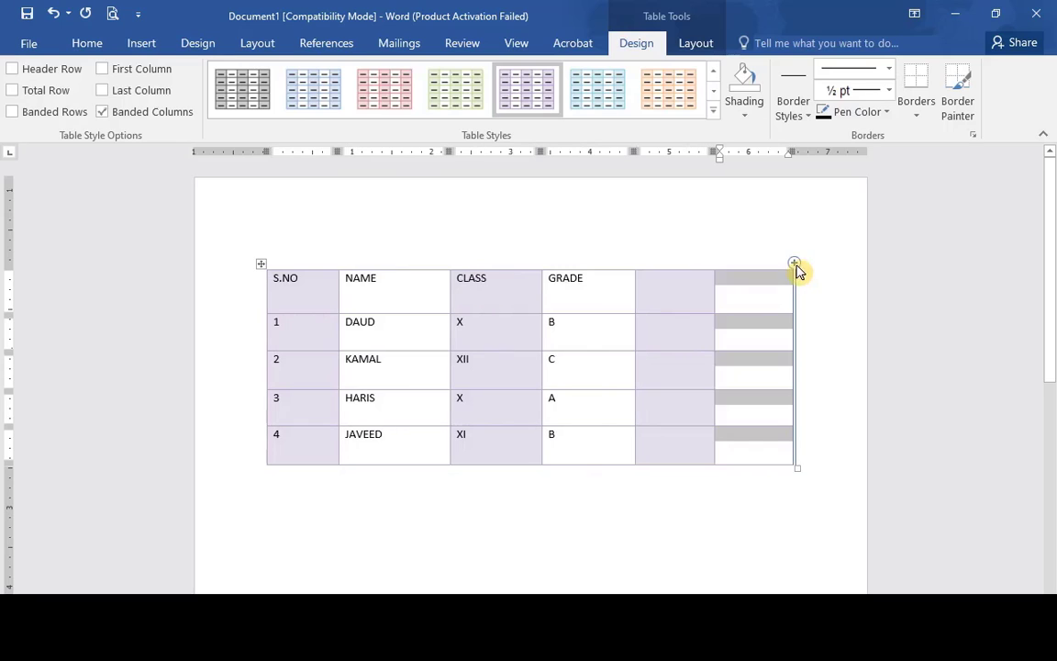
click(756, 302)
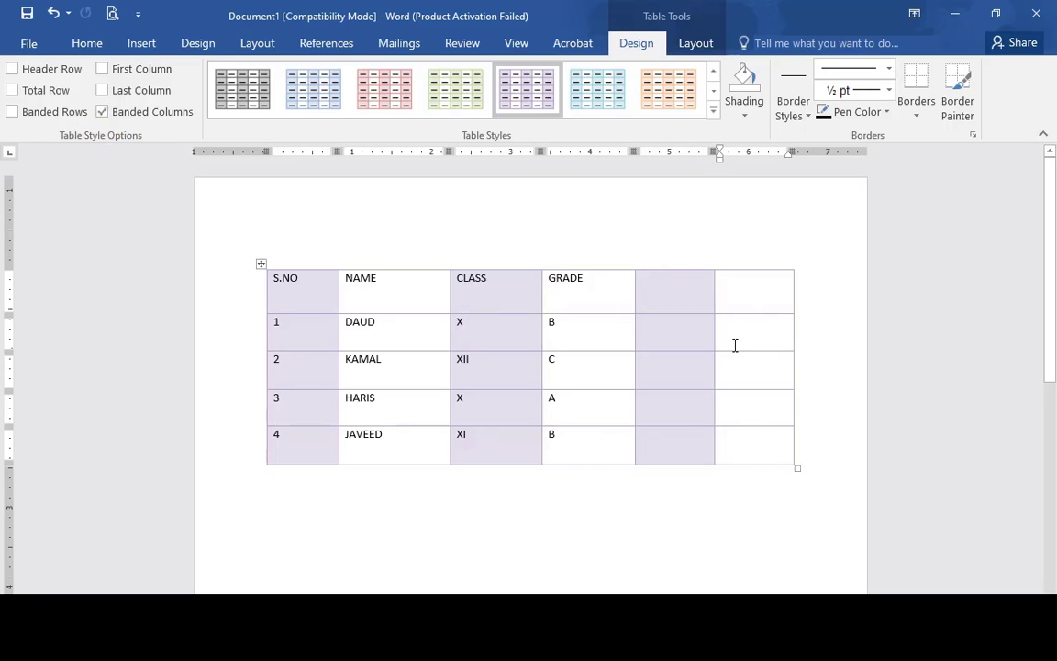
key(ctrl+z)
key(ctrl+z)
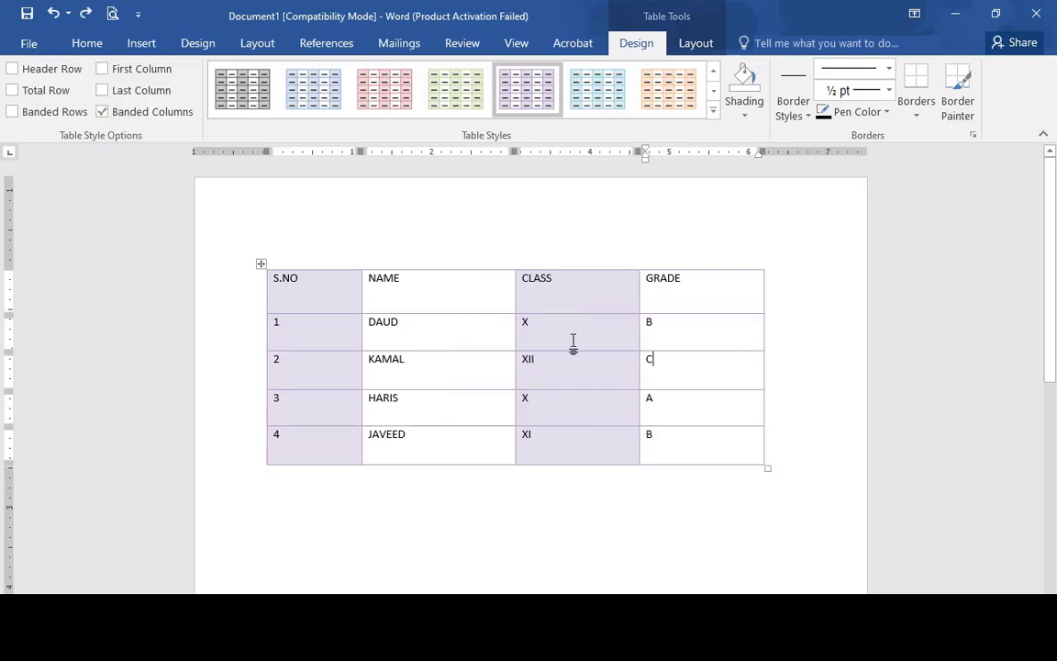
- Turn off the table's Banded Columns option and turn on Header Row and Banded Rows
click(446, 324)
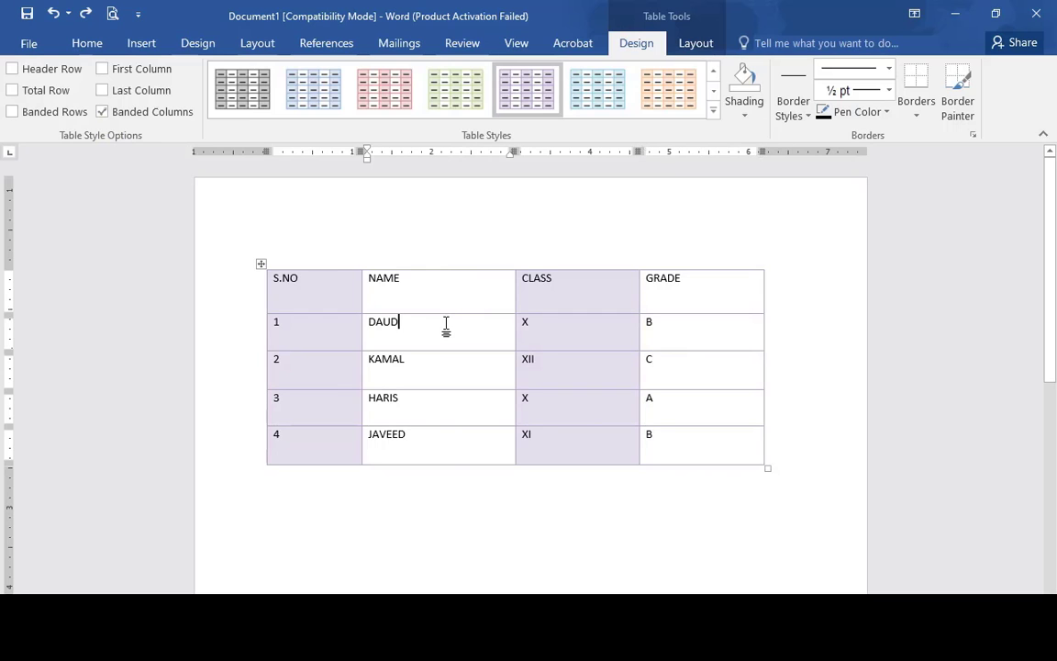
click(713, 111)
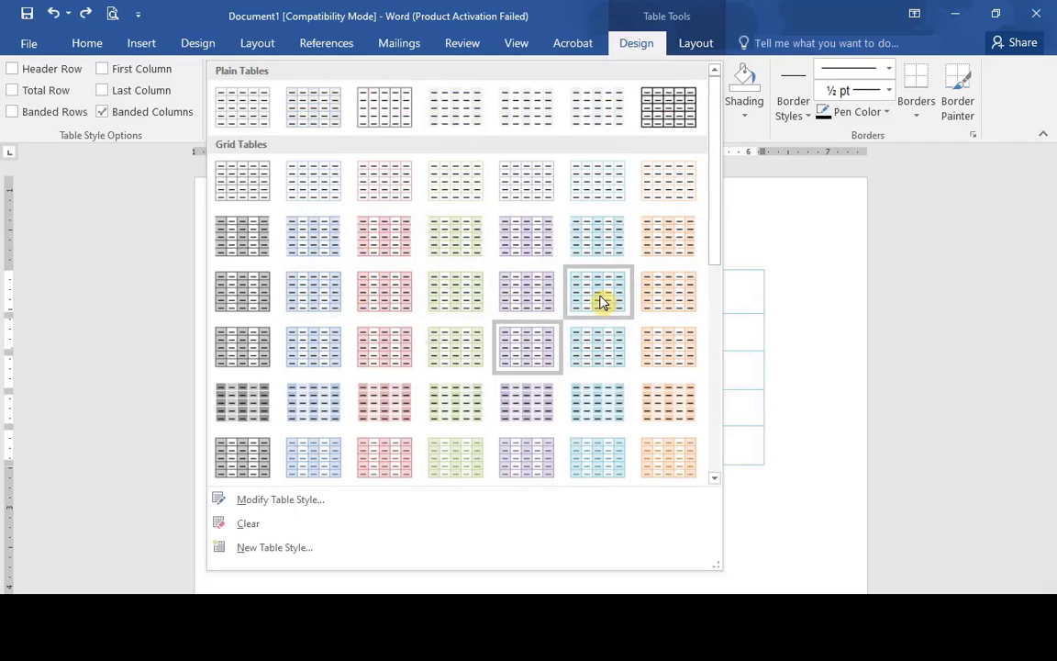
click(104, 111)
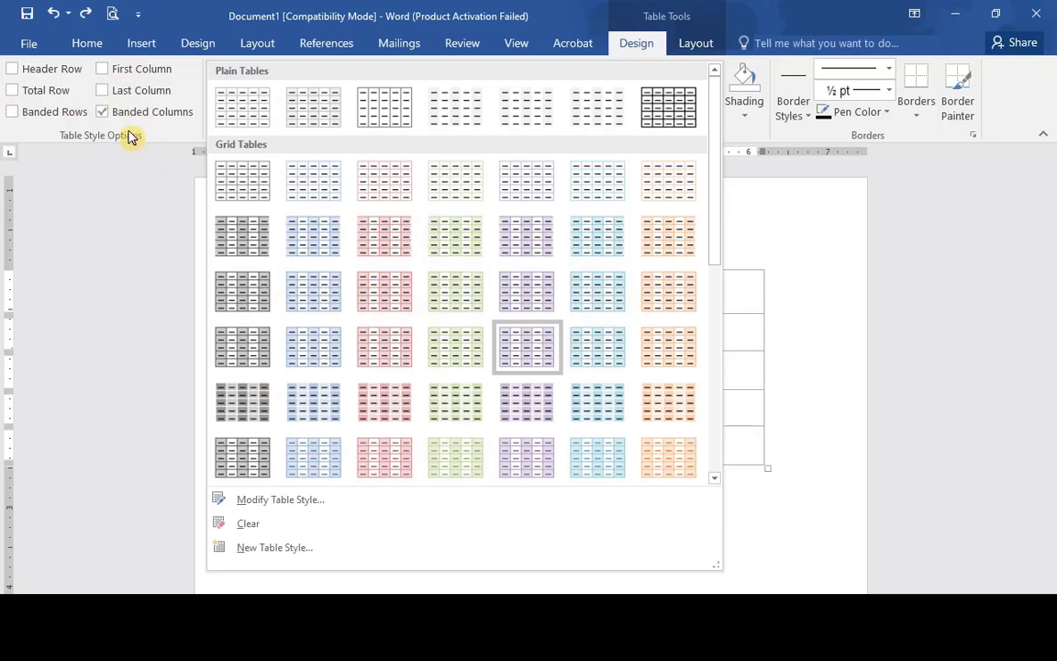
click(103, 111)
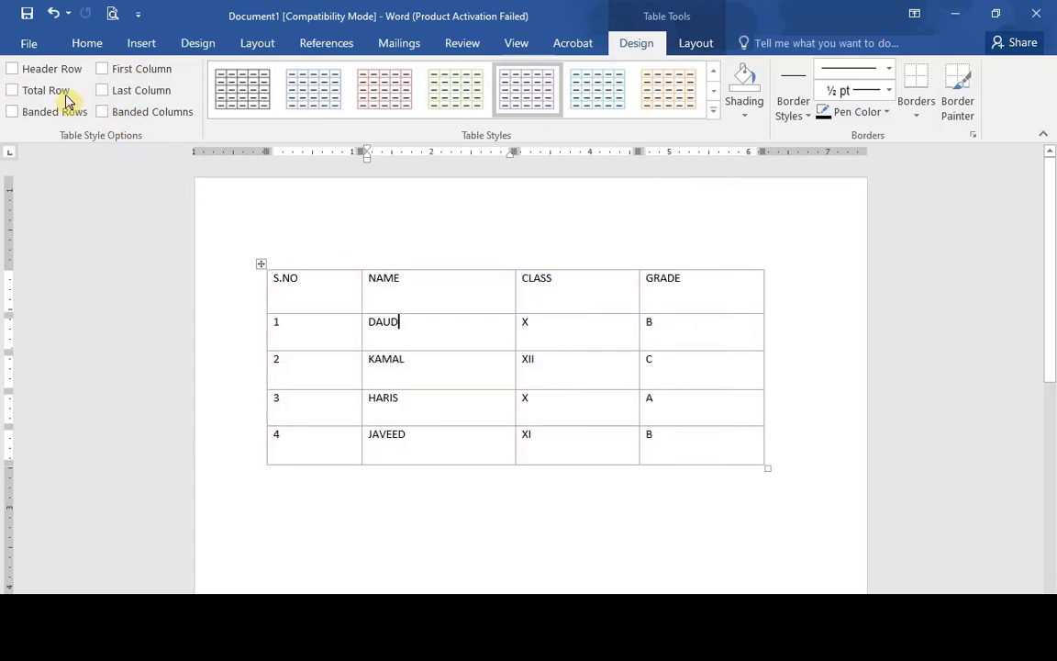
click(13, 70)
click(13, 111)
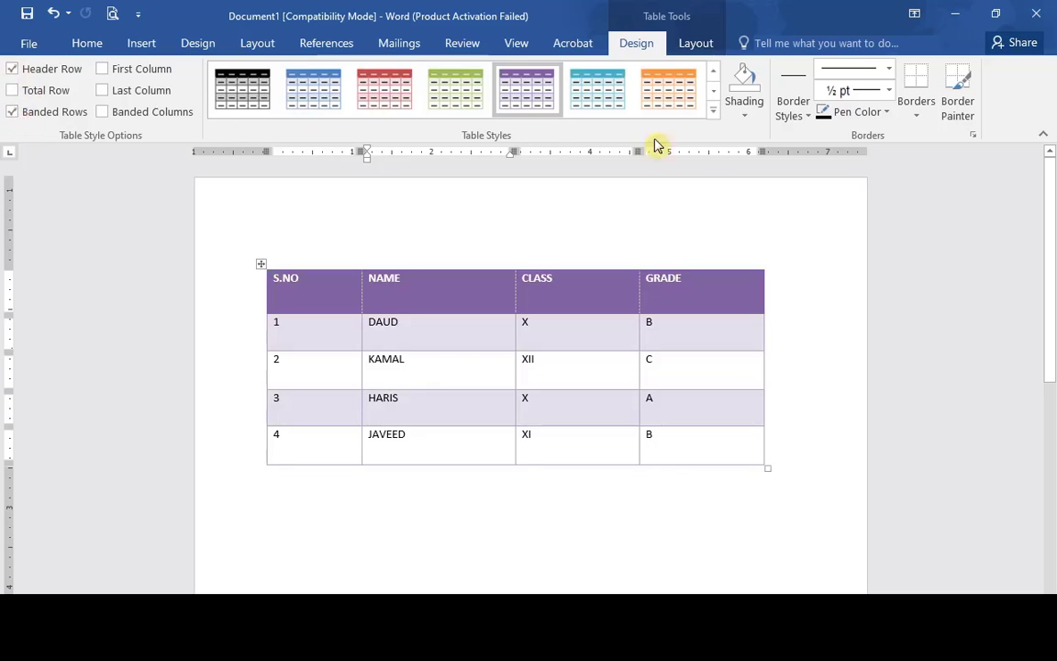
- Try the orange grid table style with a solid header row, and replace it with the first plain table style
click(714, 110)
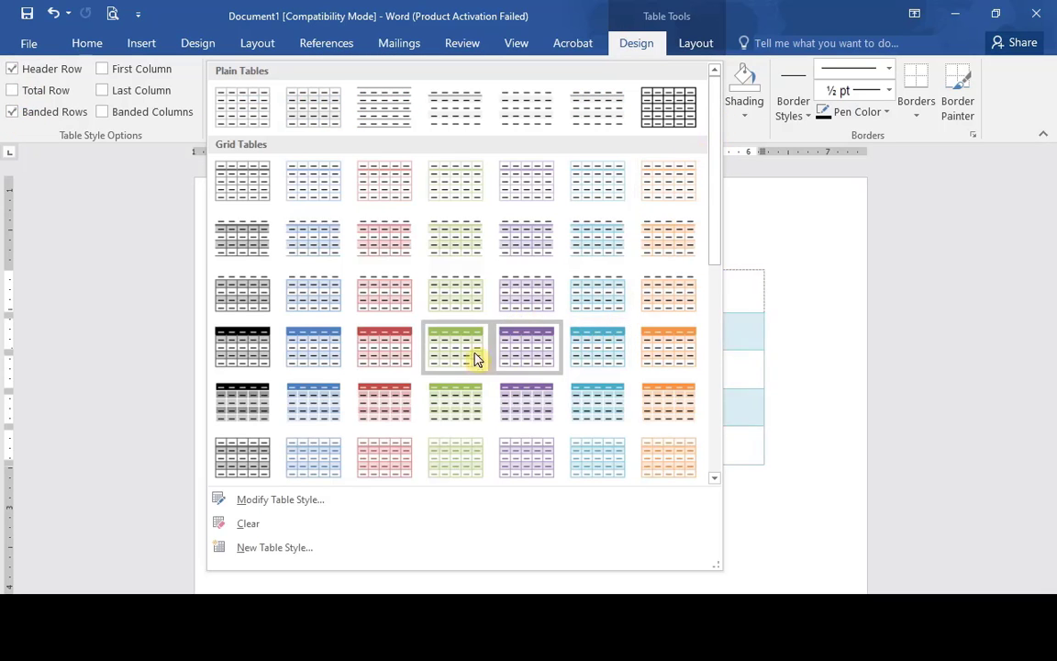
click(656, 346)
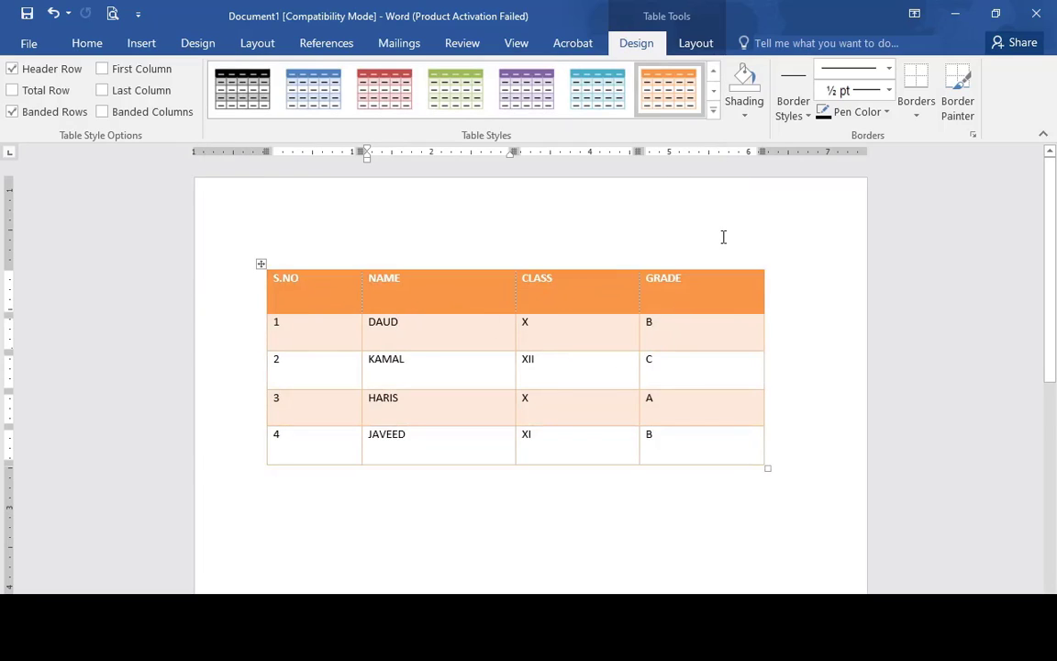
click(713, 114)
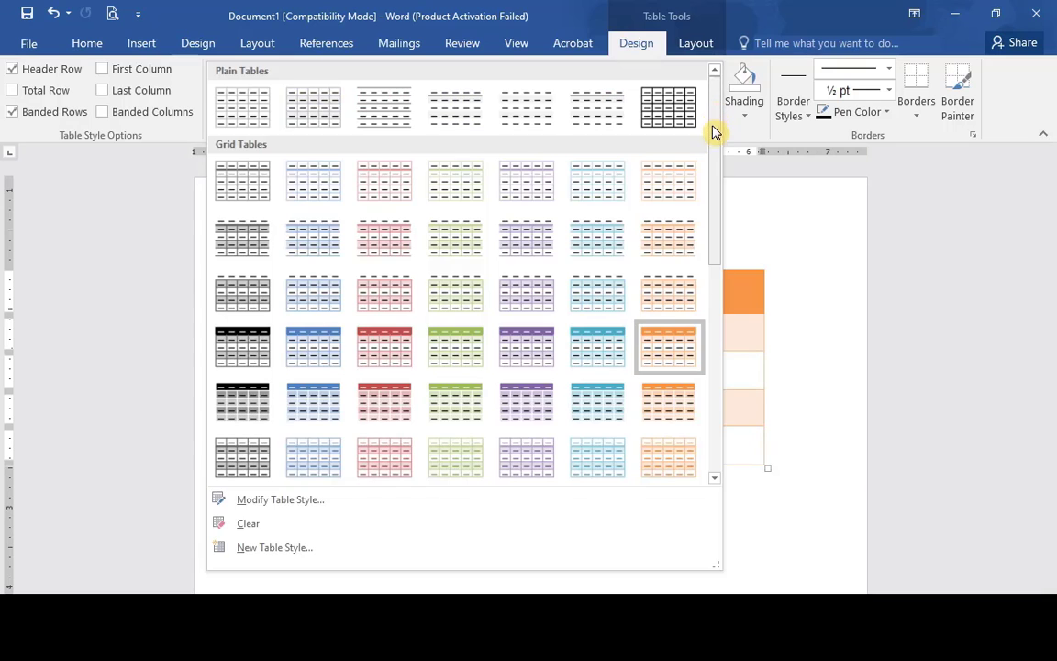
click(249, 108)
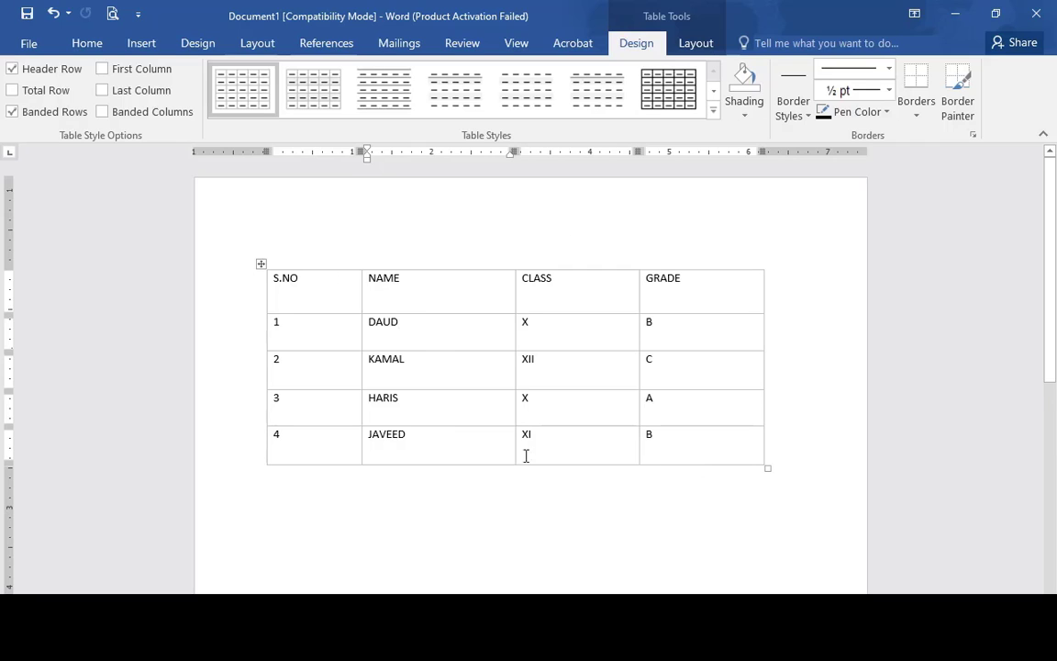
- Select the whole table and apply red double-line outside borders to it
mouse_move(314, 280)
mouse_down()
mouse_move(625, 302)
mouse_move(699, 450)
mouse_up()
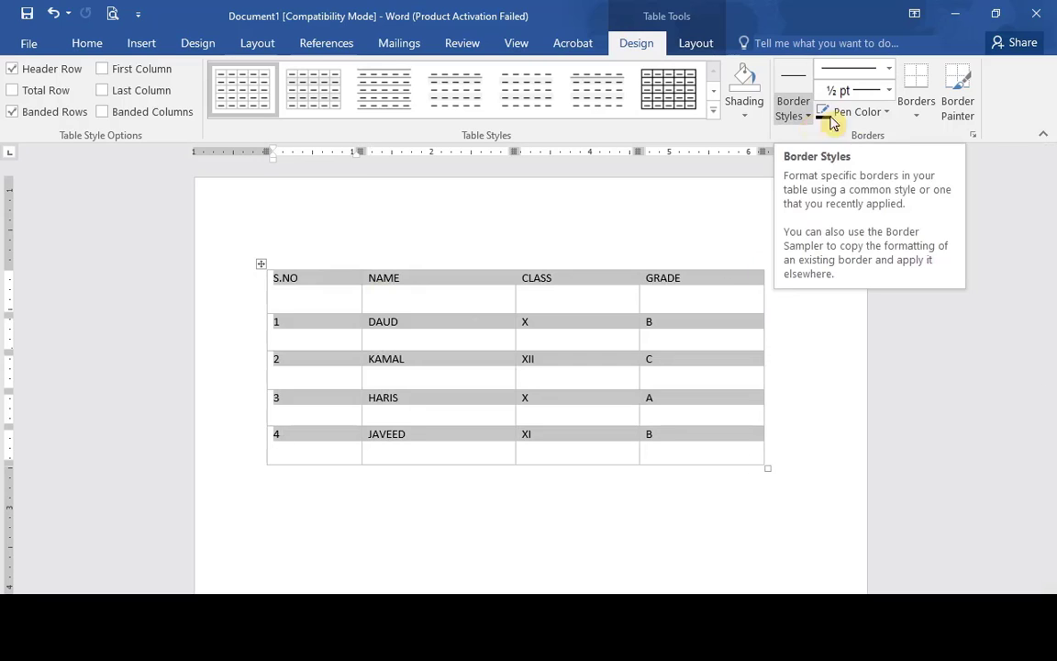
click(887, 115)
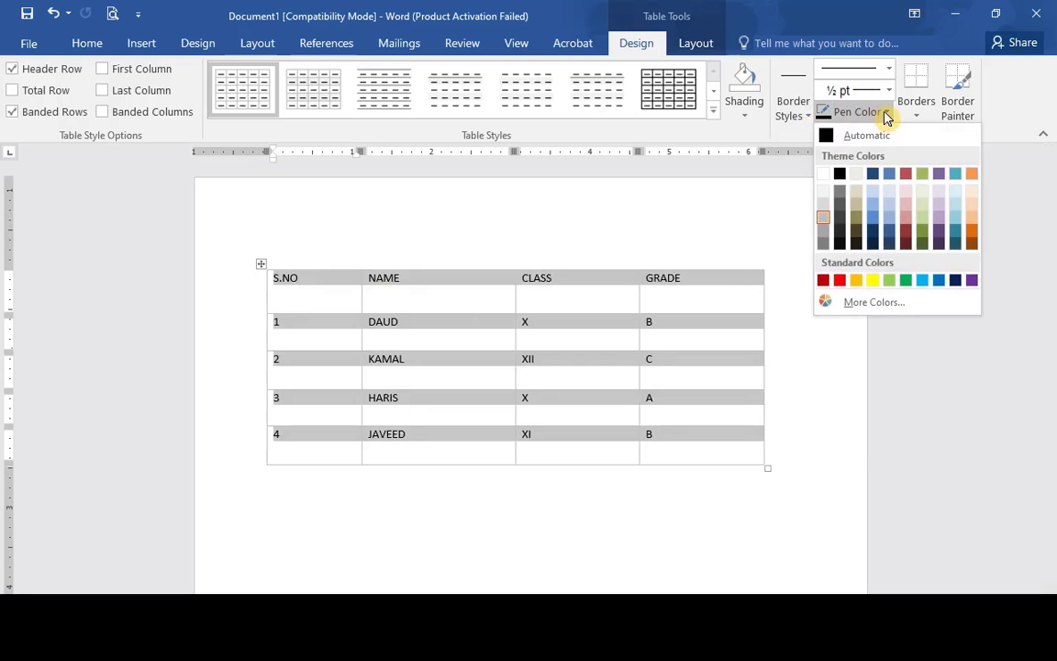
click(840, 279)
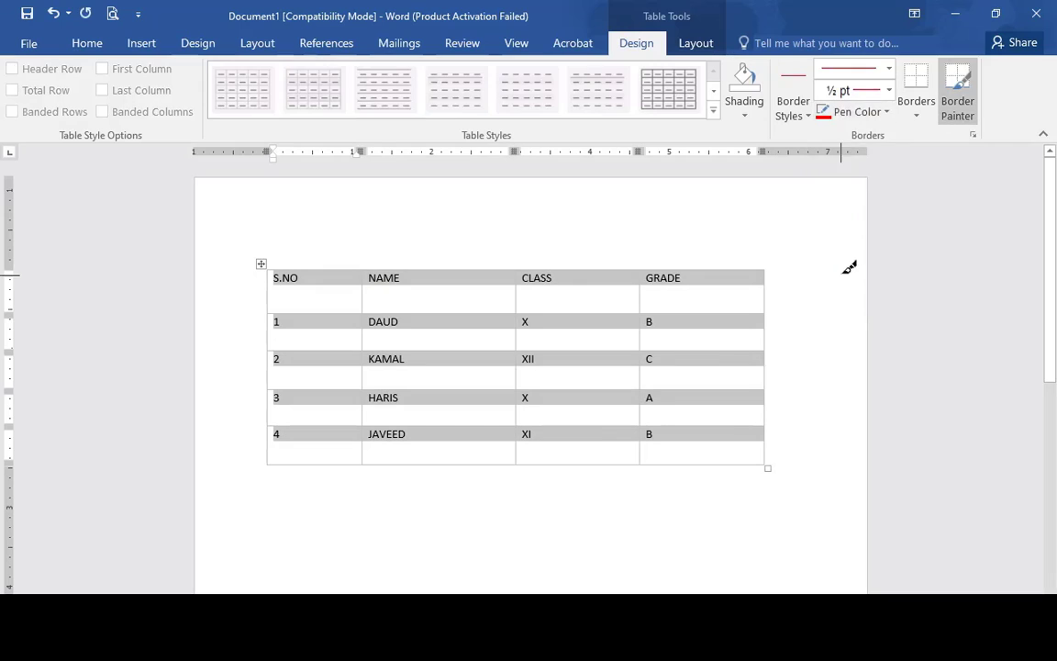
click(890, 78)
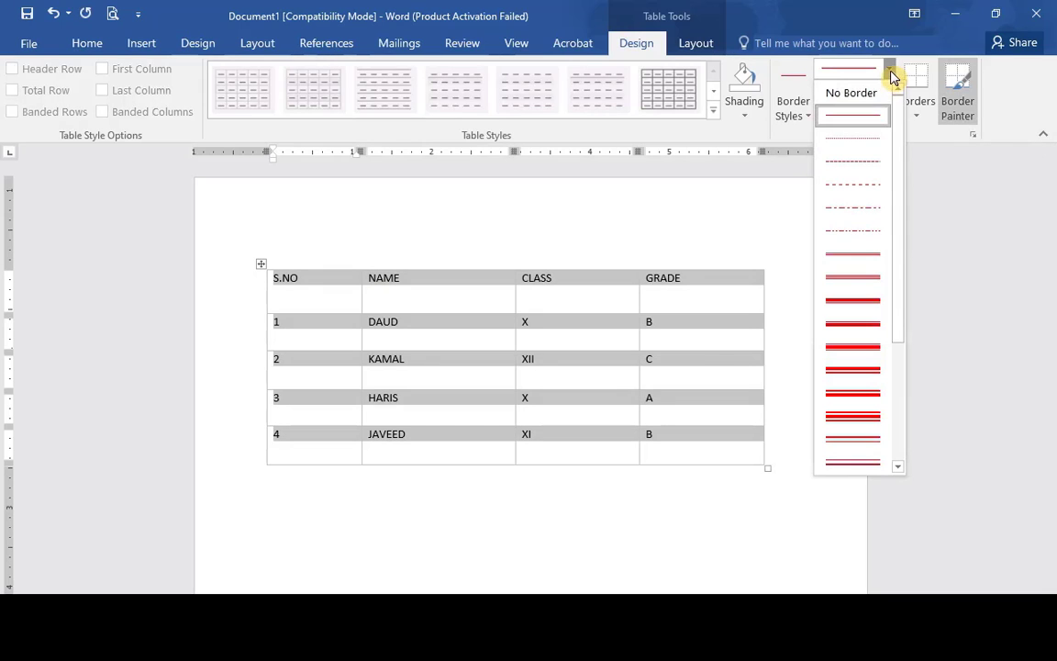
click(872, 266)
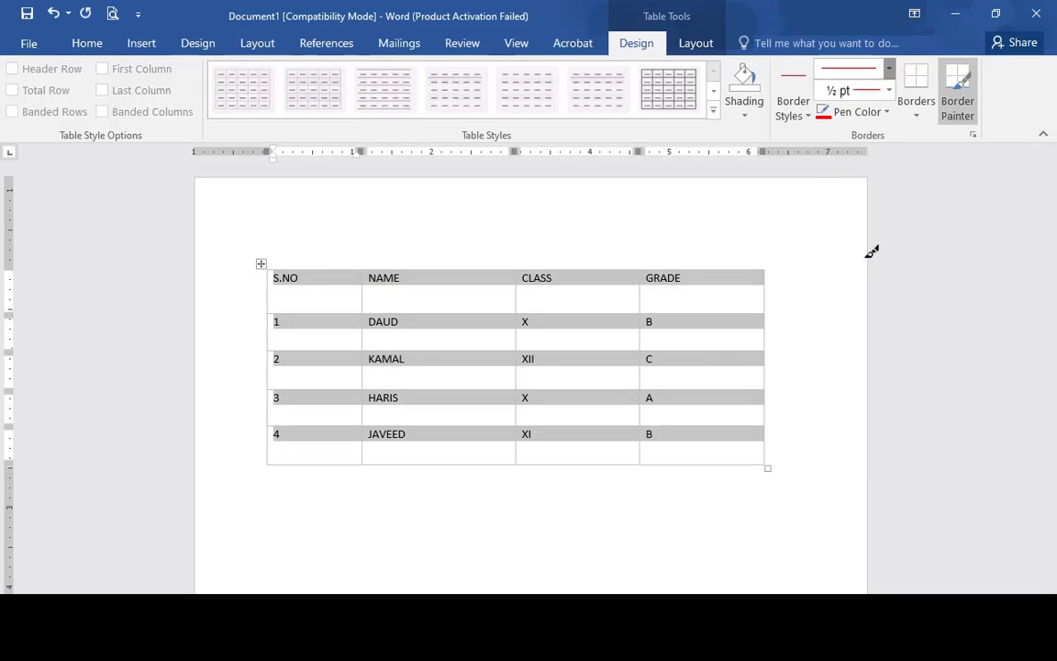
click(917, 115)
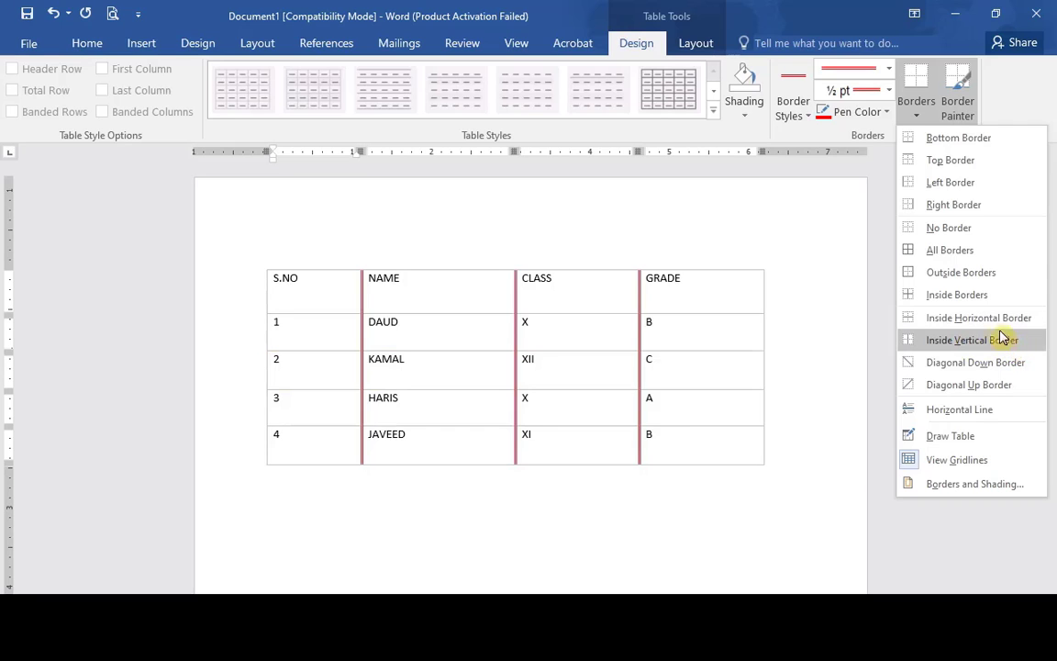
click(954, 272)
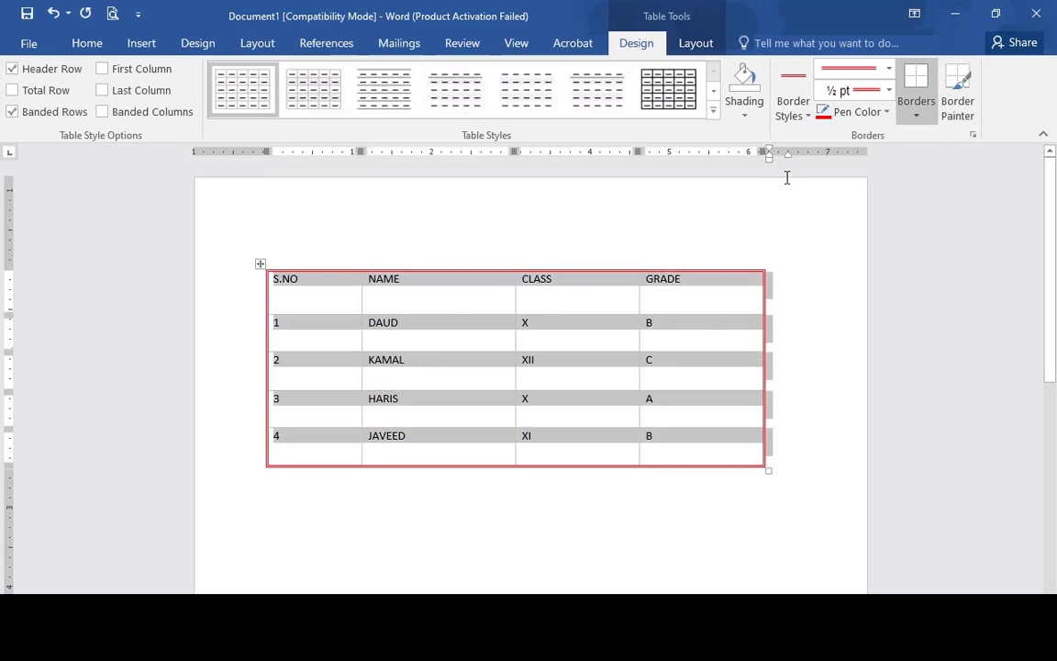
- Apply green single wavy-line inside horizontal borders to the whole table
click(887, 112)
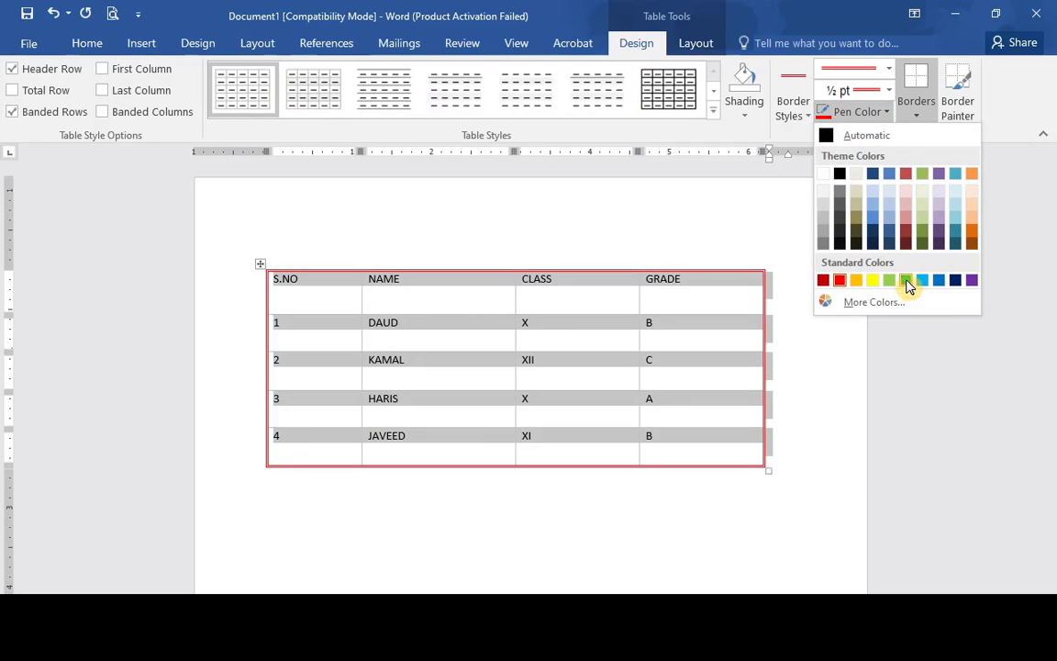
click(905, 281)
click(890, 70)
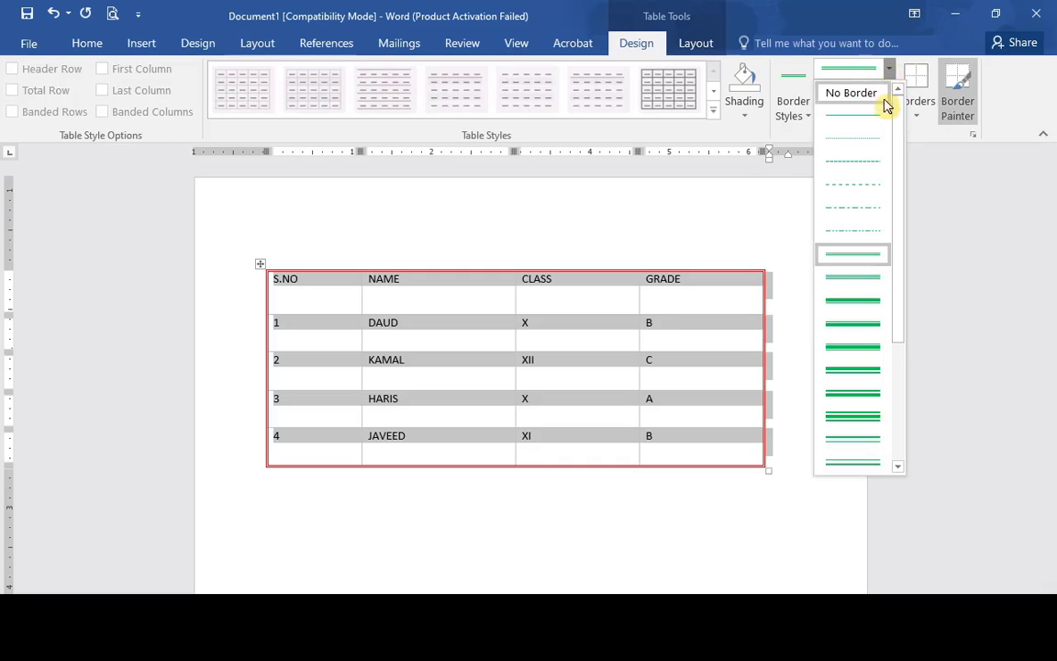
scroll(899, 321, down, 3)
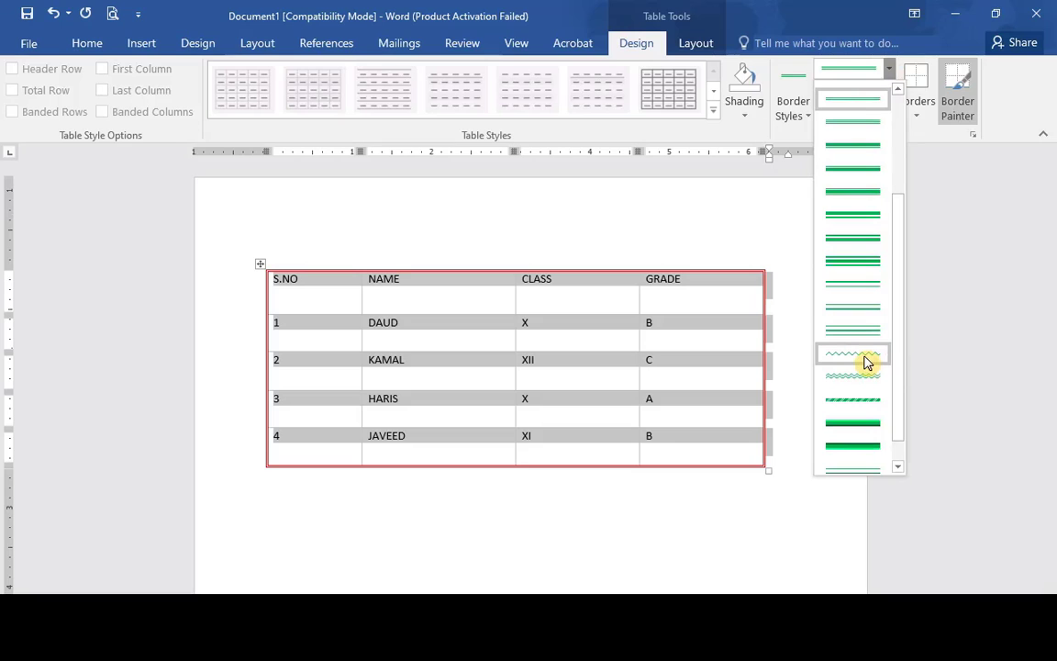
click(867, 360)
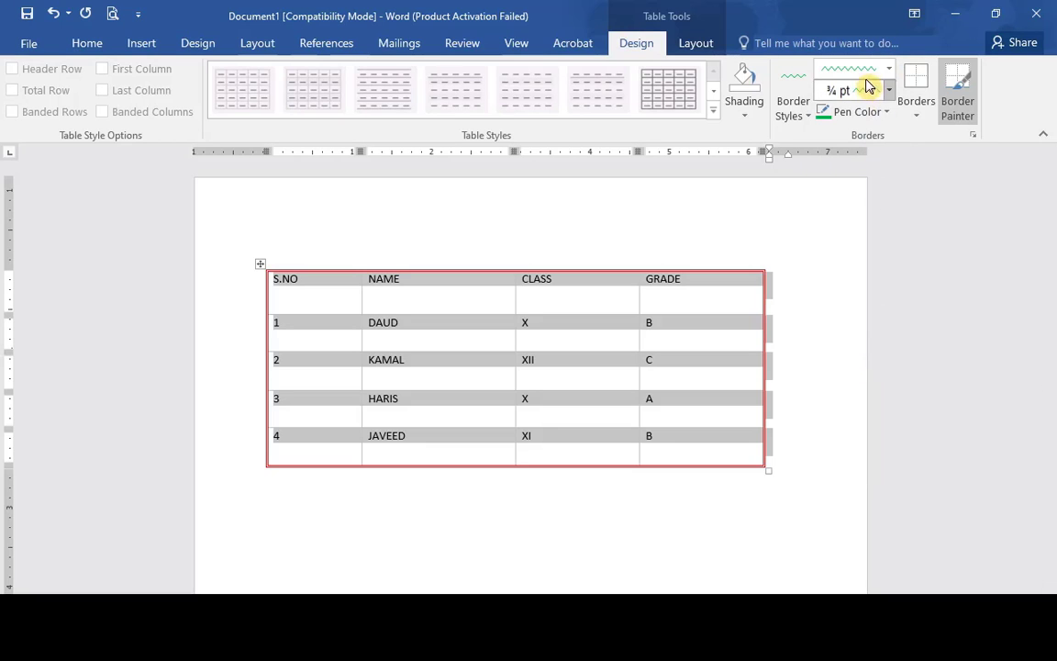
click(919, 119)
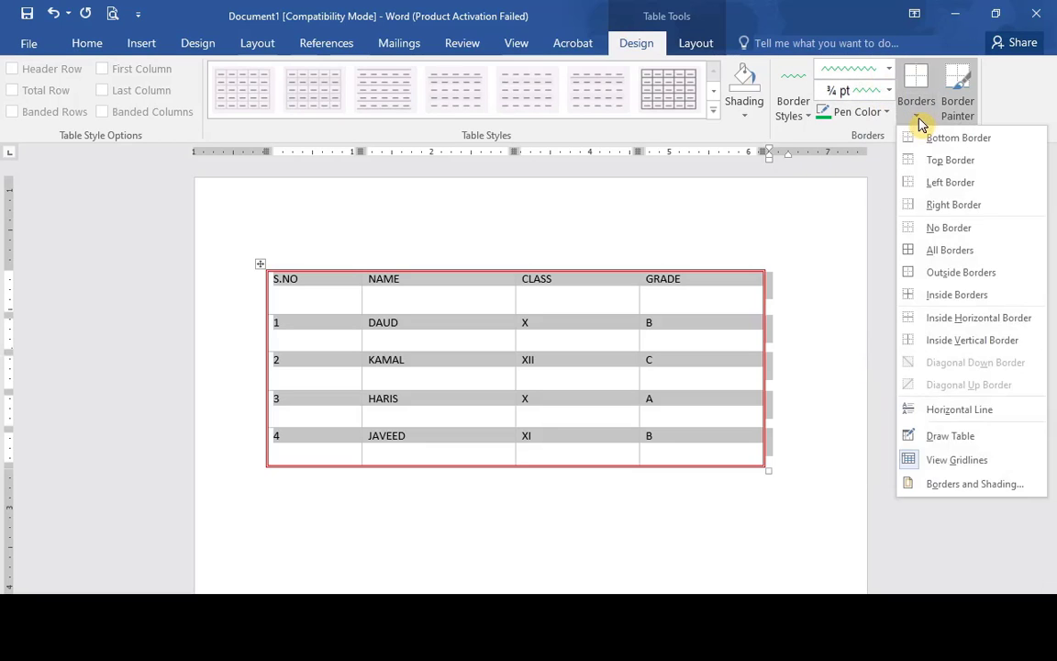
click(962, 321)
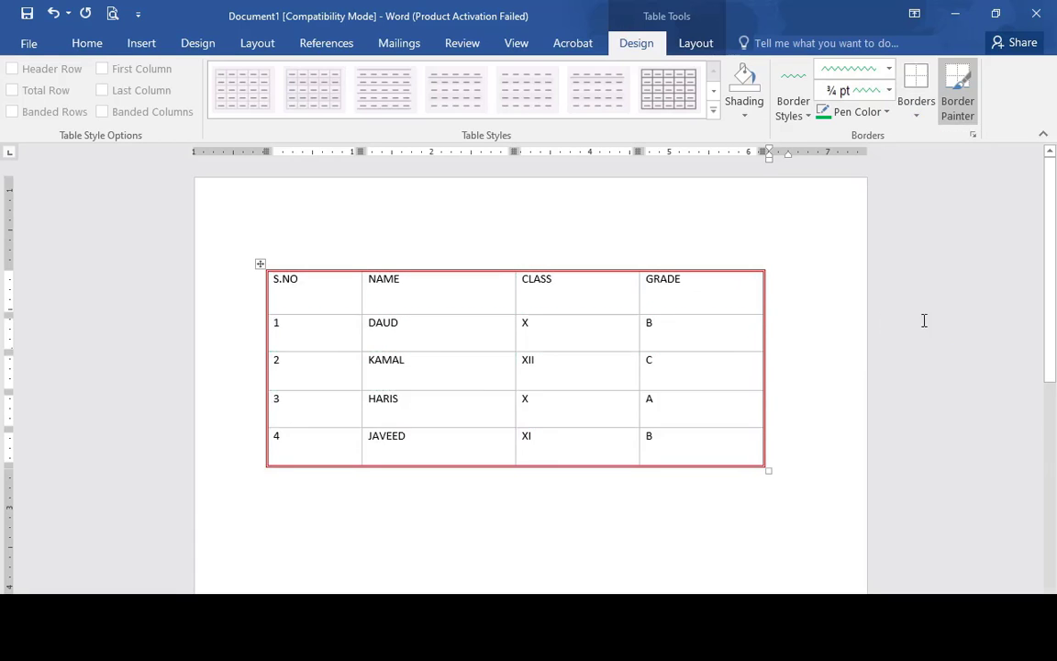
click(593, 341)
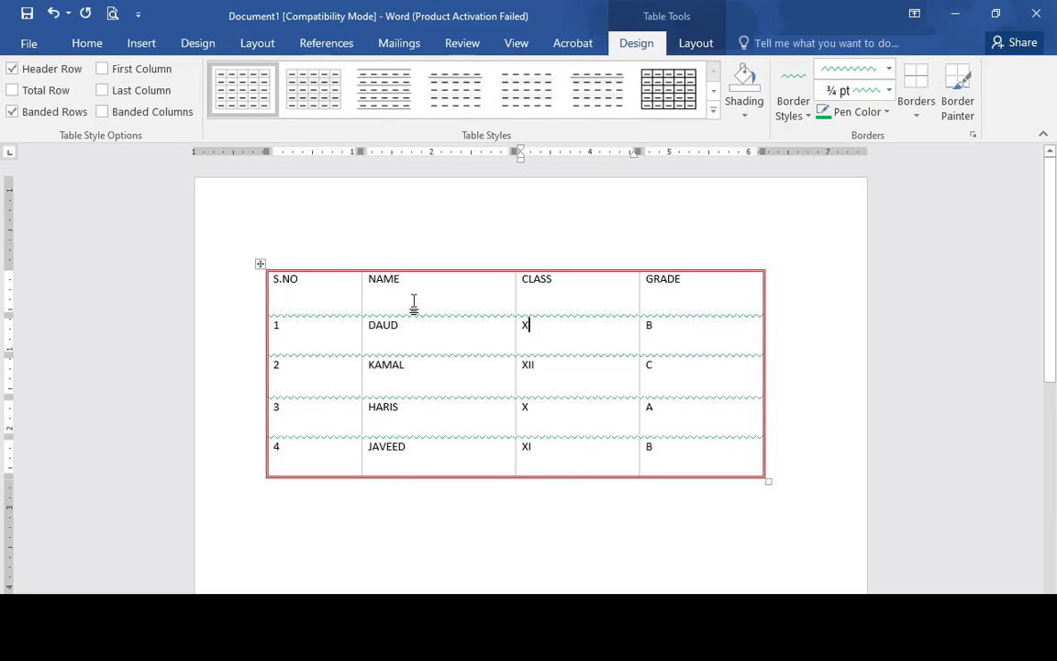
- Apply light blue 3 pt diagonal-striped inside vertical borders to the whole table
drag(413, 302, 699, 450)
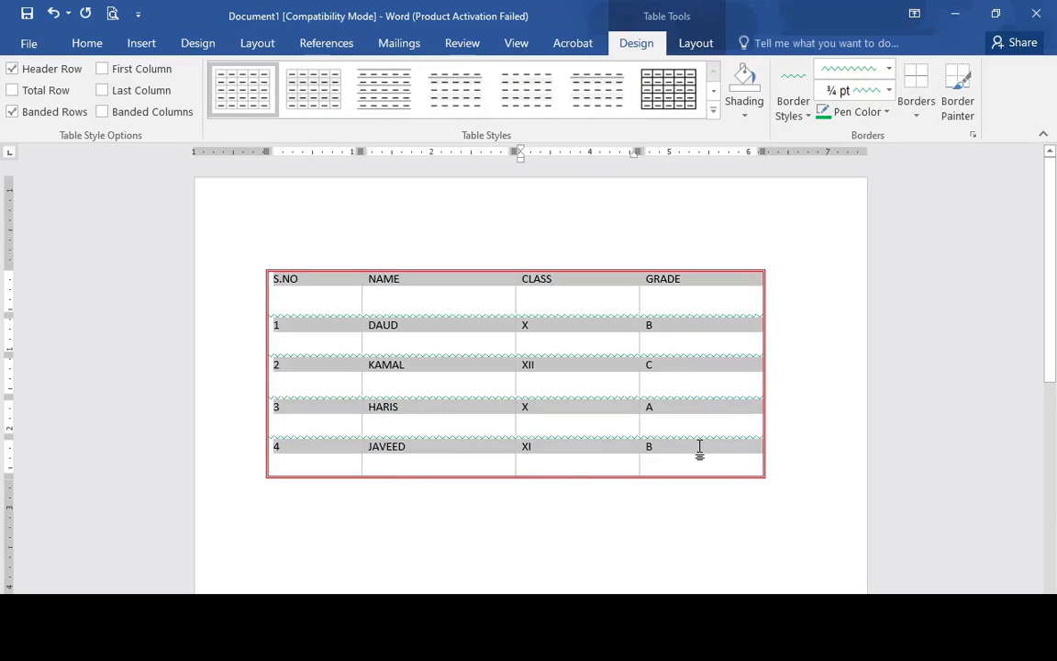
click(887, 112)
click(923, 280)
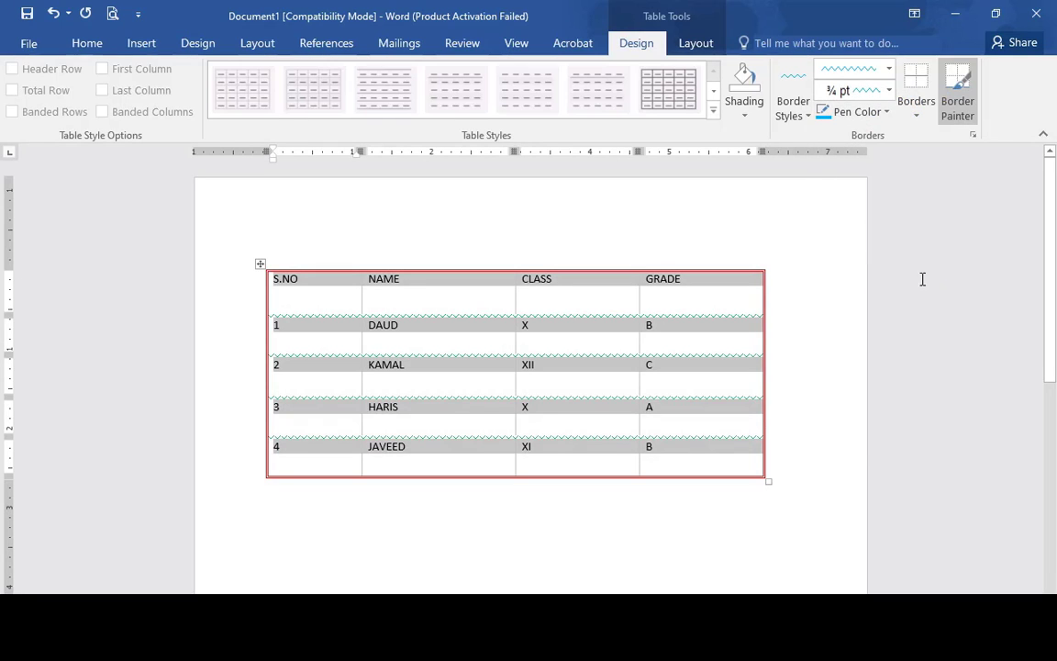
click(890, 73)
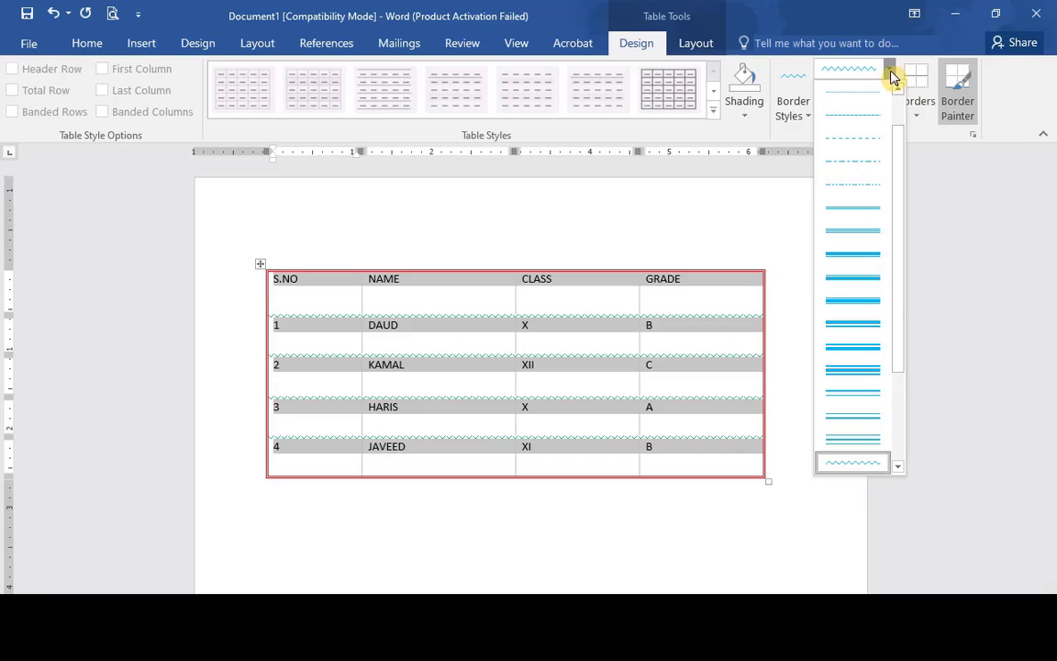
scroll(901, 367, down, 5)
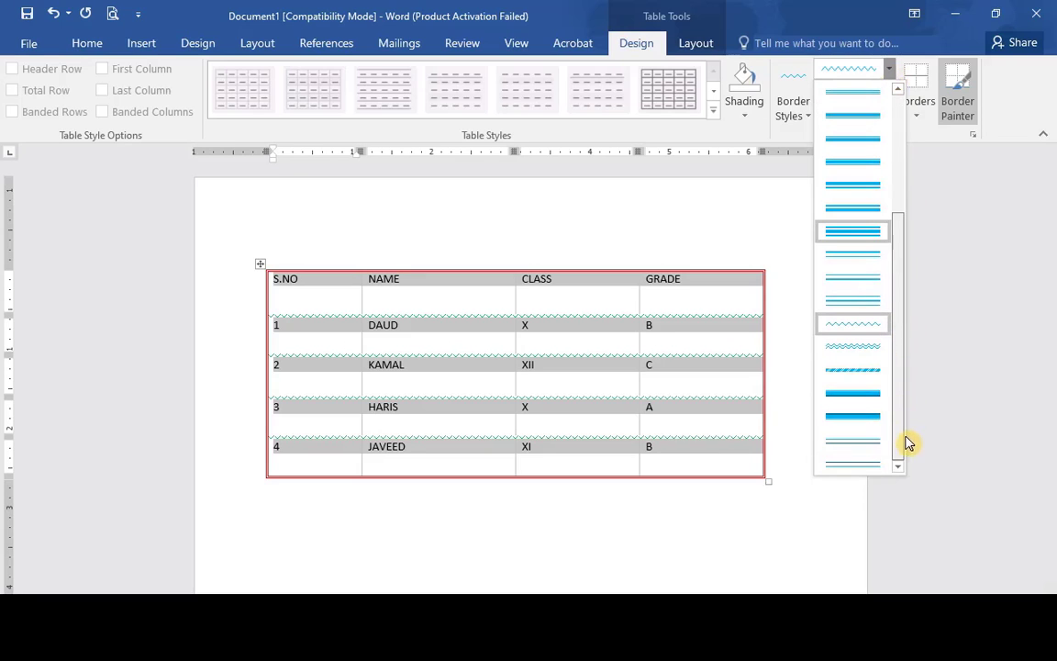
click(870, 370)
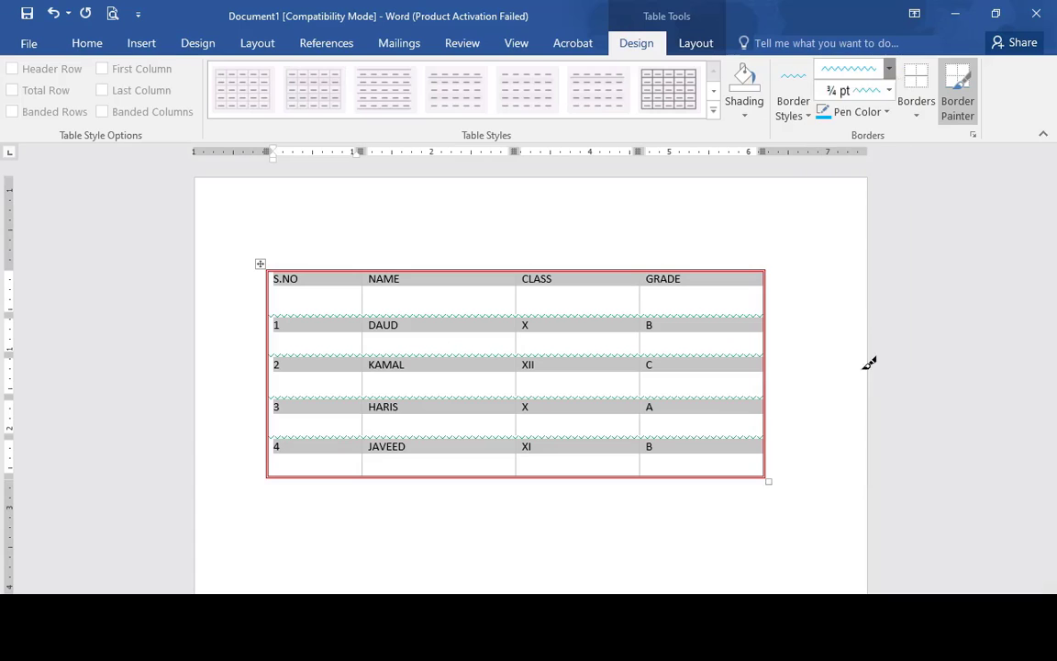
click(917, 121)
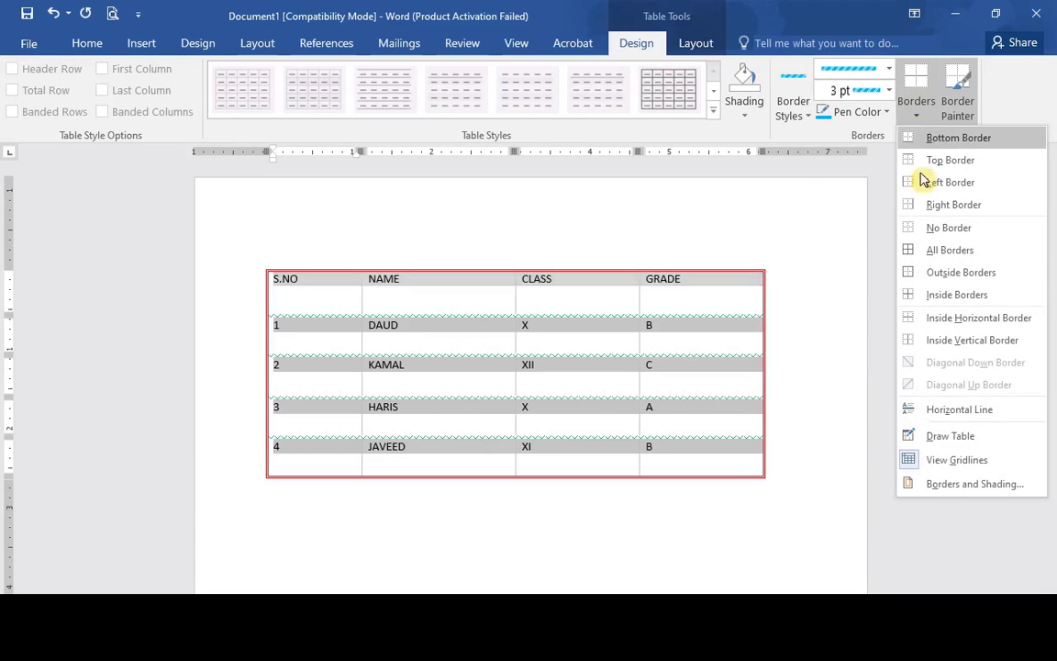
click(1006, 349)
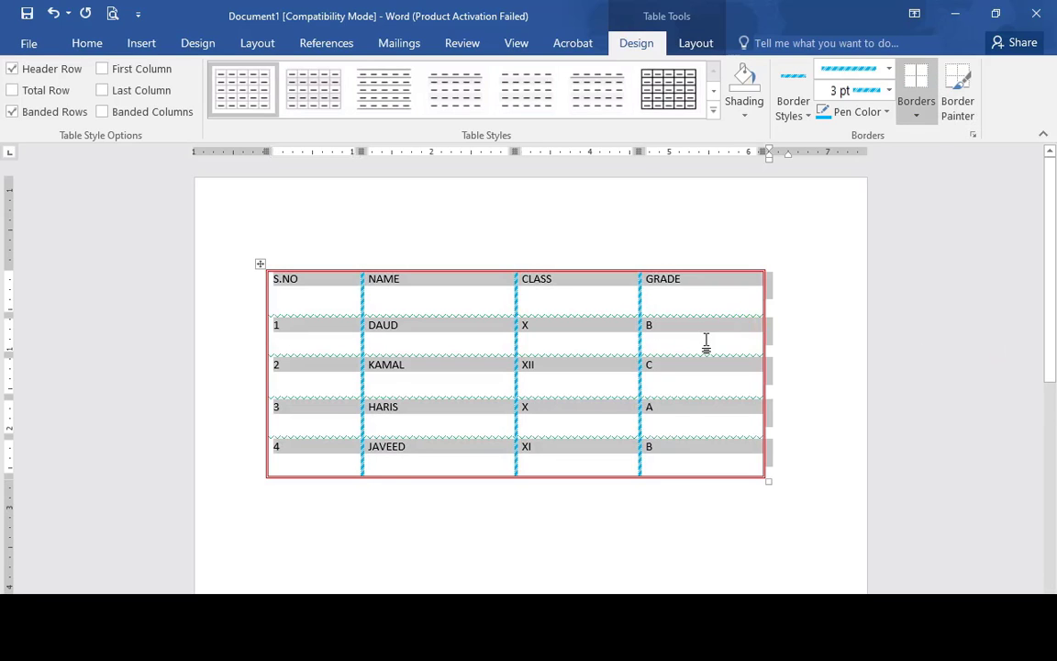
click(713, 339)
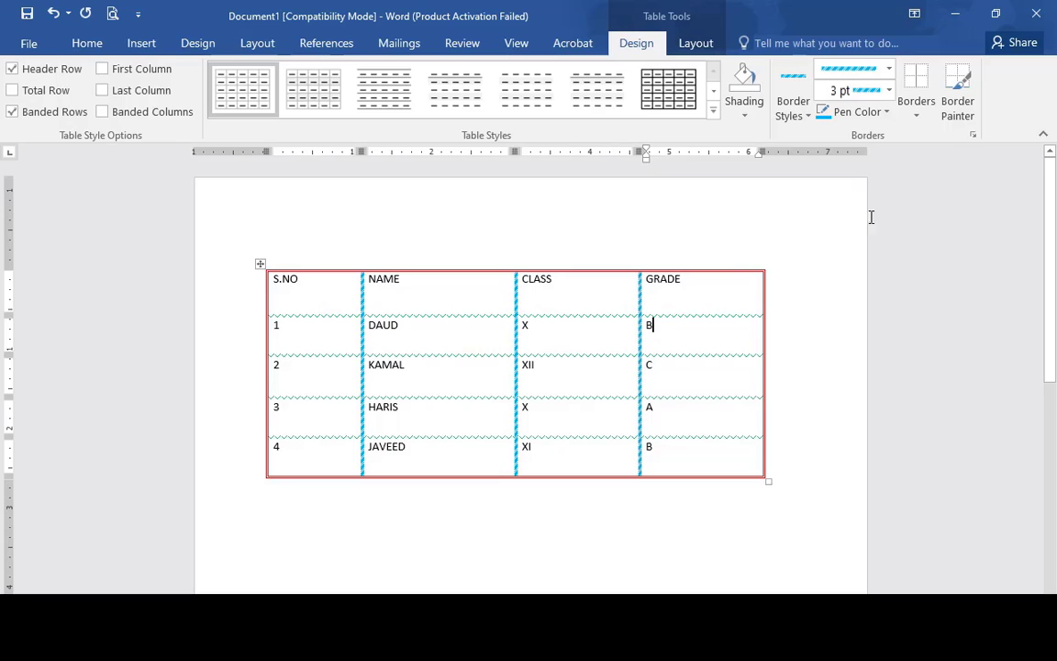
- Try the Border Painter with the blue striped line below the header row and along the table's left edge, and undo both strokes
click(960, 104)
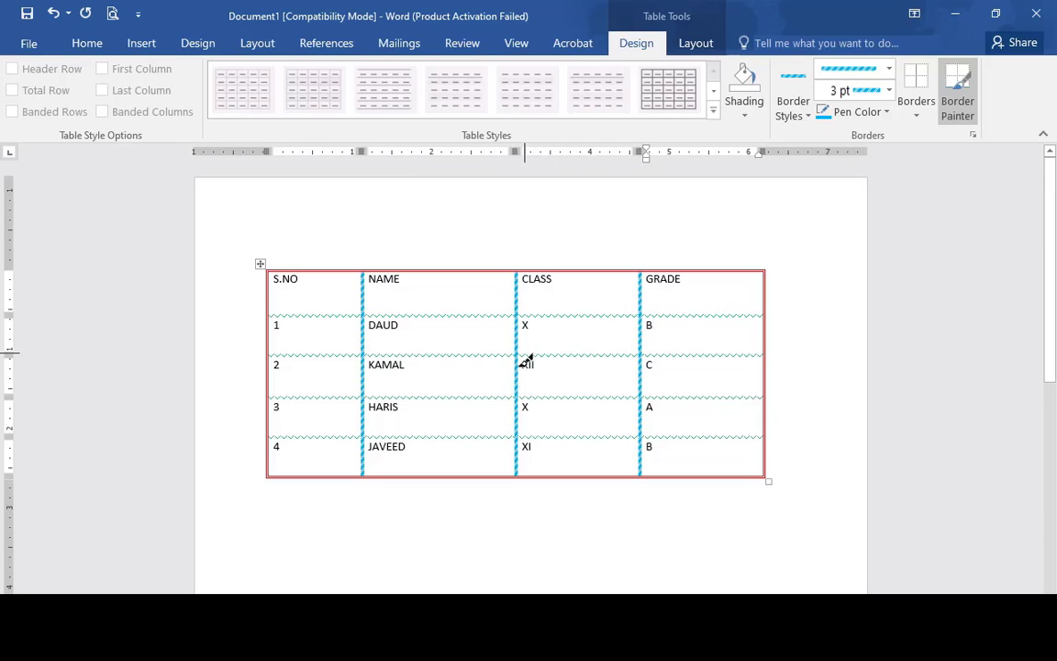
drag(372, 312, 674, 310)
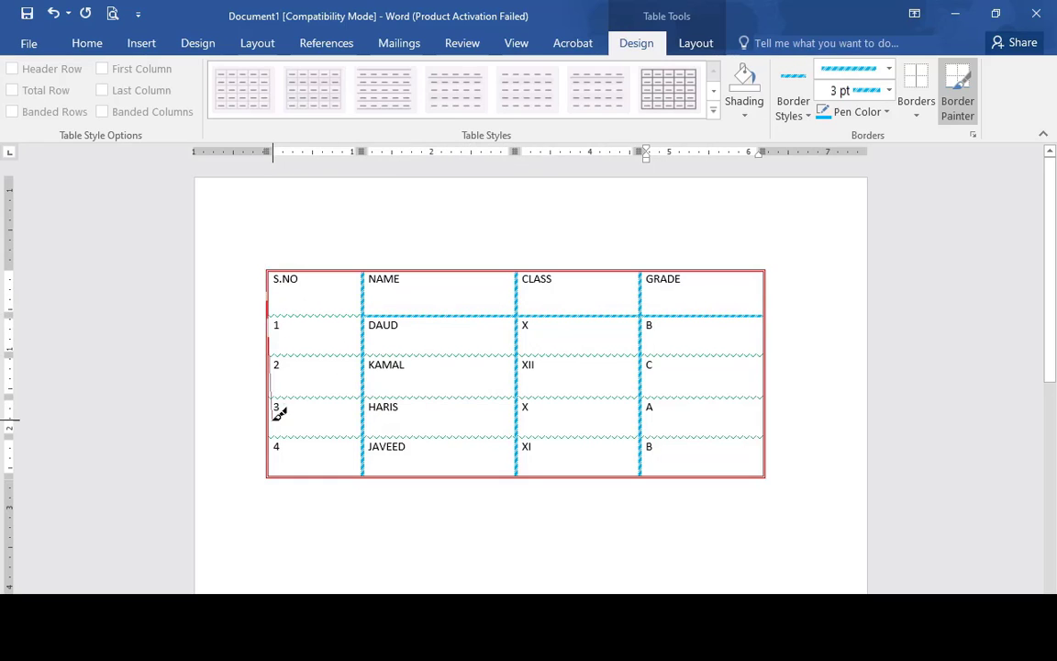
drag(269, 275, 275, 433)
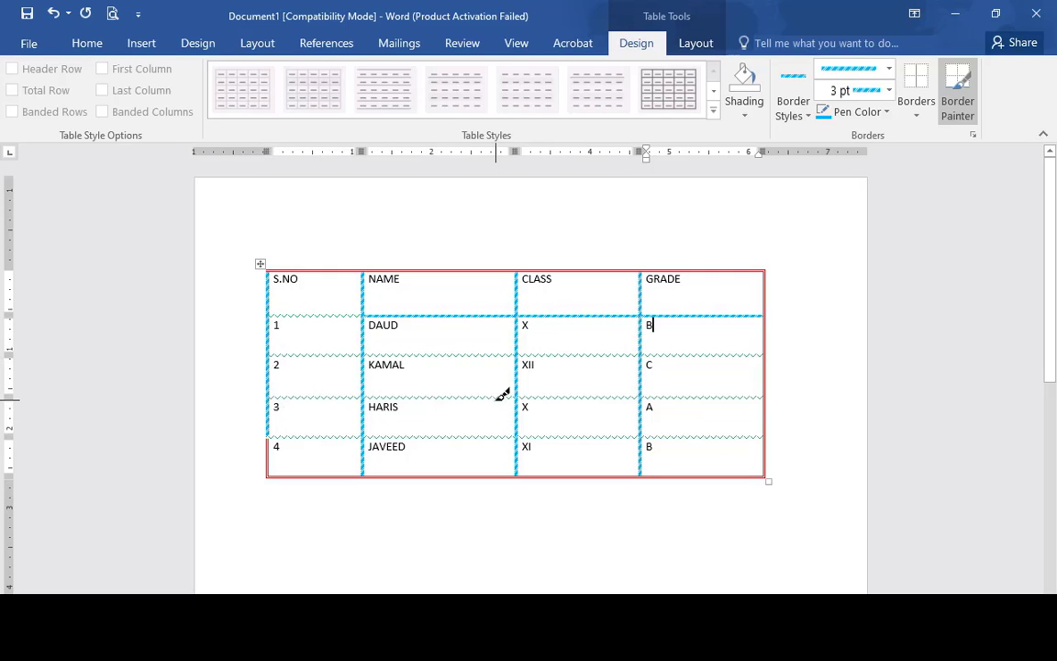
click(957, 101)
key(ctrl+z)
key(ctrl+z)
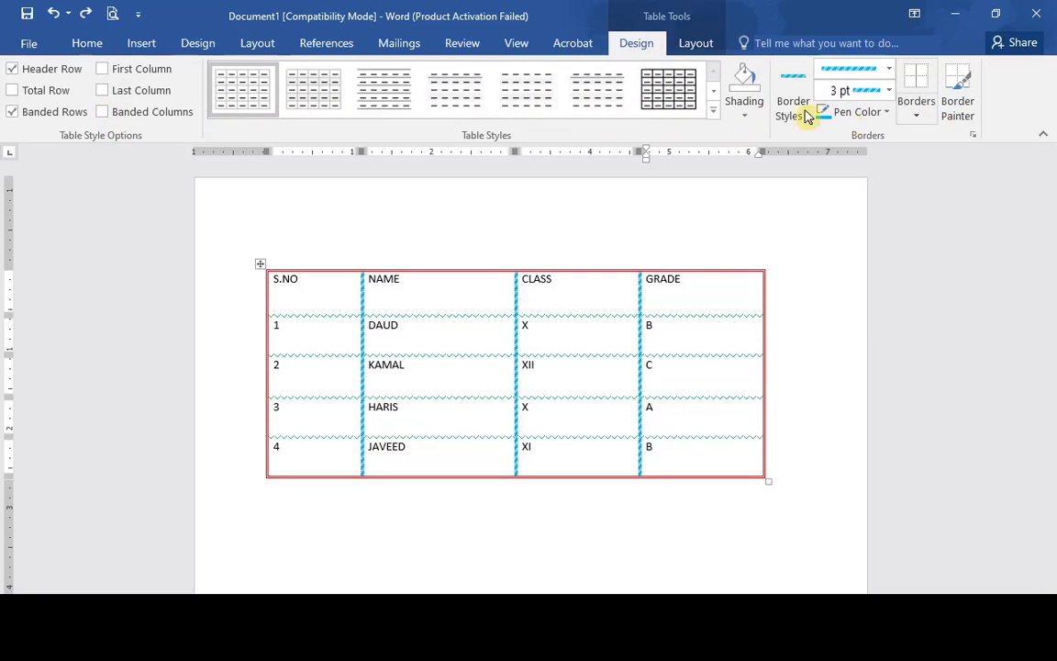
- Try top-center, top-right and center-left alignment on all table cells, and settle on centering the text horizontally and vertically
click(685, 46)
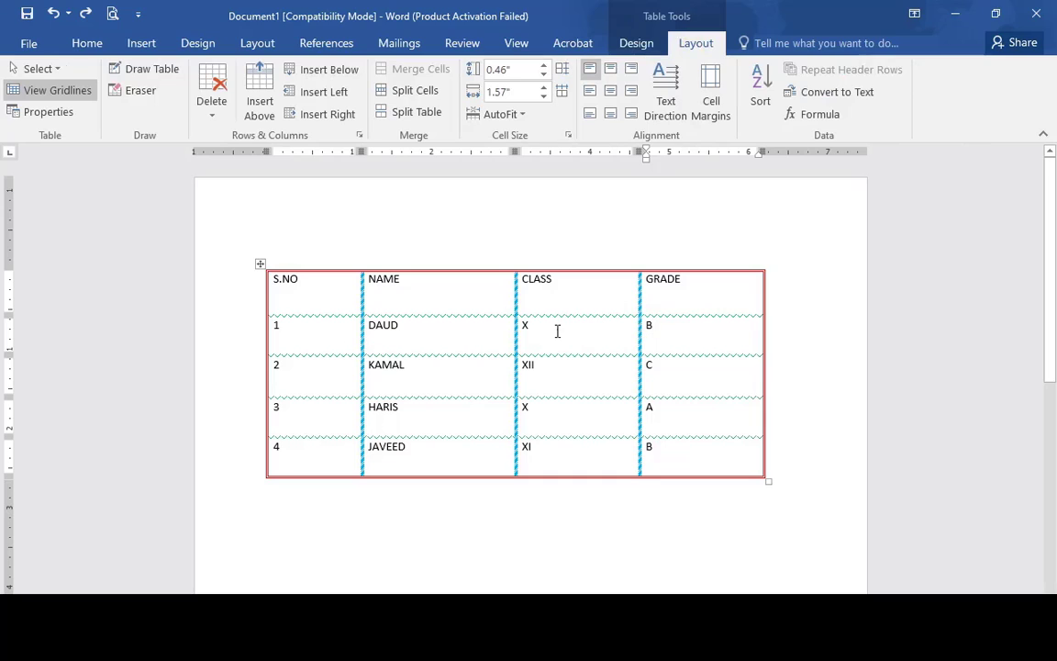
click(556, 333)
click(321, 290)
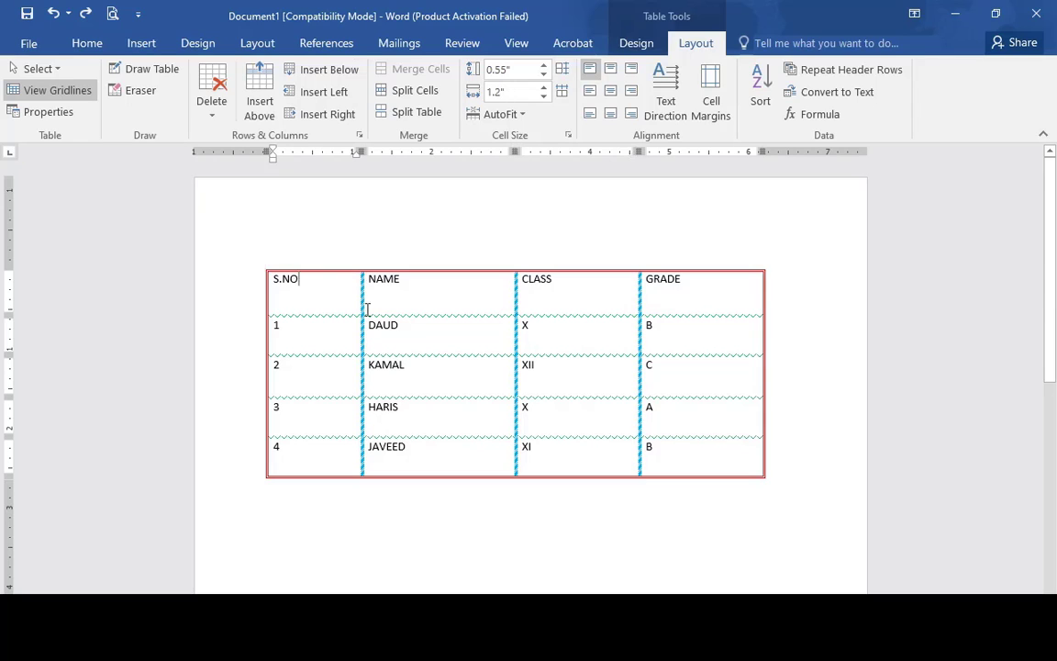
drag(273, 280, 701, 443)
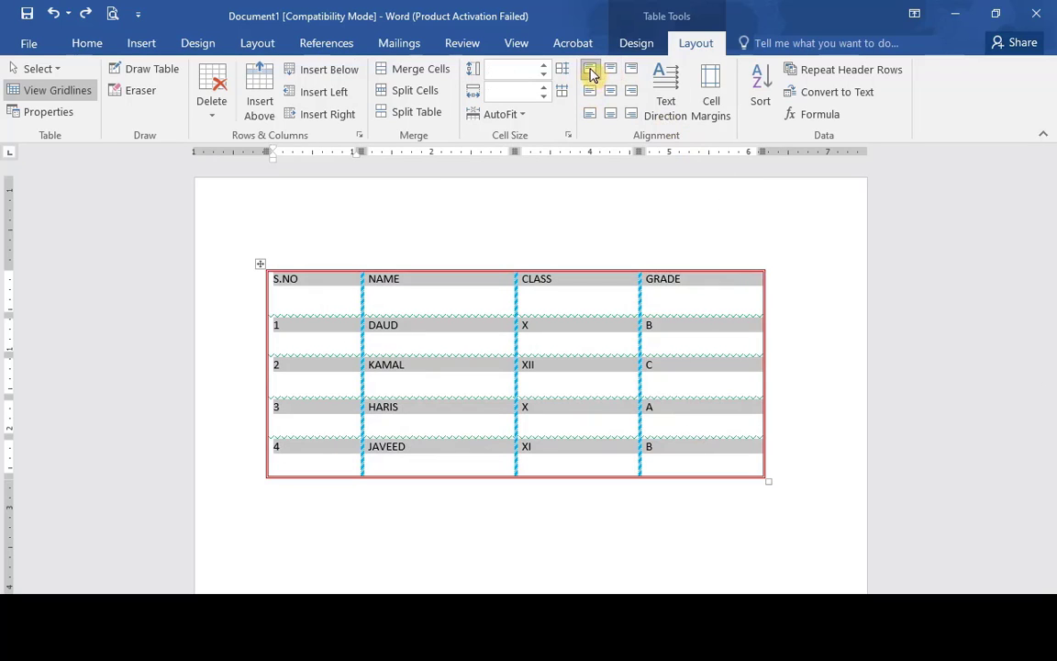
click(610, 69)
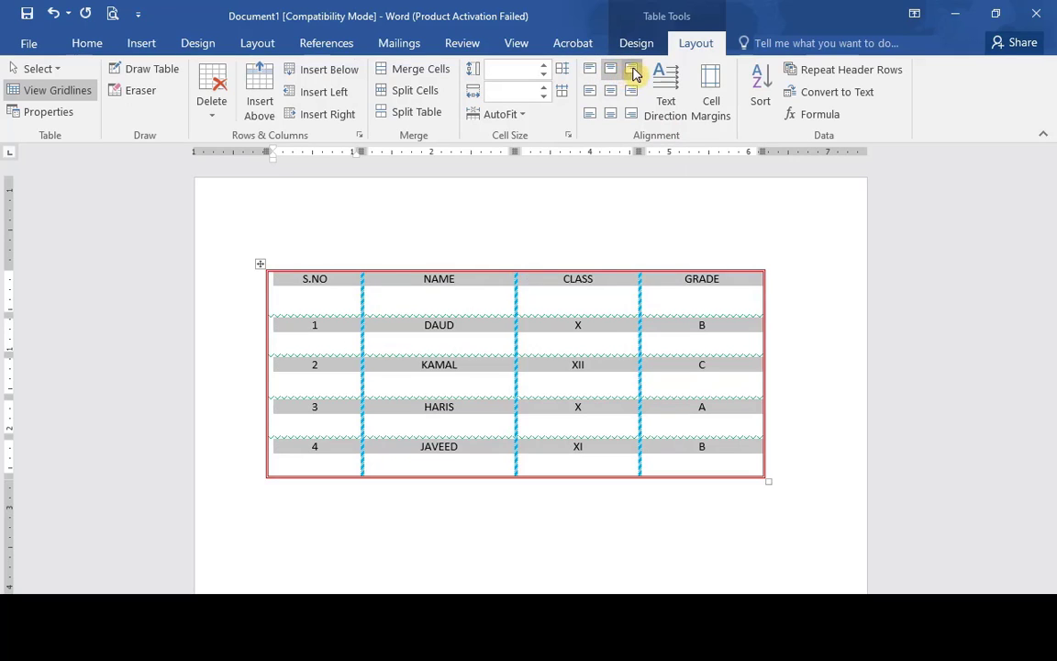
click(633, 71)
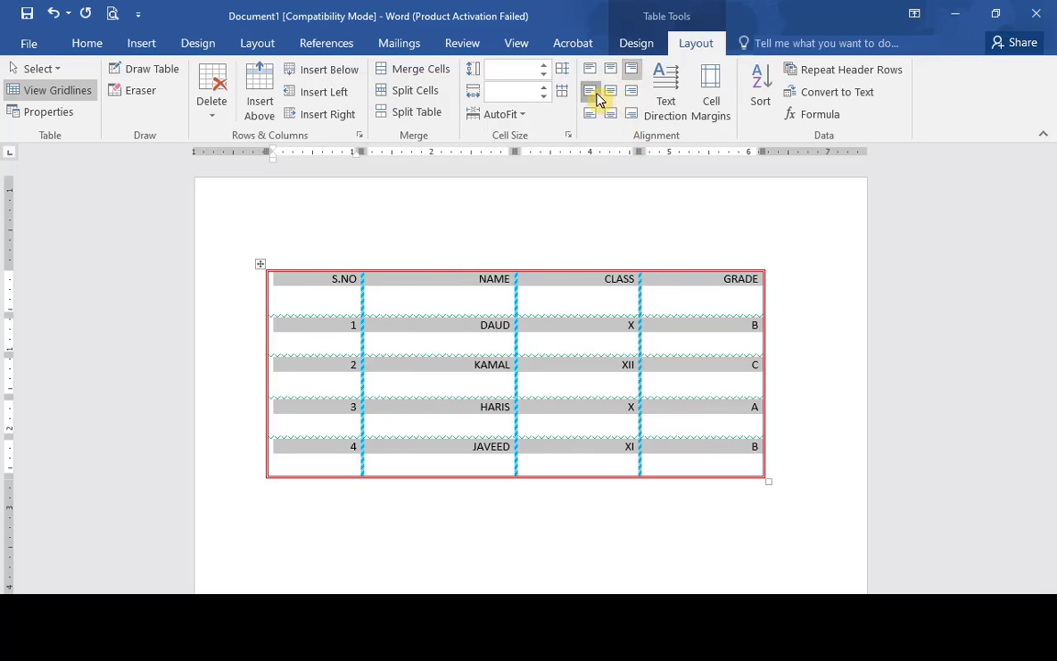
click(594, 92)
click(612, 92)
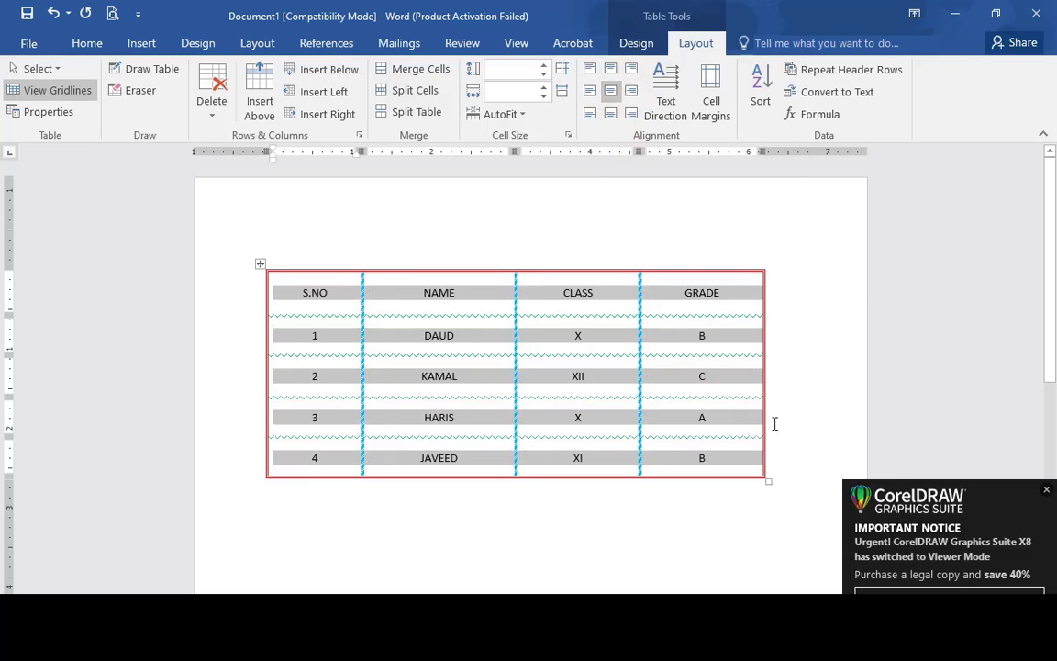
click(1047, 489)
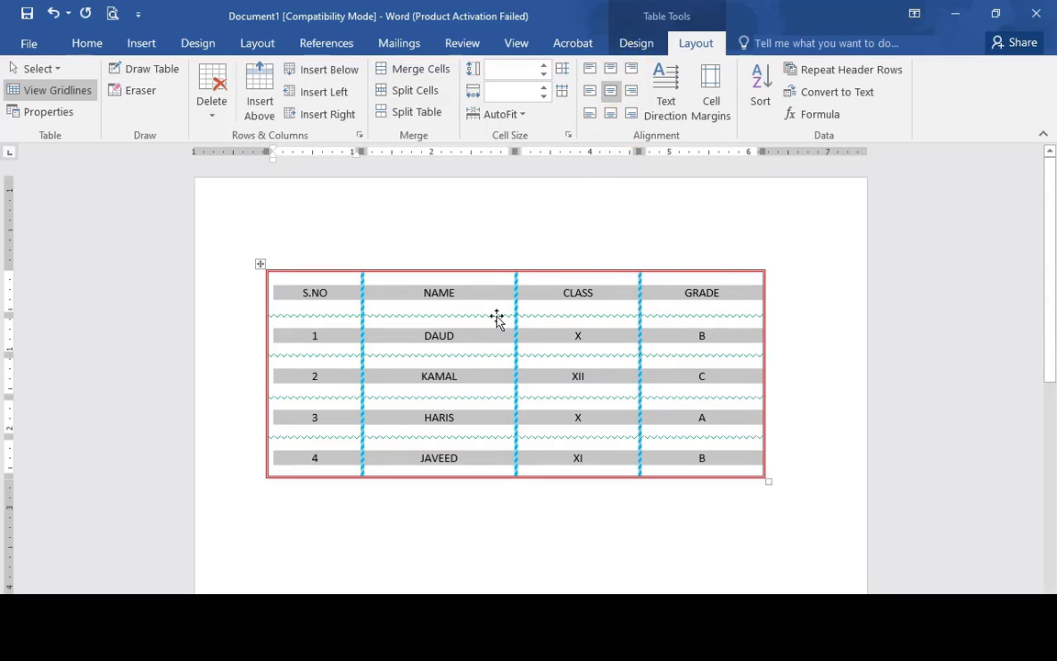
- Insert an empty row above the table's header row
click(406, 302)
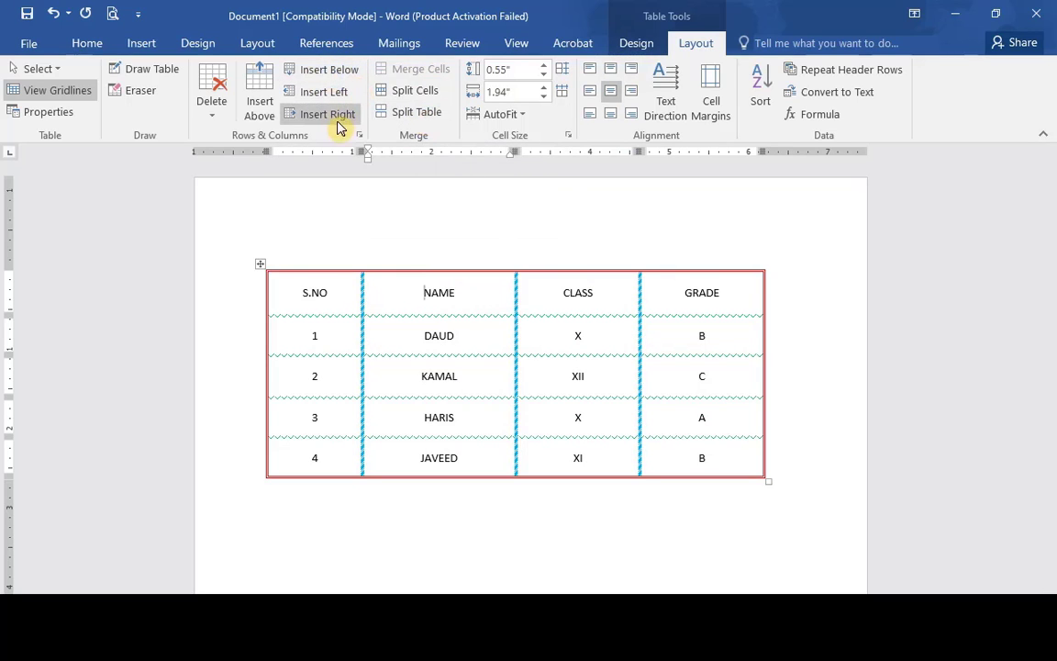
click(335, 299)
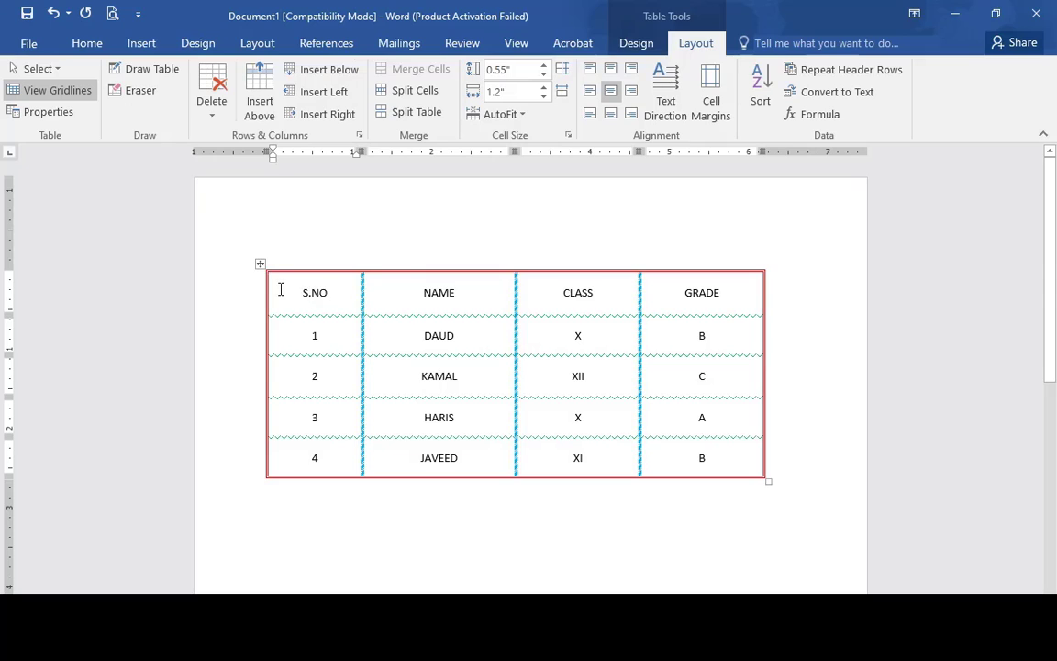
drag(350, 290, 668, 307)
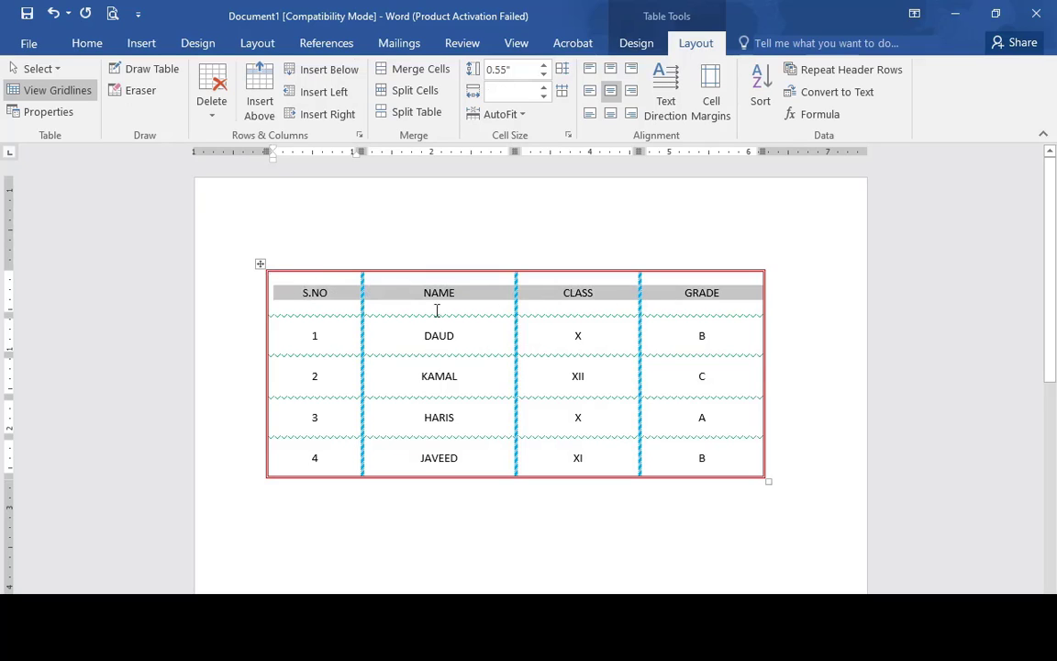
click(340, 302)
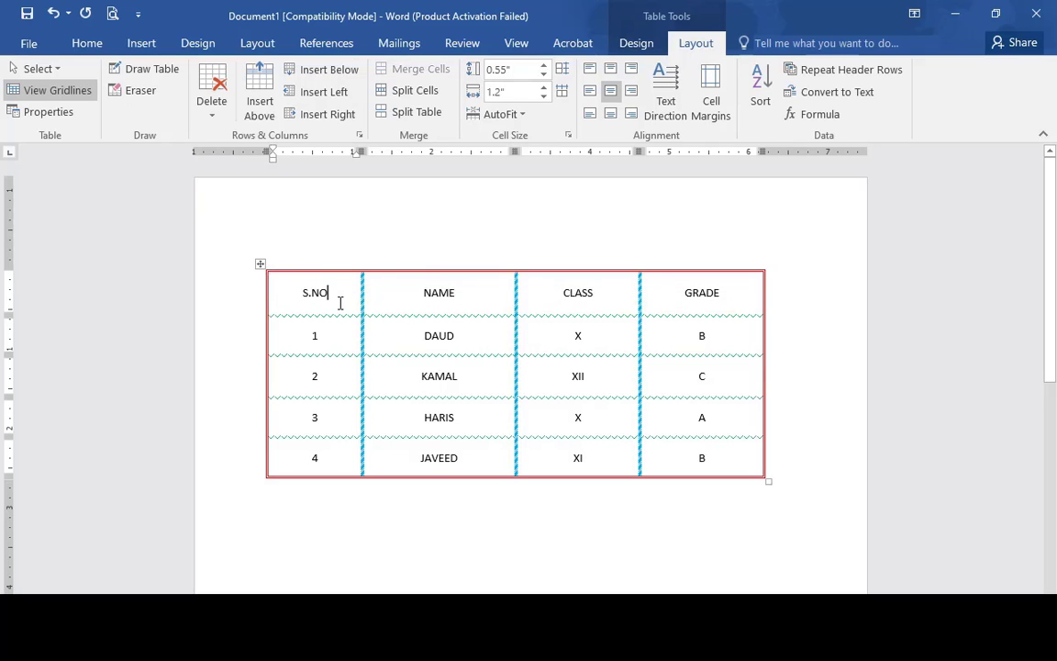
click(259, 101)
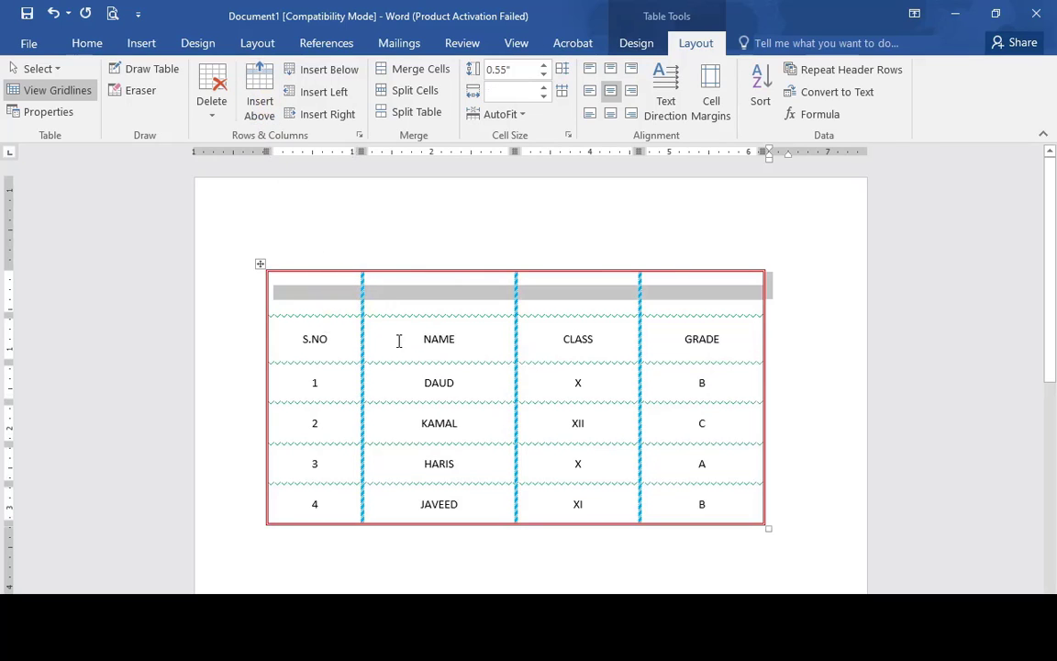
drag(328, 341, 578, 337)
click(579, 340)
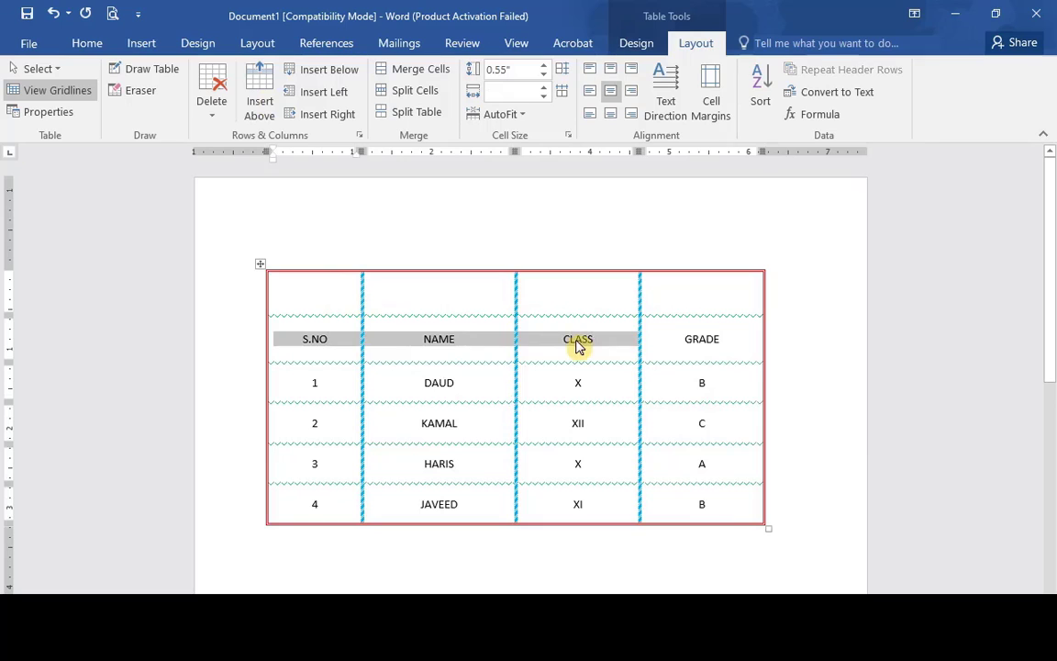
key(ctrl+a)
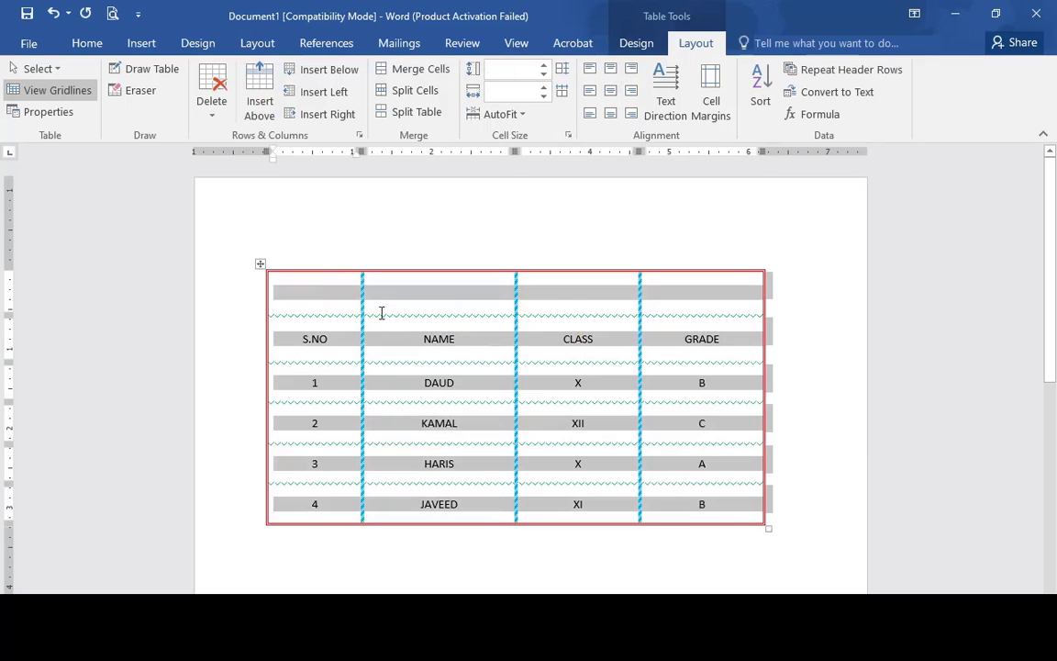
- Merge the cells of the empty top row into one and enter the title CLASS SHEET in it
click(338, 304)
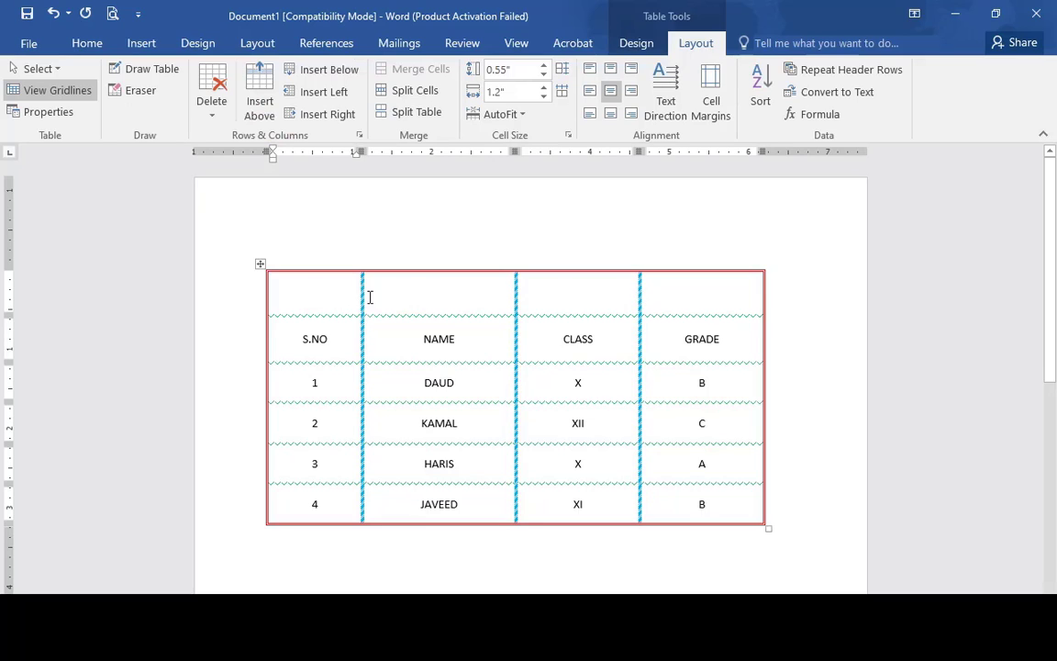
drag(335, 291, 681, 294)
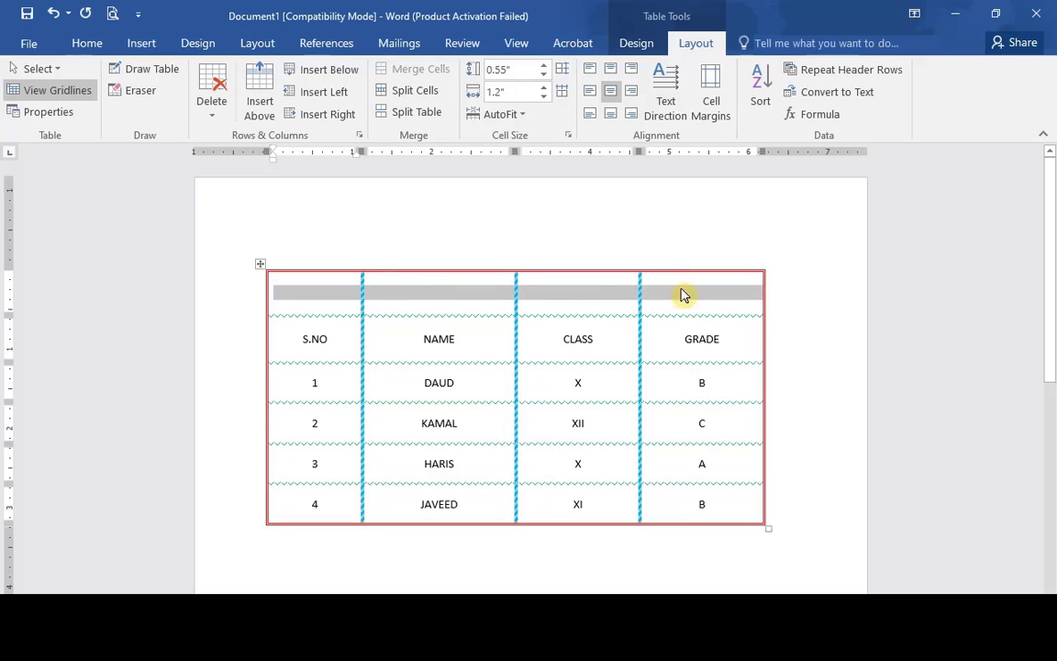
click(404, 68)
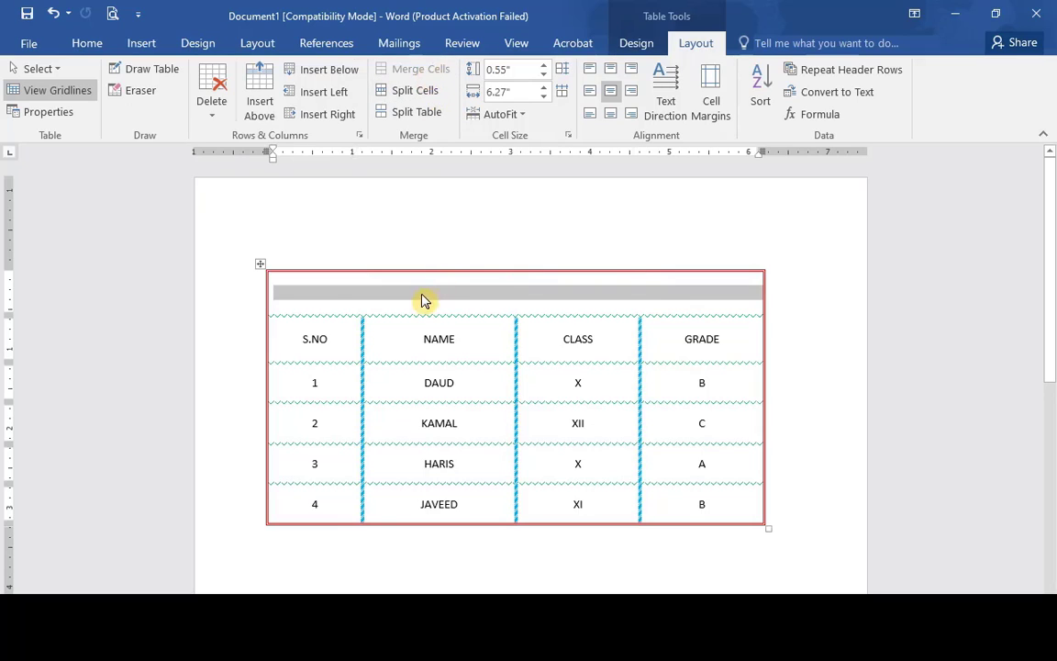
click(359, 292)
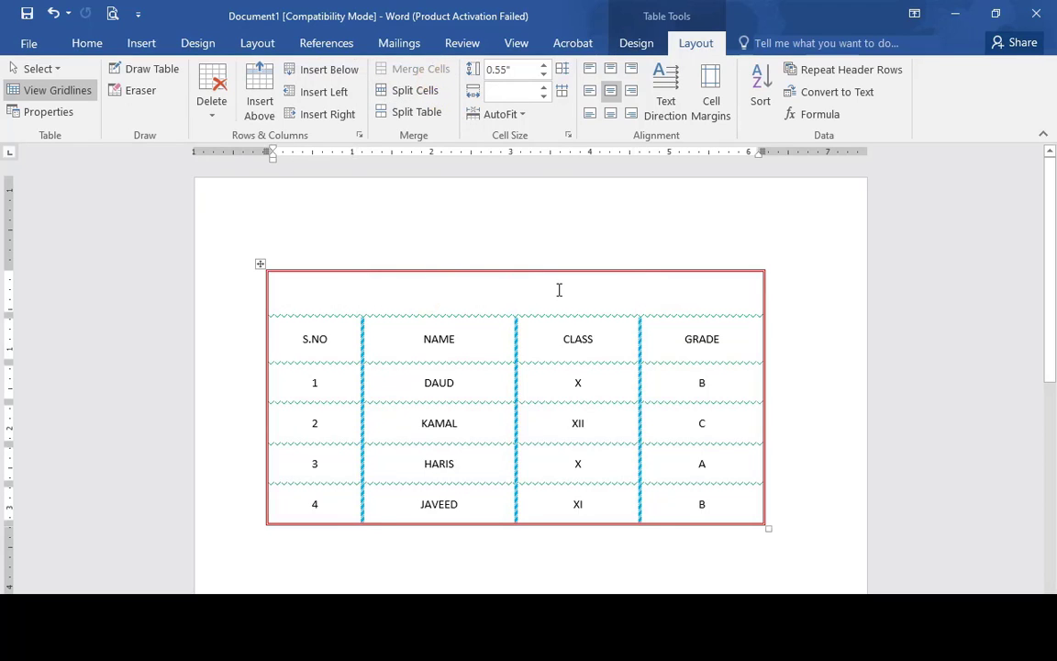
text(CL)
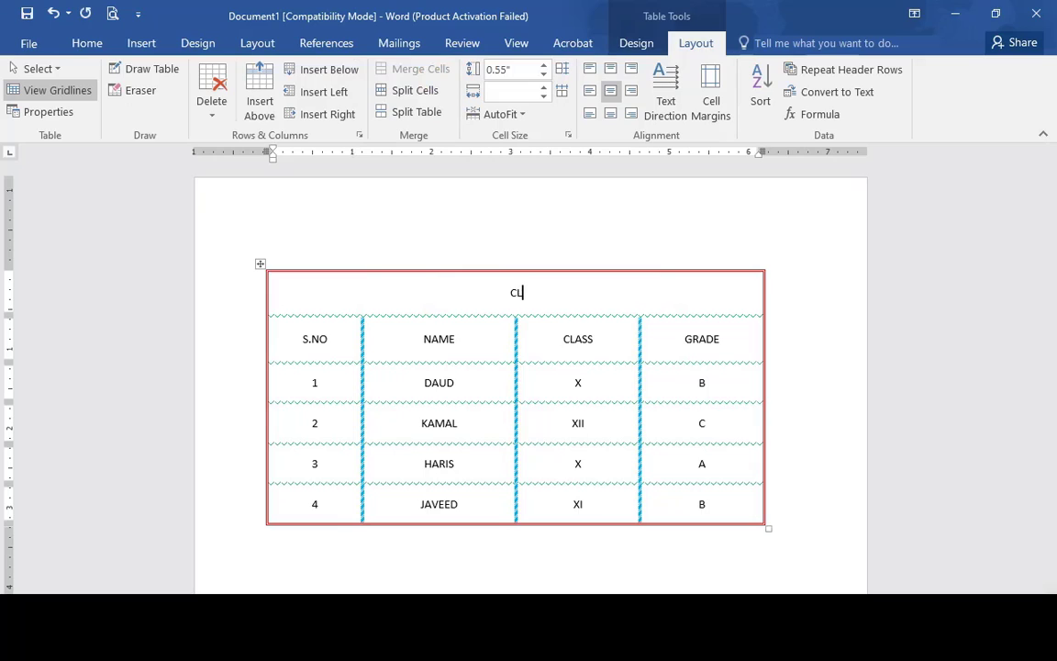
text(ASS SHEET)
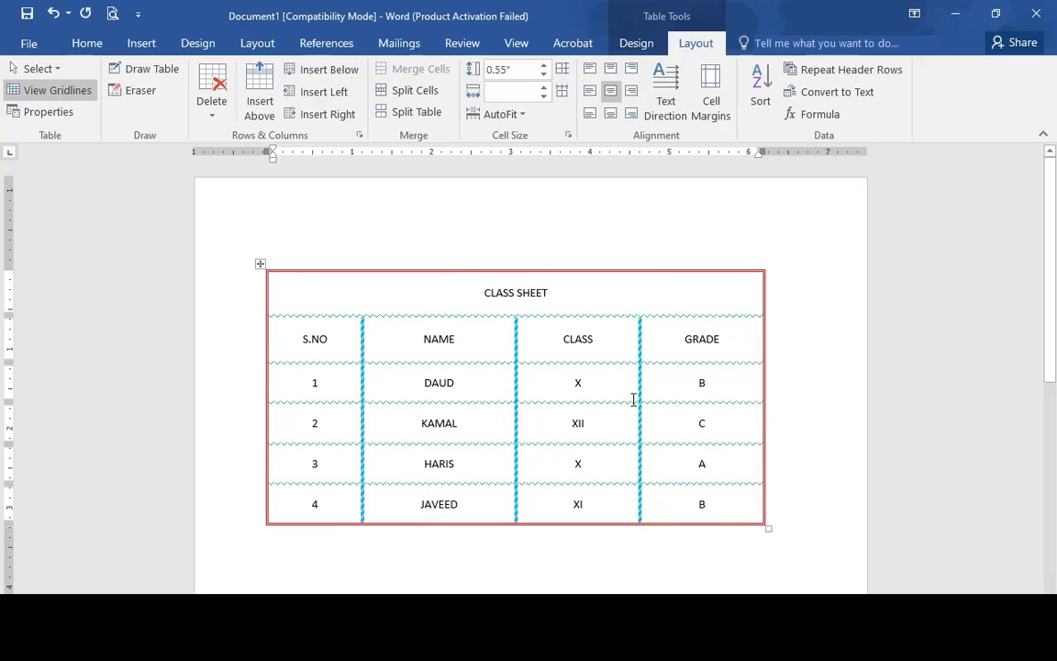
- Increase the font size of the CLASS SHEET title to 14
click(445, 293)
drag(463, 293, 557, 293)
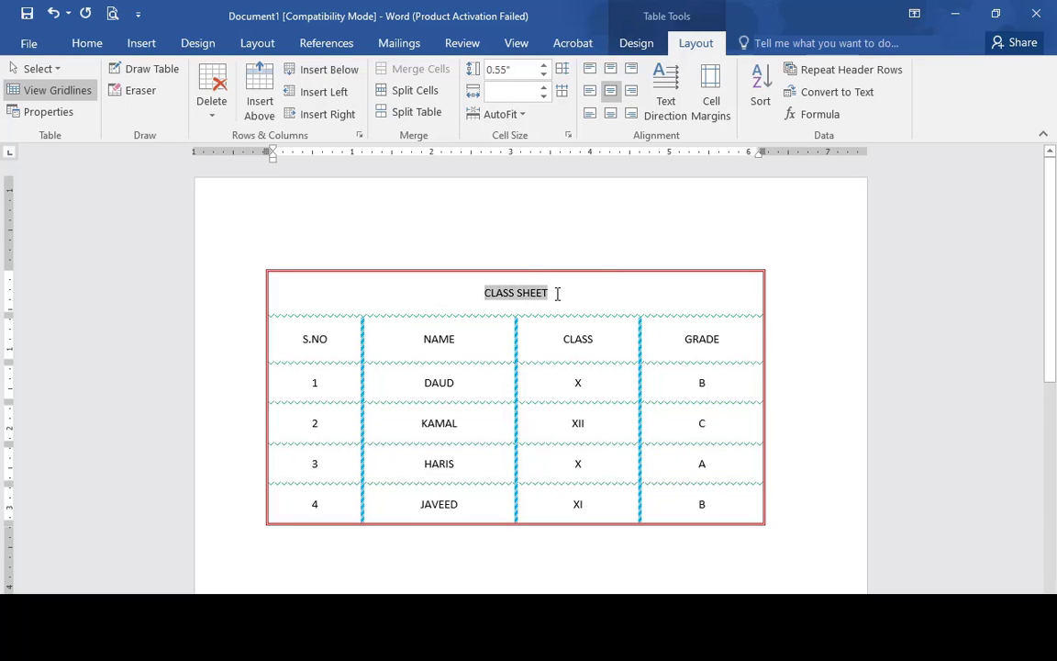
click(97, 46)
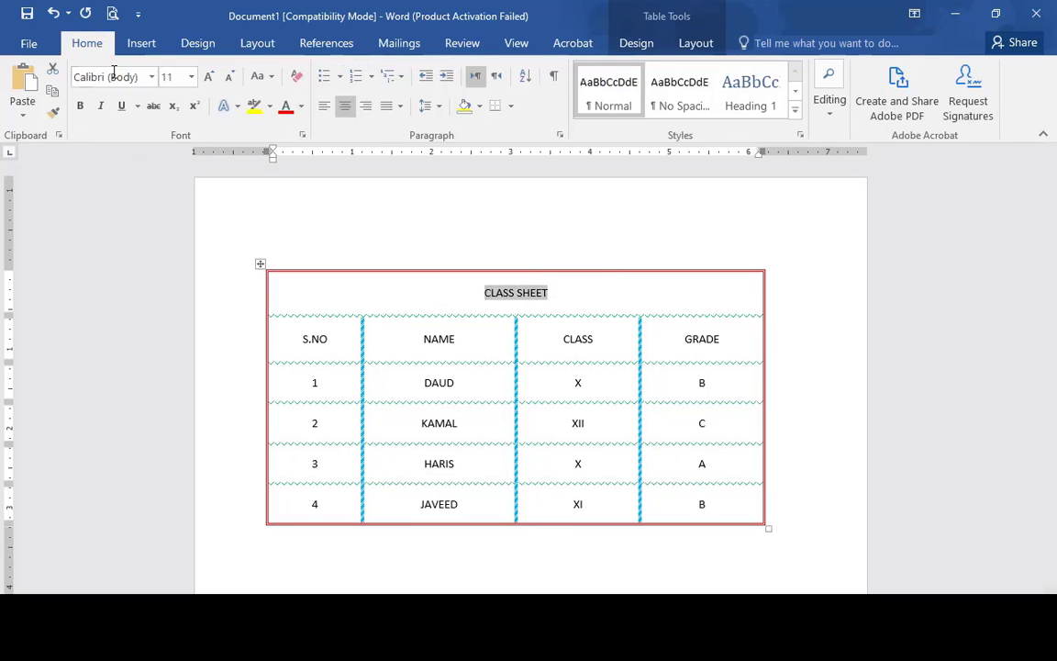
click(210, 83)
click(210, 83)
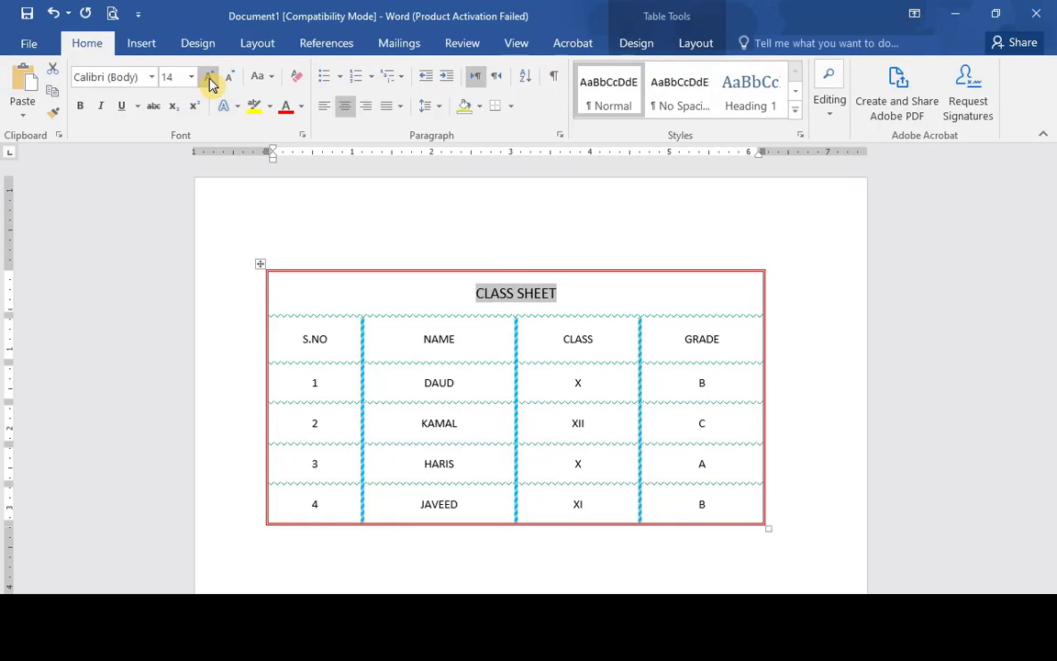
- Increase the font size of the CLASS SHEET title to 28
click(211, 83)
click(210, 84)
click(210, 83)
click(210, 84)
click(210, 83)
click(210, 83)
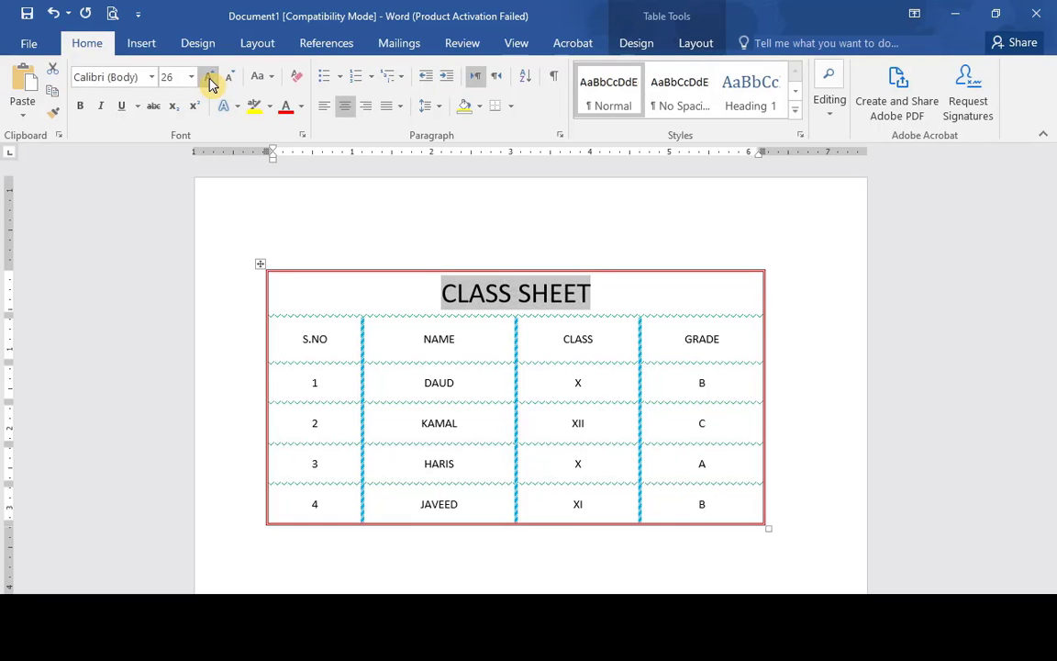
click(210, 84)
click(432, 355)
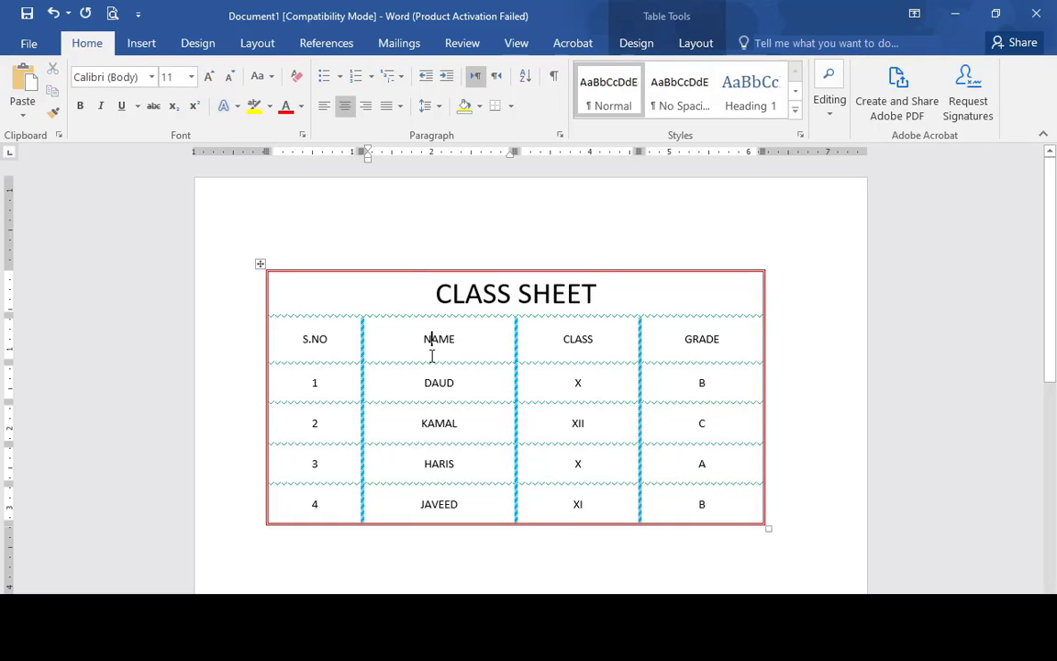
- Shade the CLASS SHEET title row with the standard orange colour
click(426, 287)
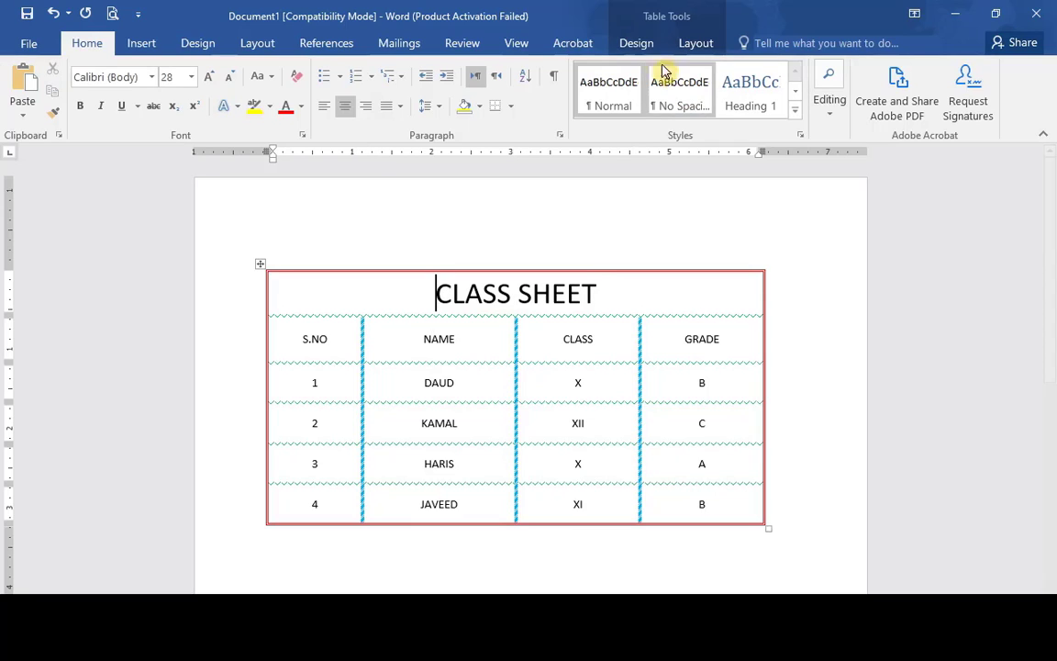
click(636, 44)
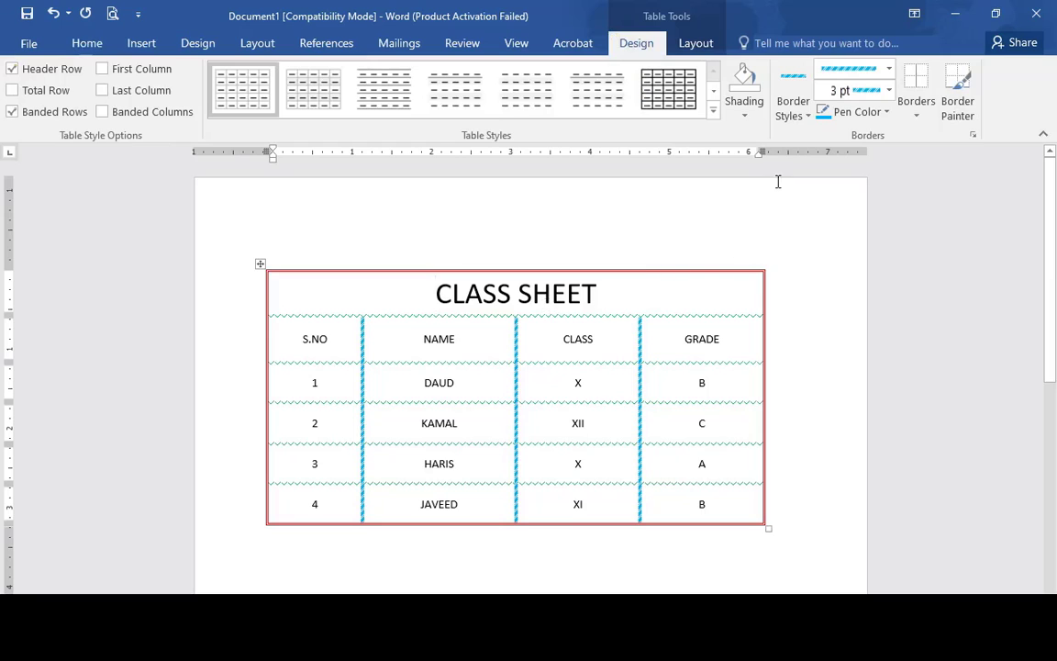
click(744, 114)
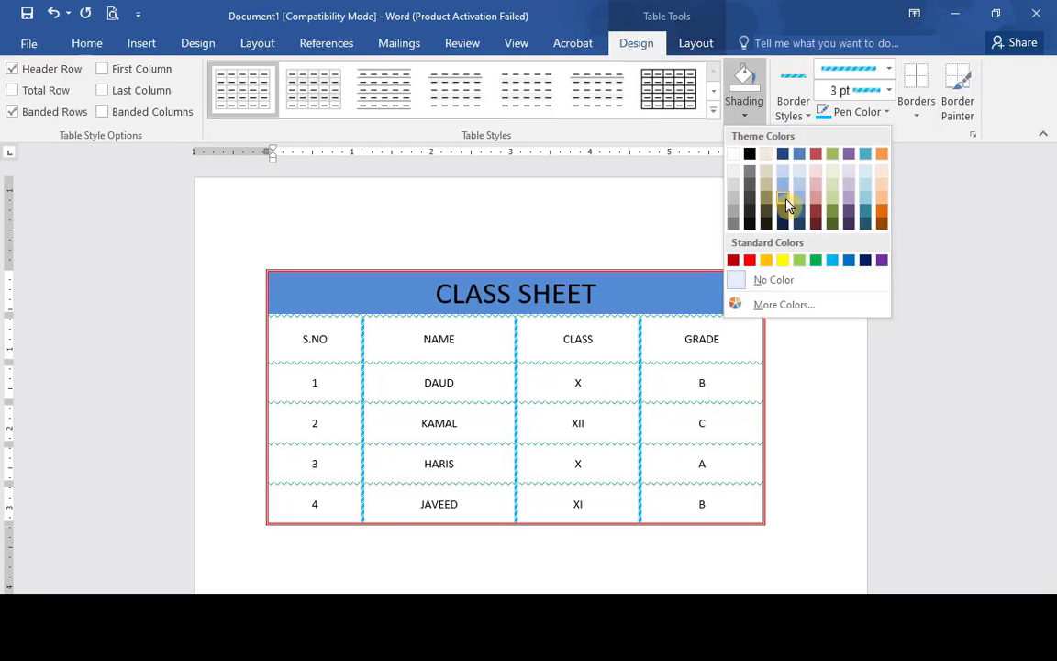
click(772, 265)
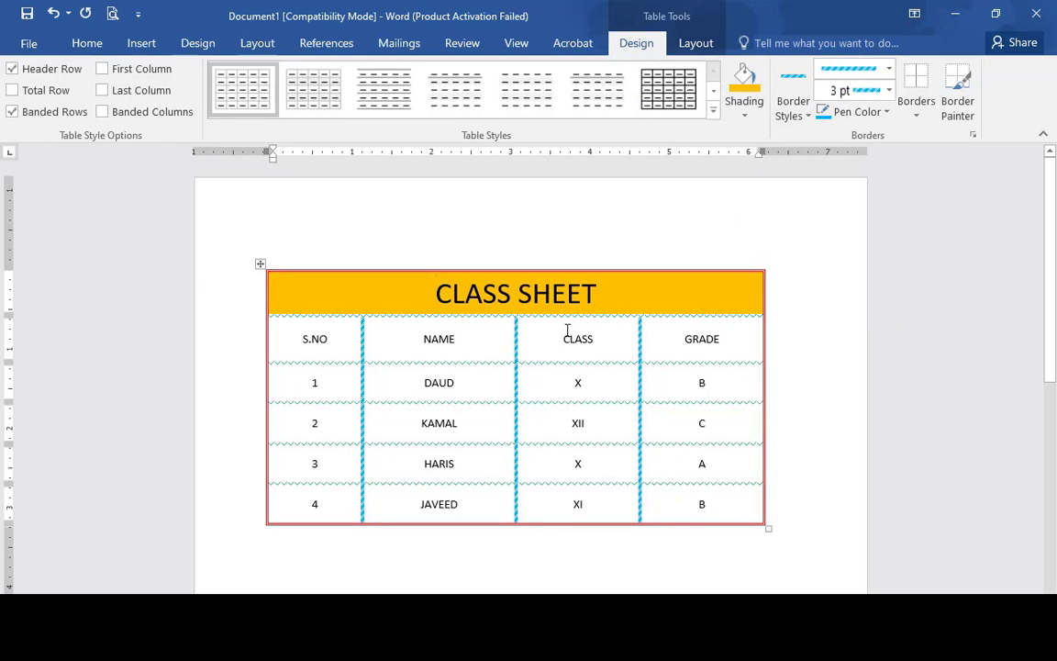
- Try inserting a column to the right of the GRADE column, and undo the insertion
click(422, 341)
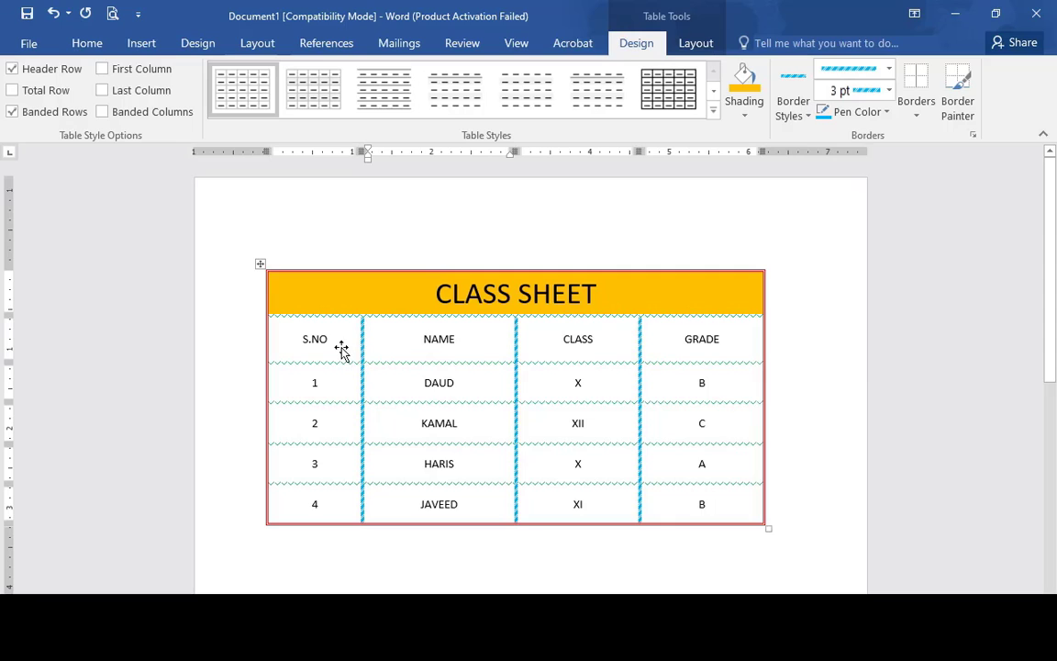
click(698, 43)
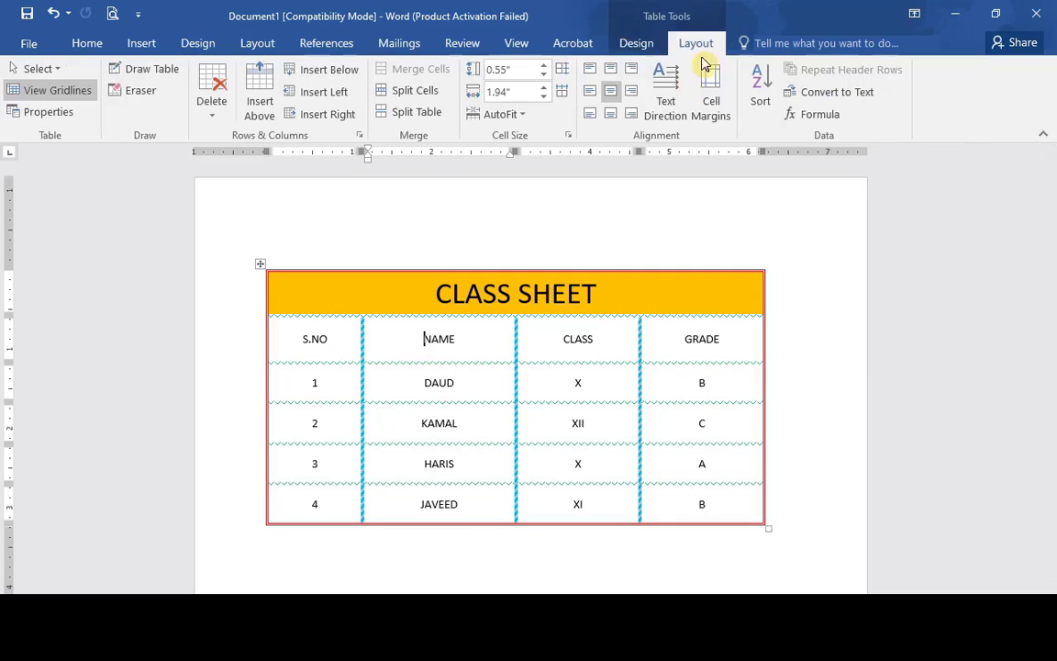
click(730, 336)
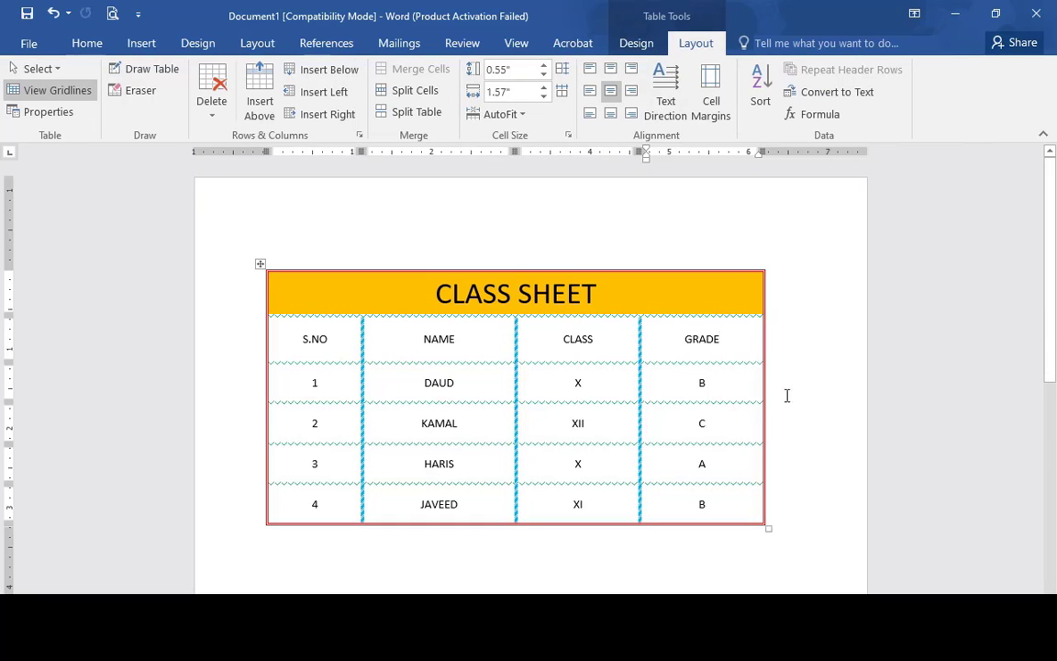
click(323, 114)
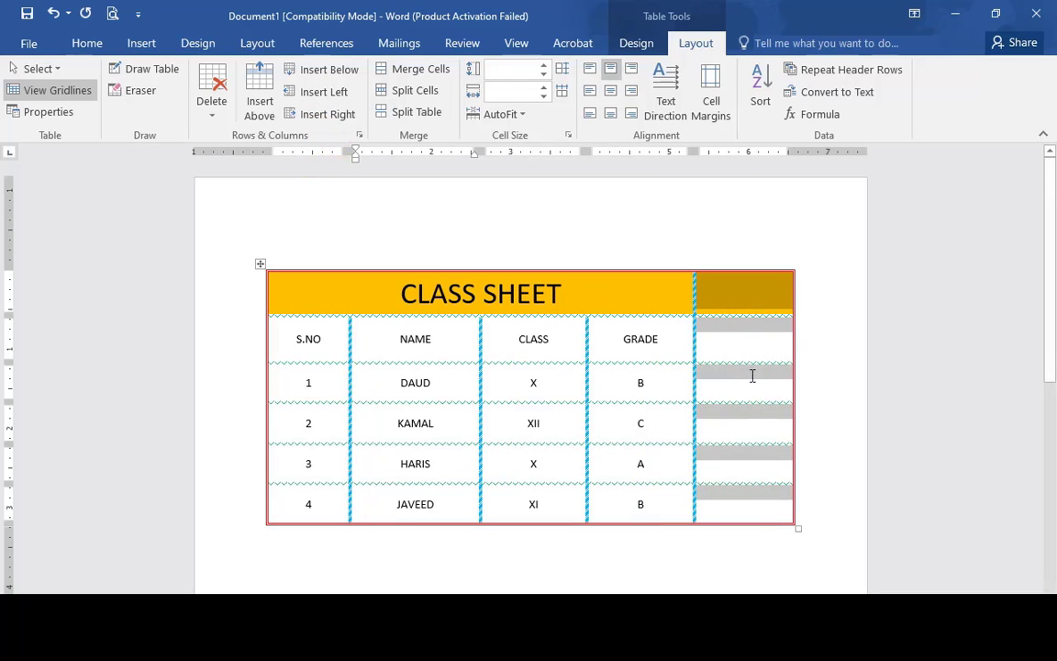
key(ctrl+z)
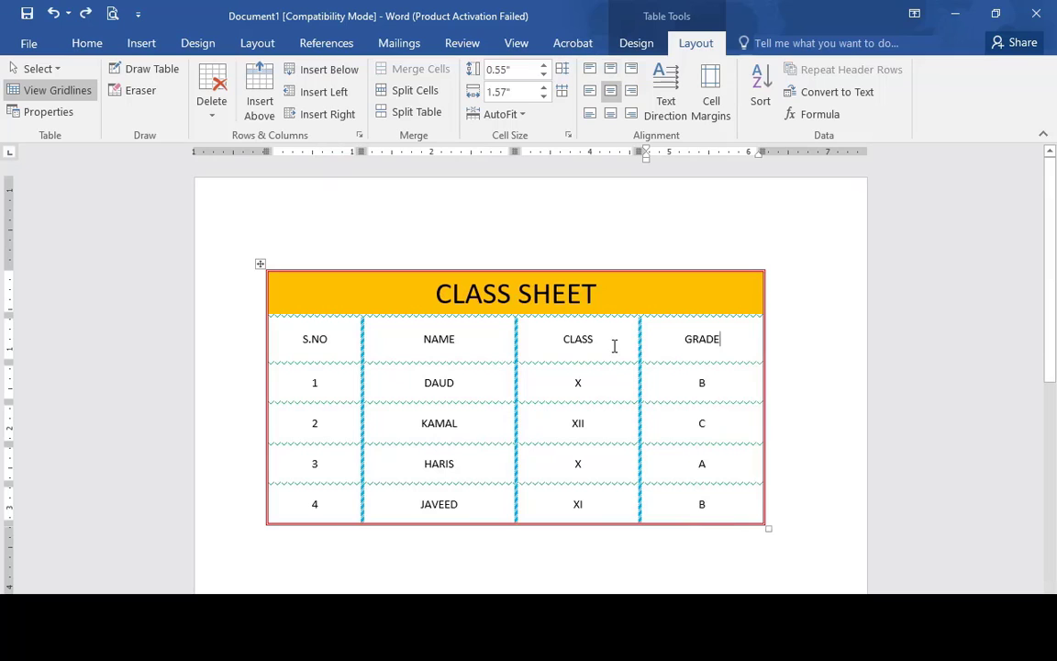
- Try inserting a column to the left of the GRADE column, and undo the insertion
click(314, 94)
click(637, 330)
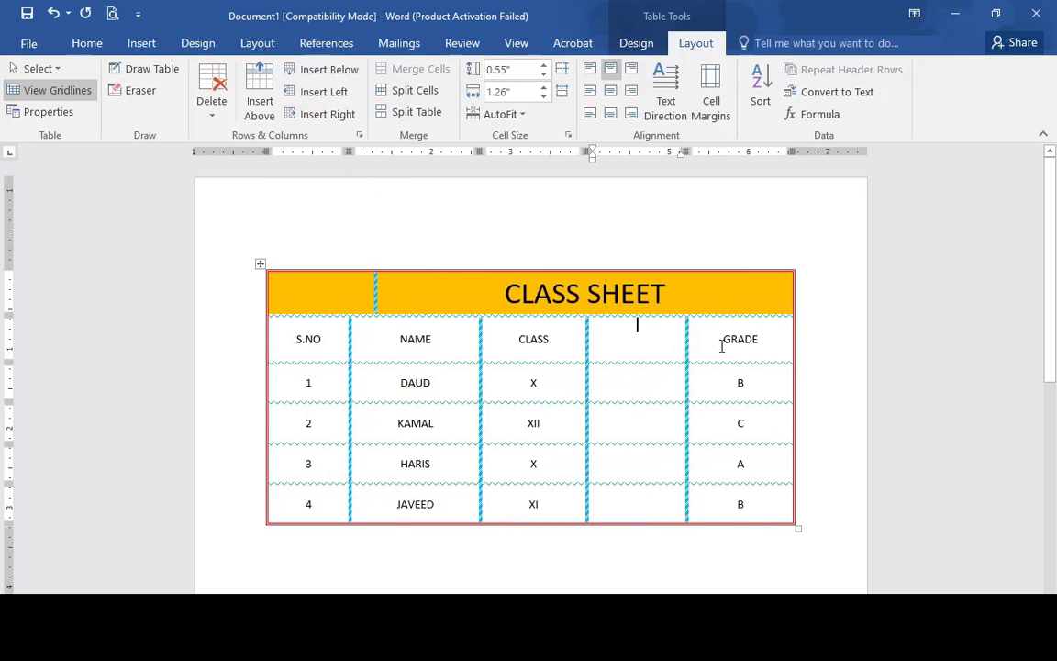
drag(643, 327, 644, 496)
click(625, 390)
key(ctrl+z)
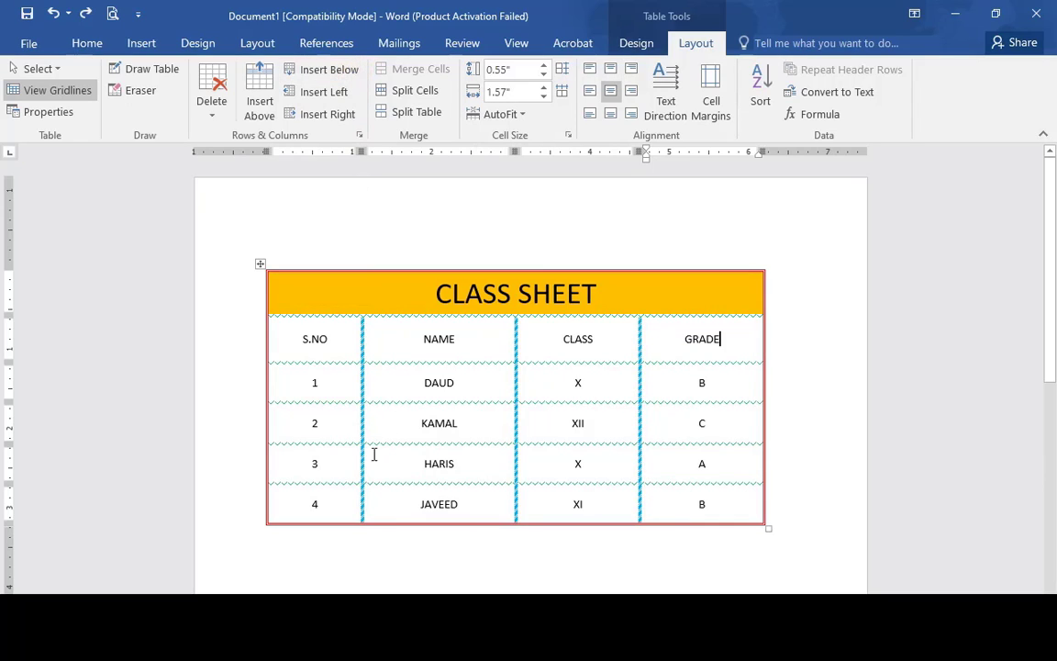
- Try inserting an empty row below the record with serial number 2, and undo the insertion
click(325, 425)
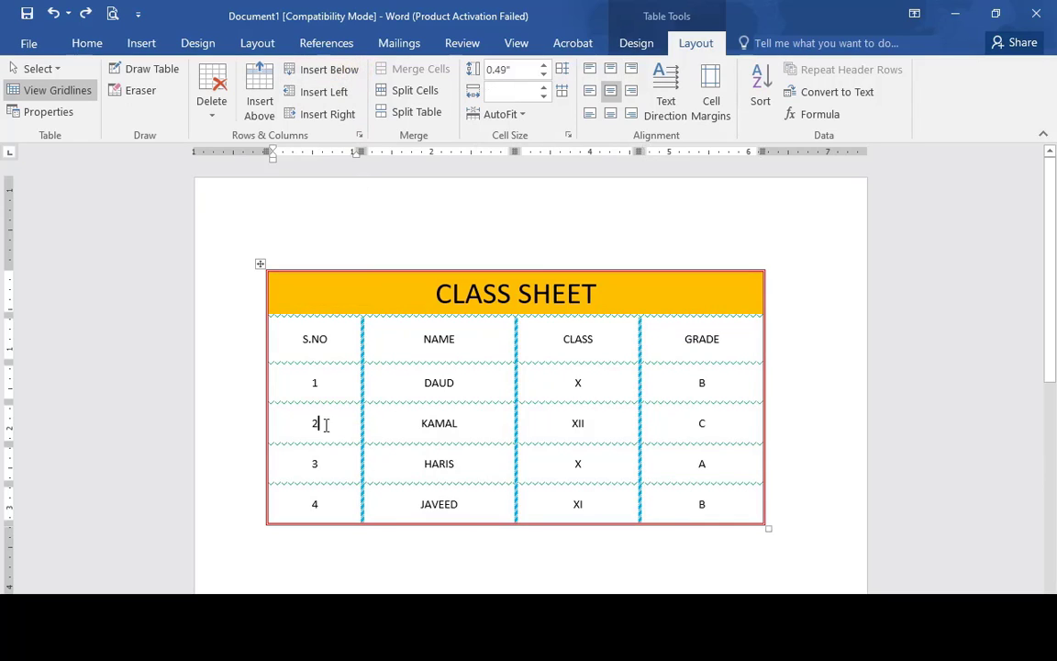
click(464, 427)
click(585, 427)
click(681, 428)
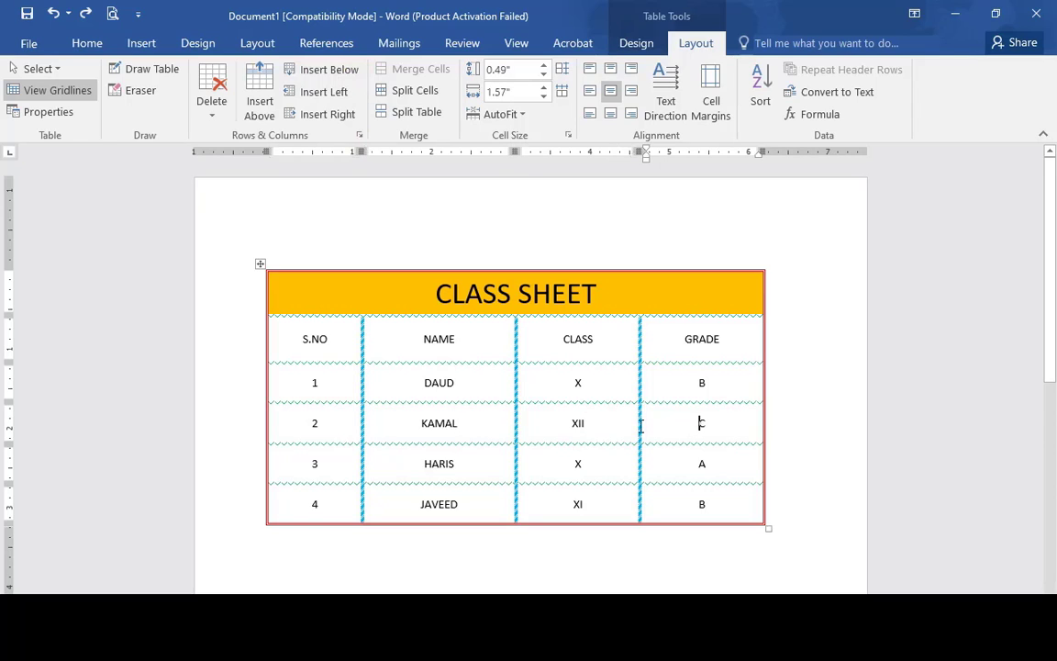
drag(298, 422, 684, 425)
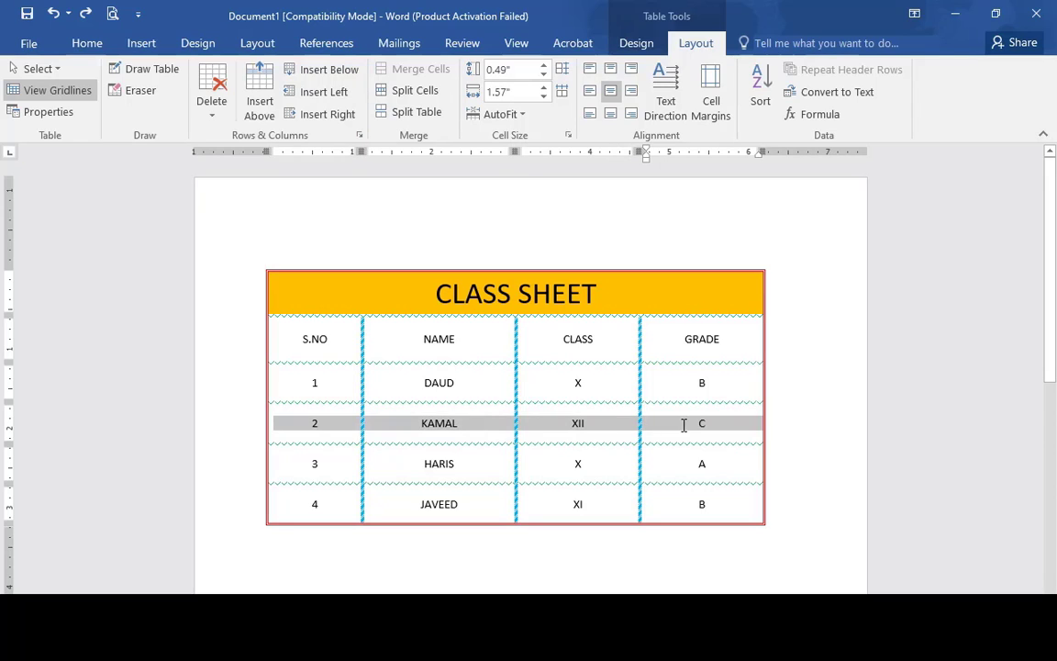
click(469, 425)
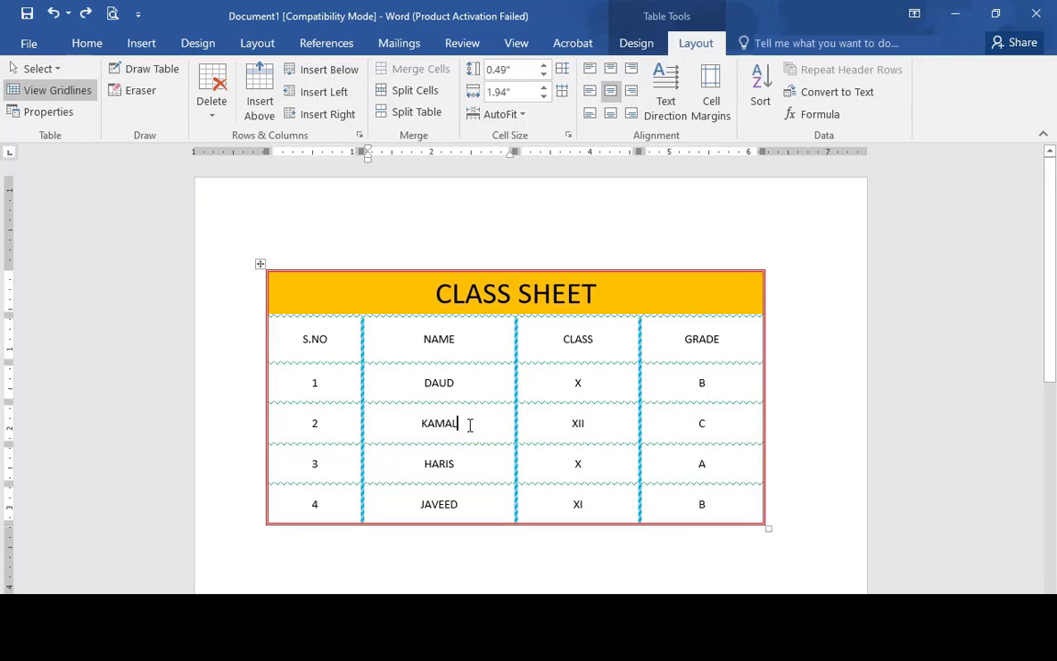
click(338, 73)
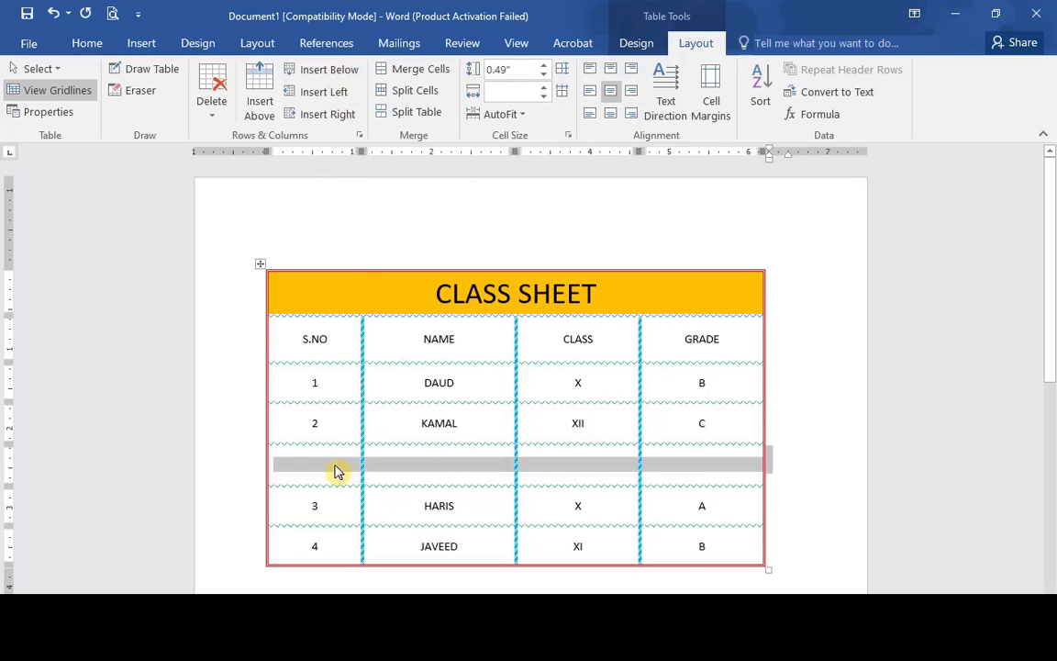
click(336, 468)
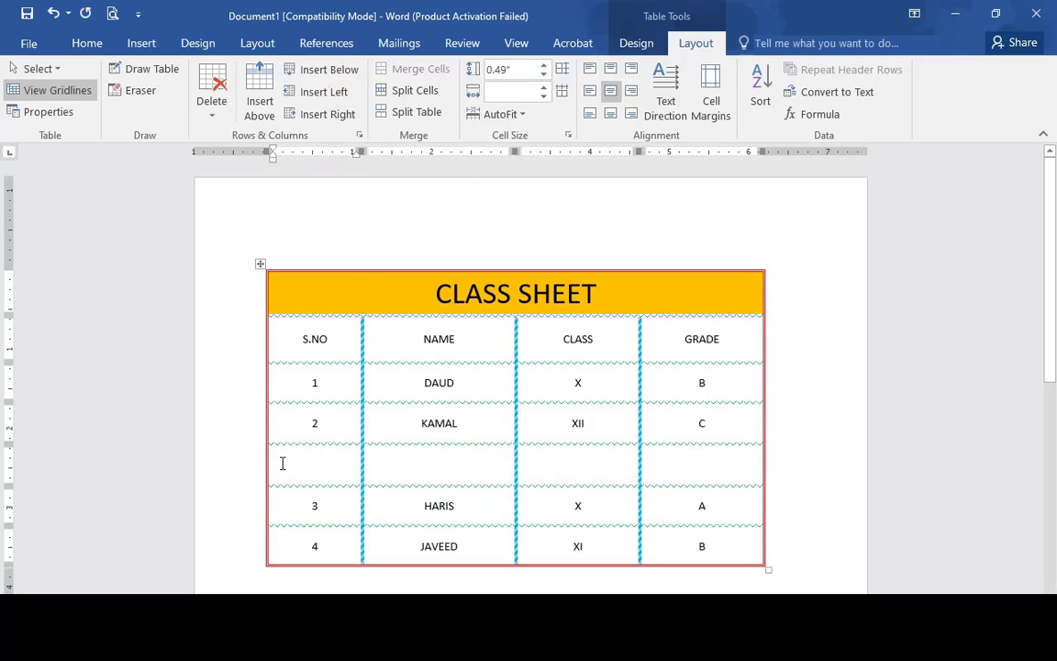
key(ctrl+z)
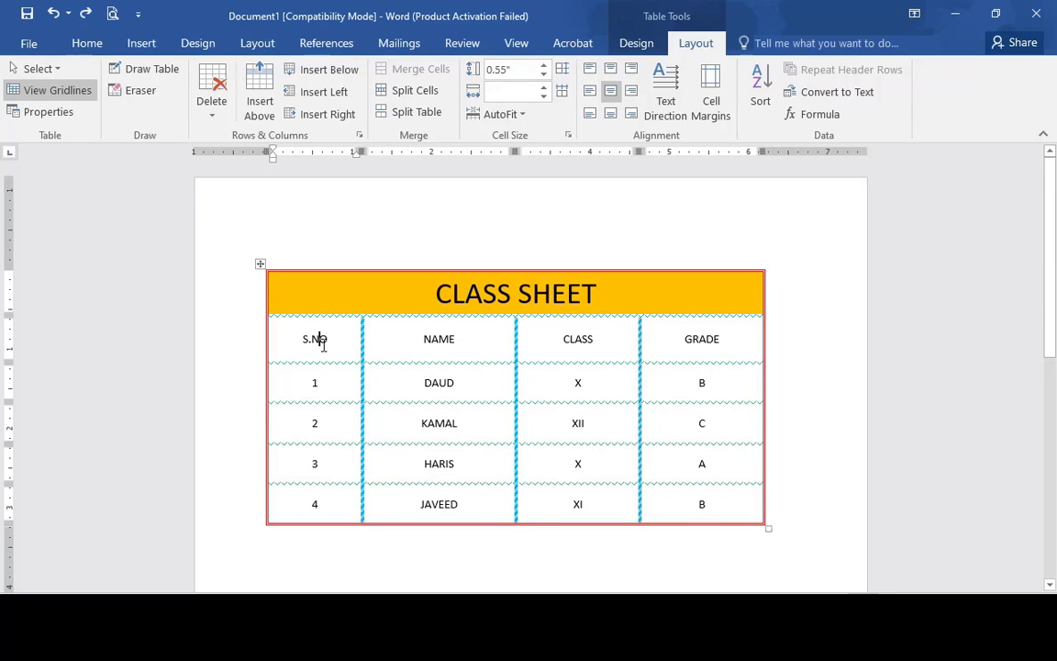
- Try deleting the S.NO column from the table, and undo the deletion
click(339, 306)
click(215, 114)
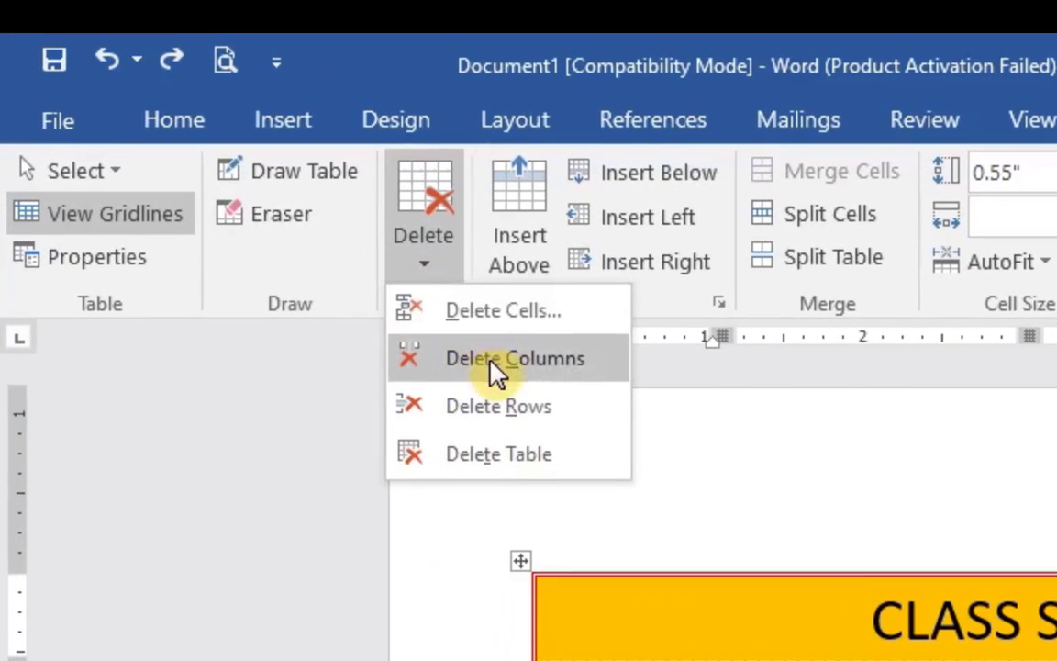
click(493, 363)
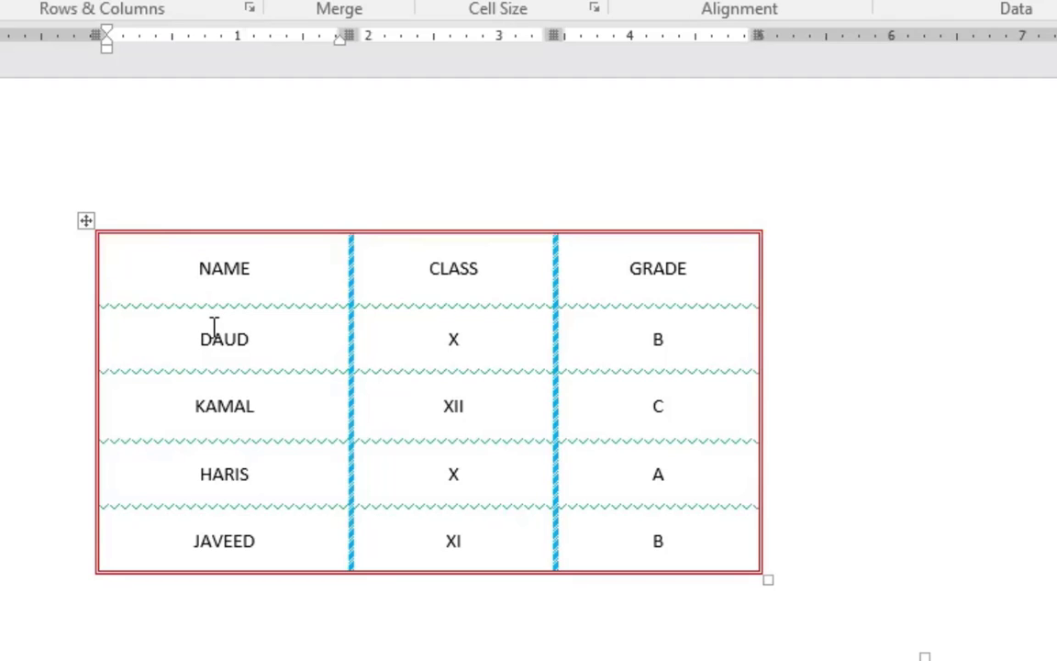
key(ctrl+z)
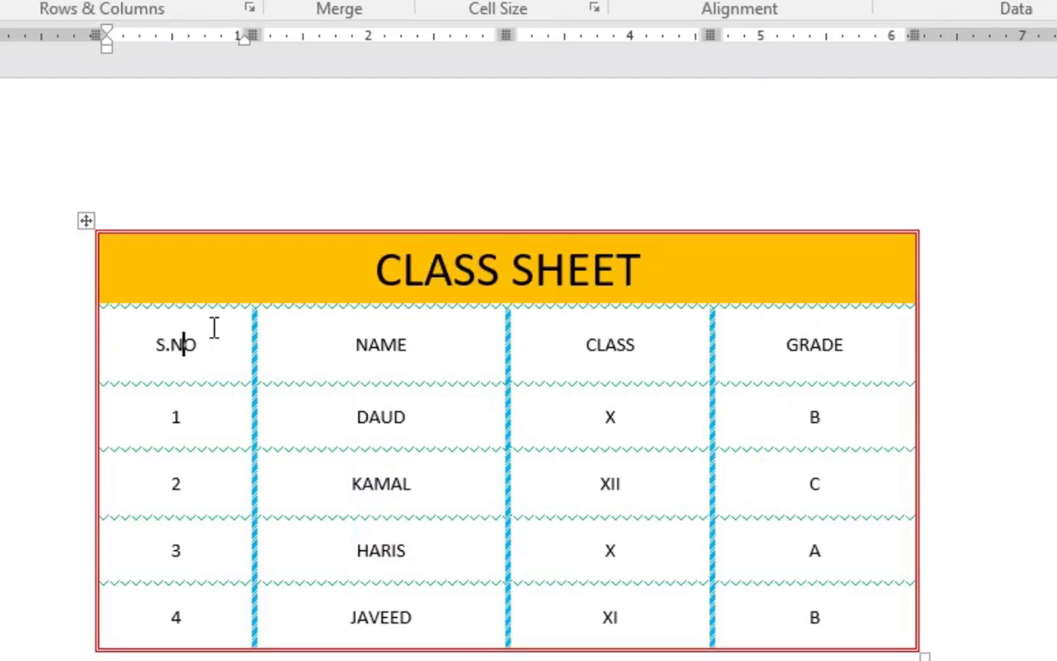
- Try deleting the row of the record with serial number 2, and undo the deletion
click(147, 483)
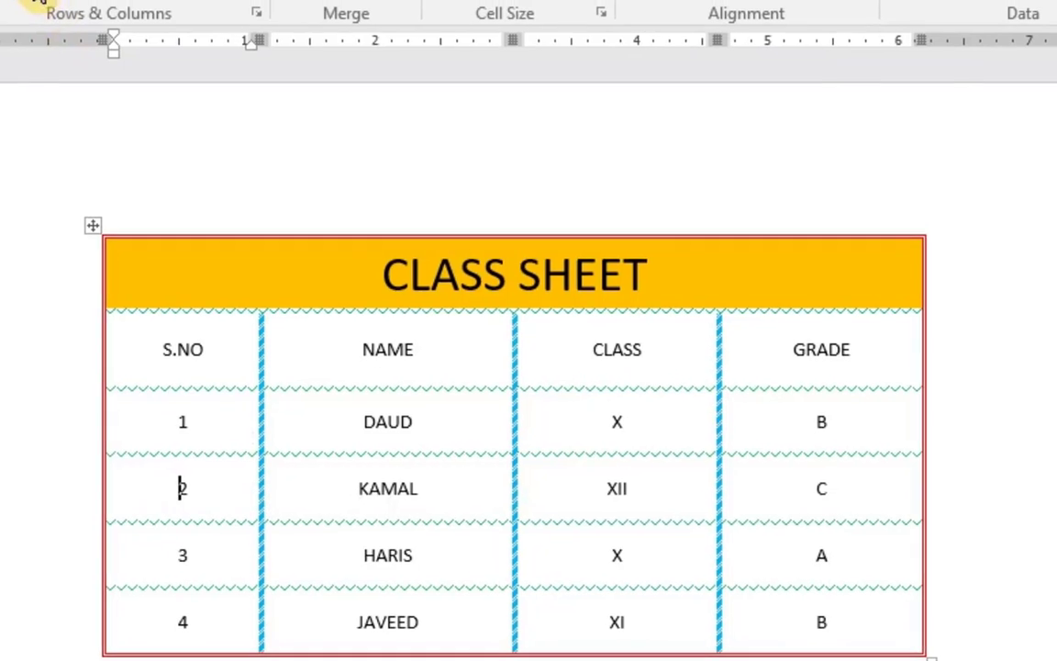
click(248, 138)
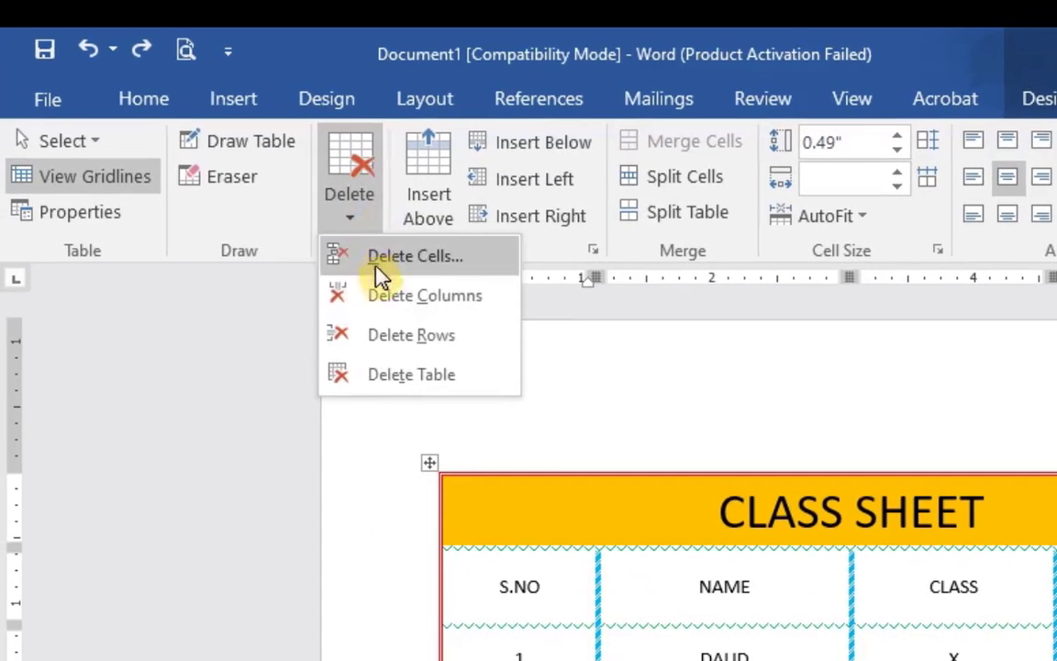
click(424, 341)
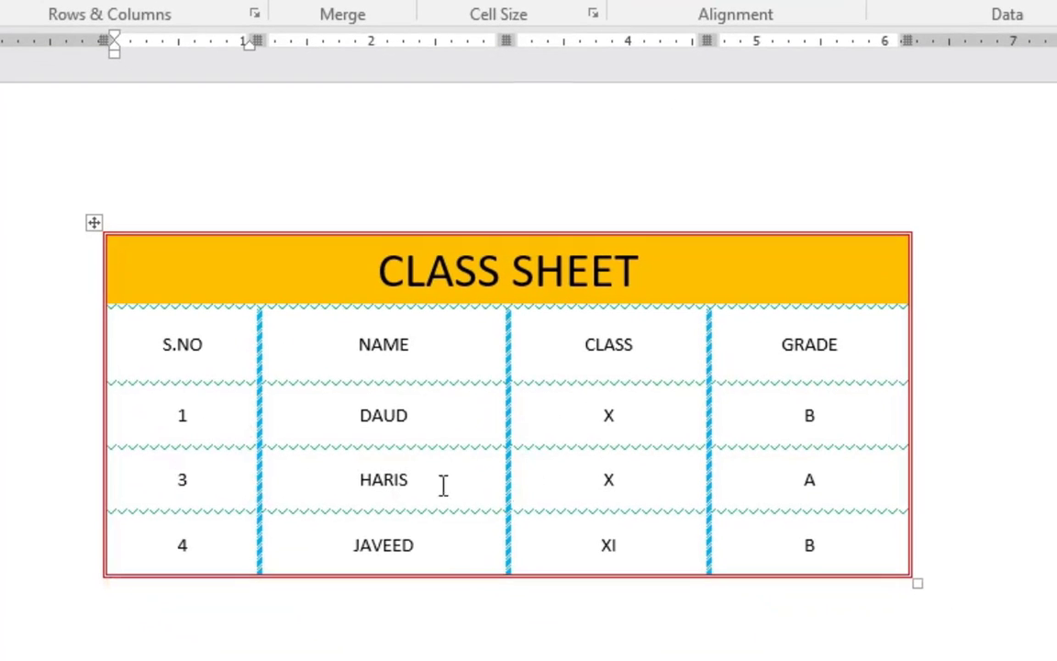
key(ctrl+z)
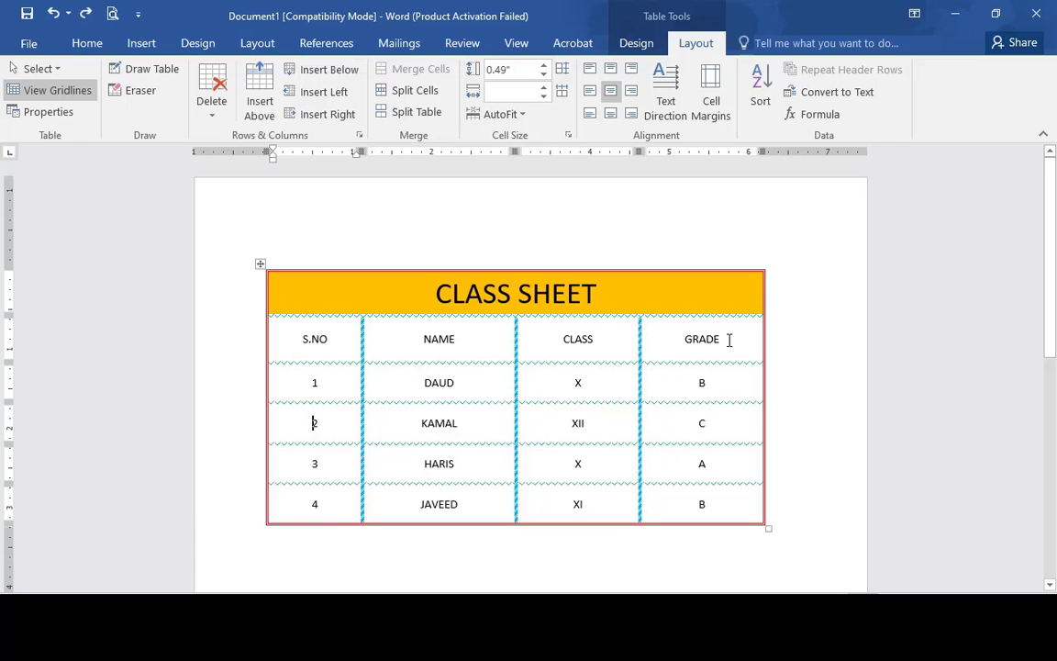
- Insert an empty column to the right of the GRADE column
click(729, 340)
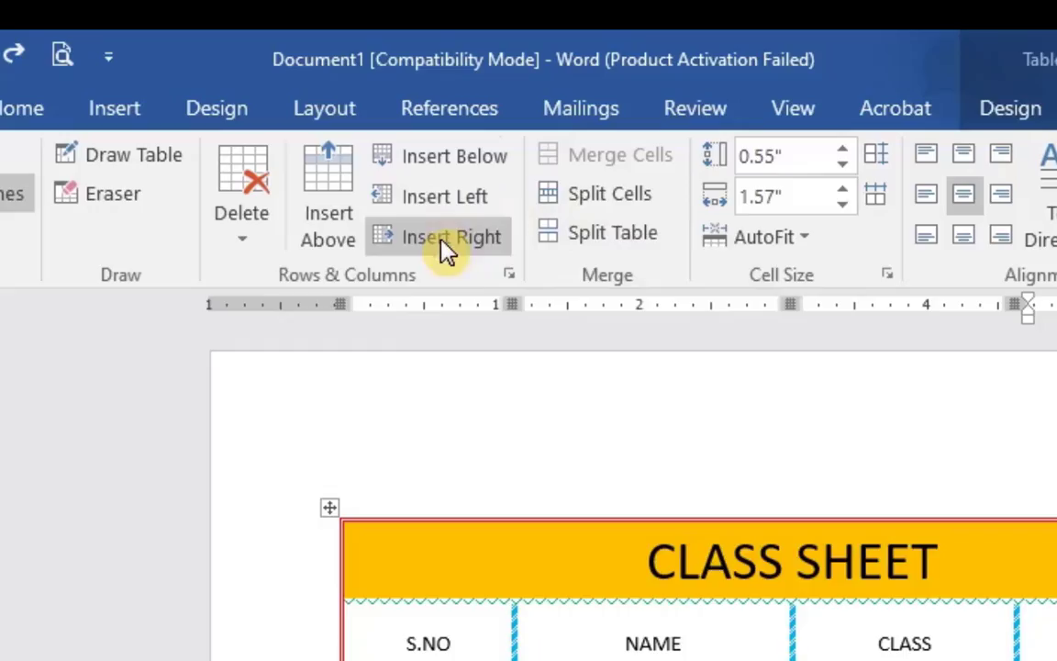
click(347, 135)
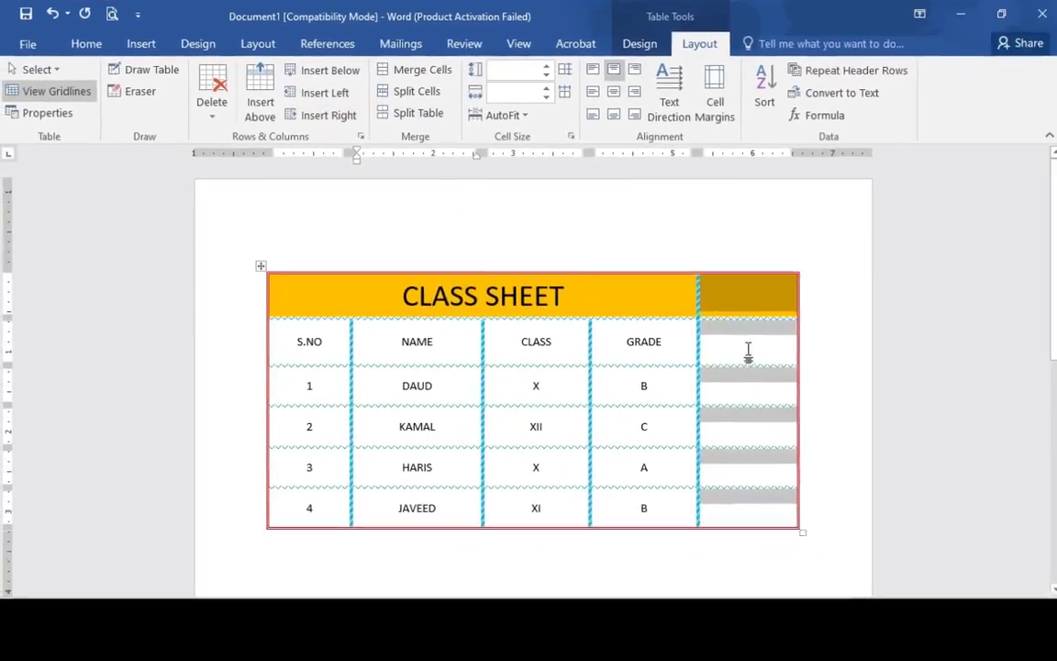
click(748, 350)
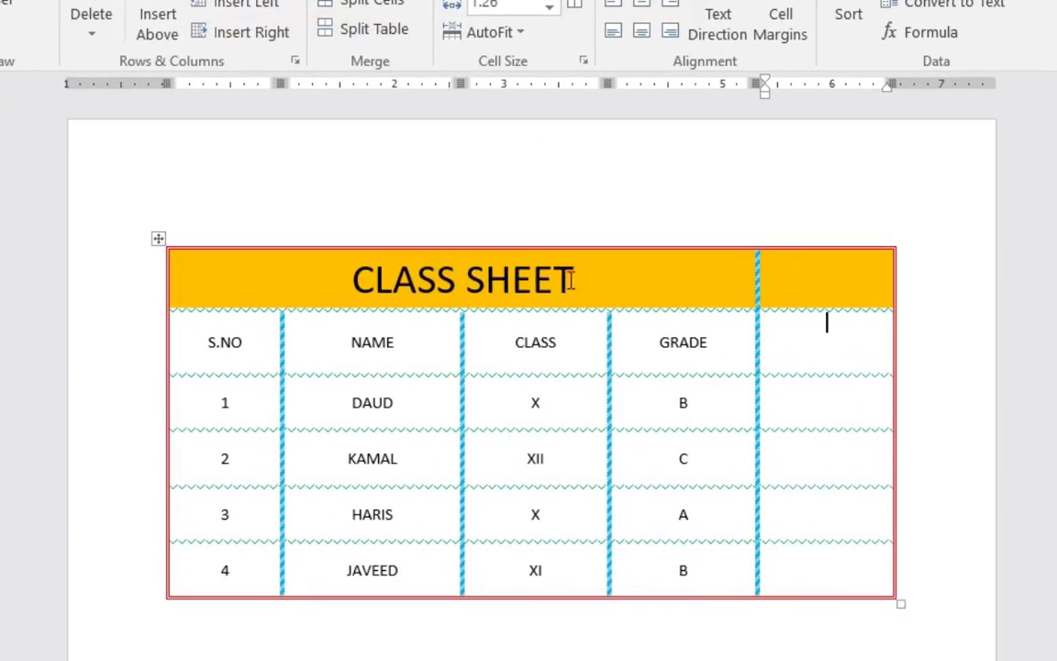
- Merge the CLASS SHEET title cell with the empty cell beside it so the title spans the whole table
drag(590, 268, 781, 266)
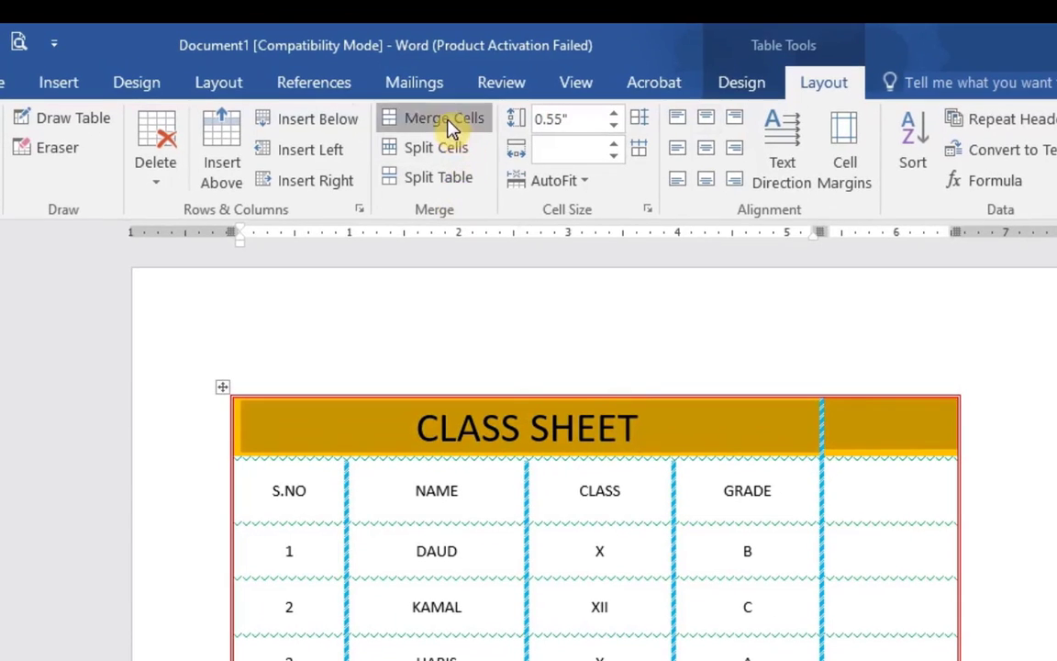
click(435, 89)
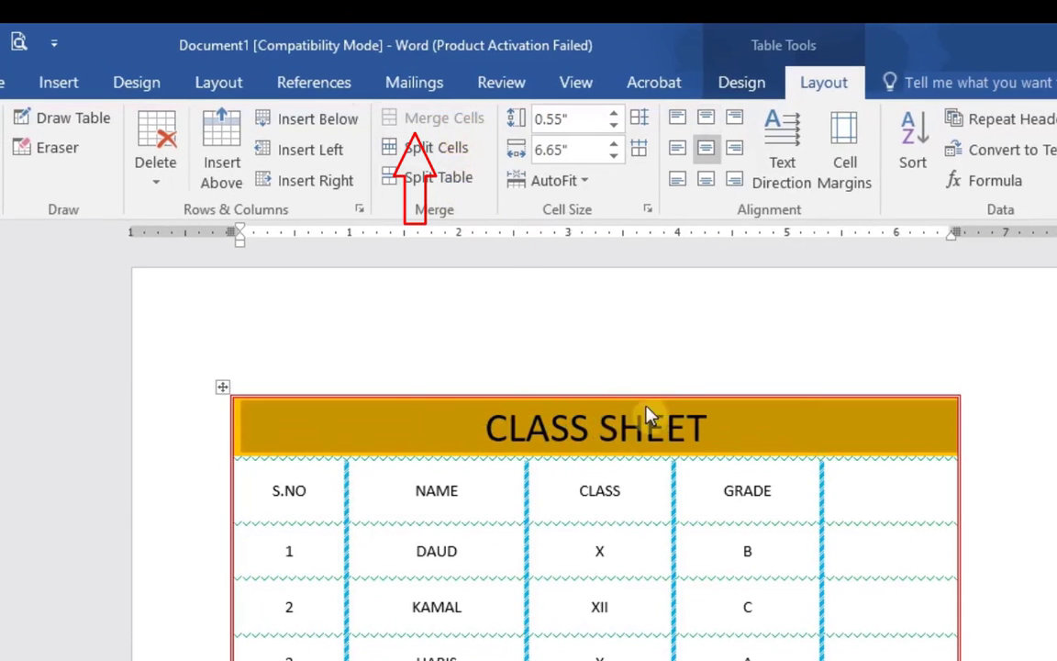
click(753, 434)
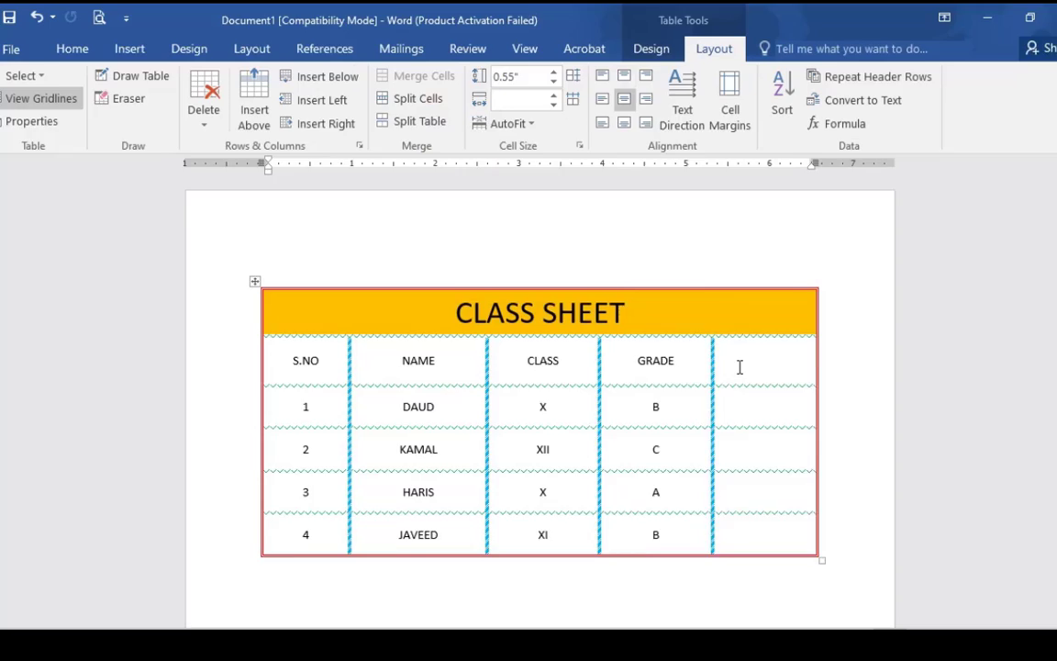
click(858, 499)
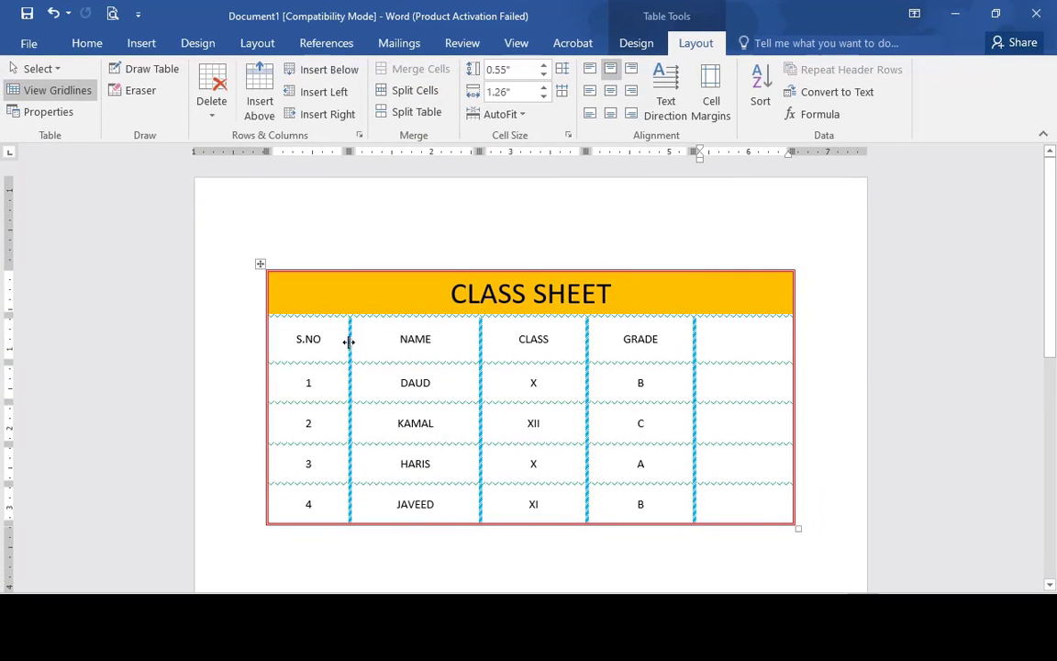
- Narrow the S.NO, NAME, CLASS and GRADE columns to widen the empty last column, and enter DATE as its heading
drag(347, 343, 333, 340)
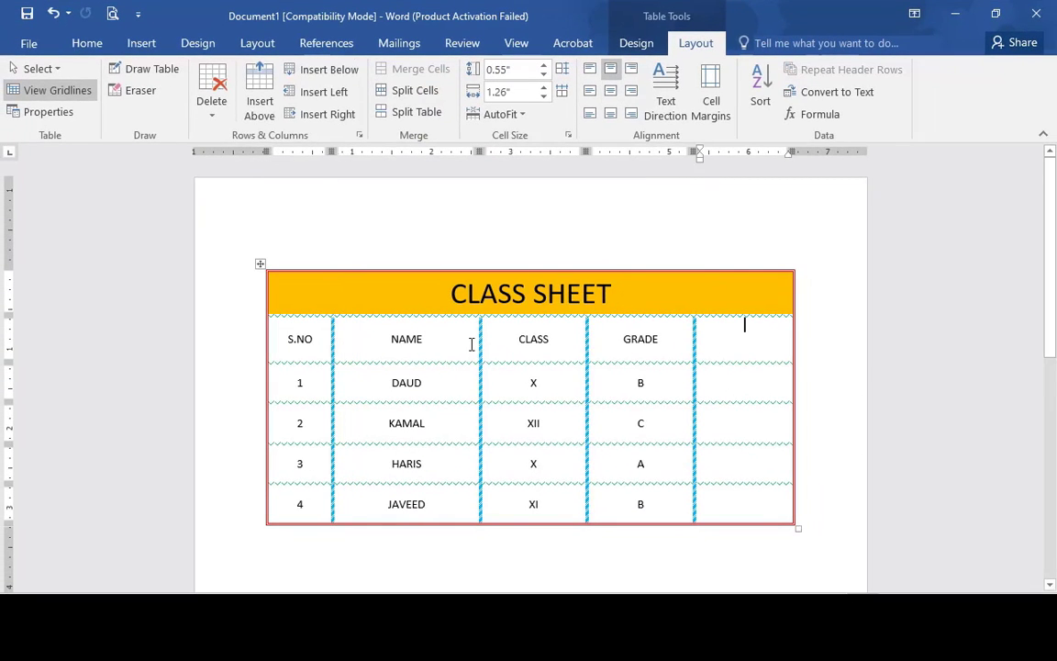
drag(480, 341, 442, 342)
drag(587, 346, 531, 347)
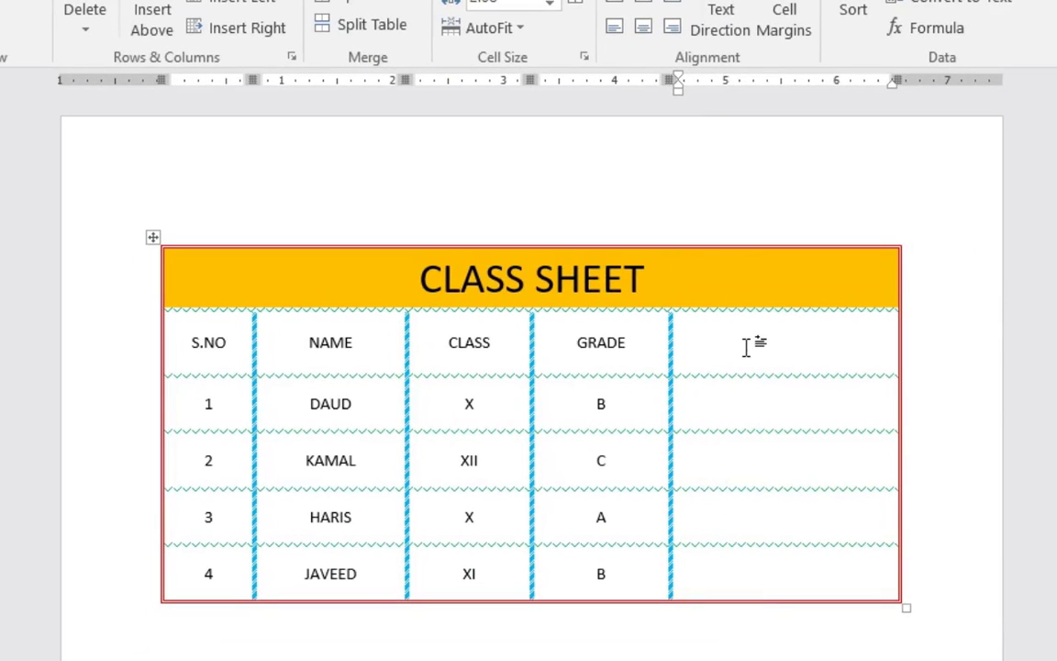
text(DATE)
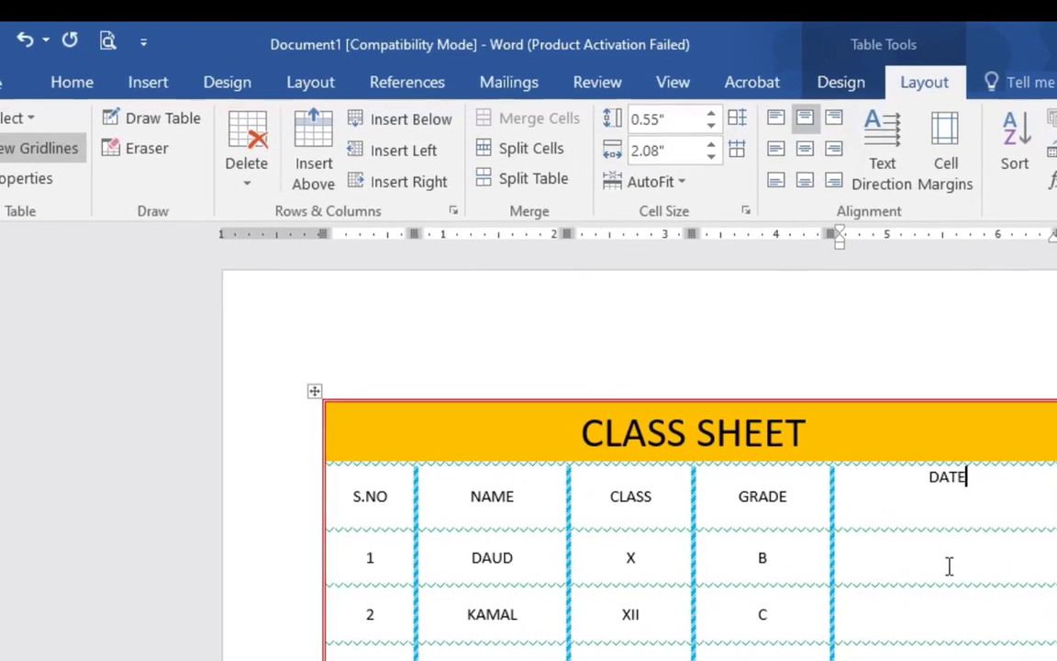
- Split the DATE heading cell into 3 columns and 2 rows
click(786, 411)
click(748, 357)
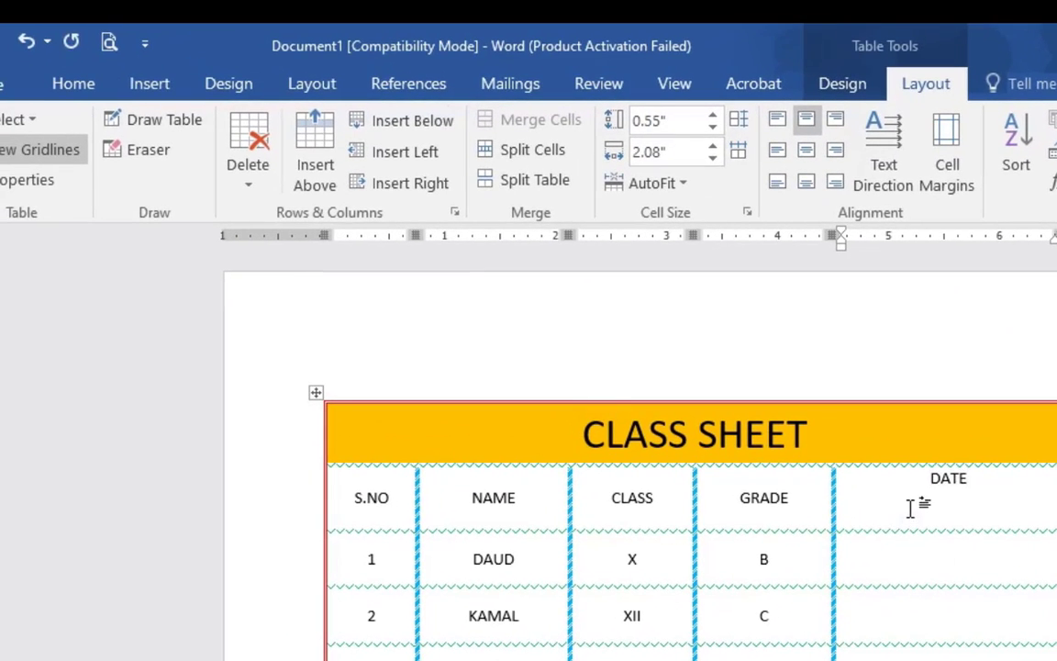
click(531, 154)
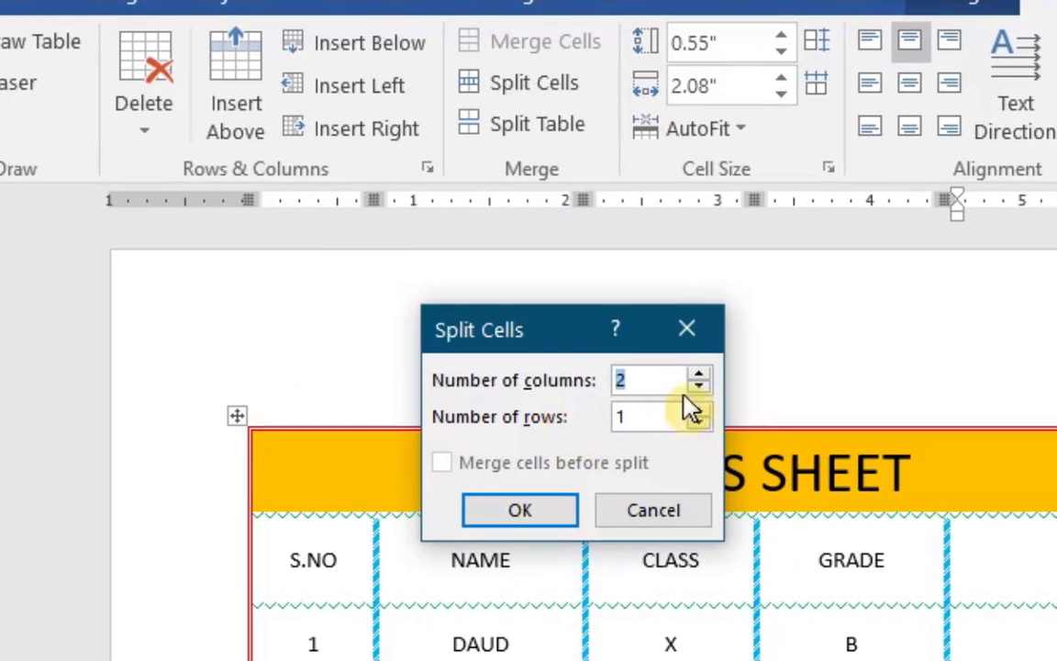
click(698, 375)
click(700, 413)
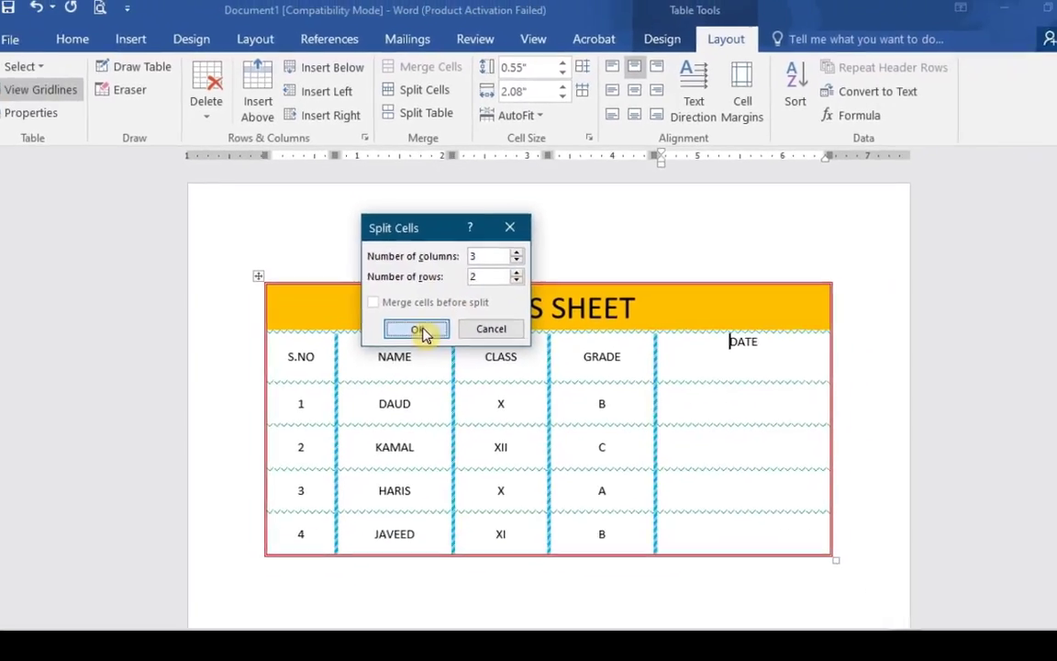
click(422, 333)
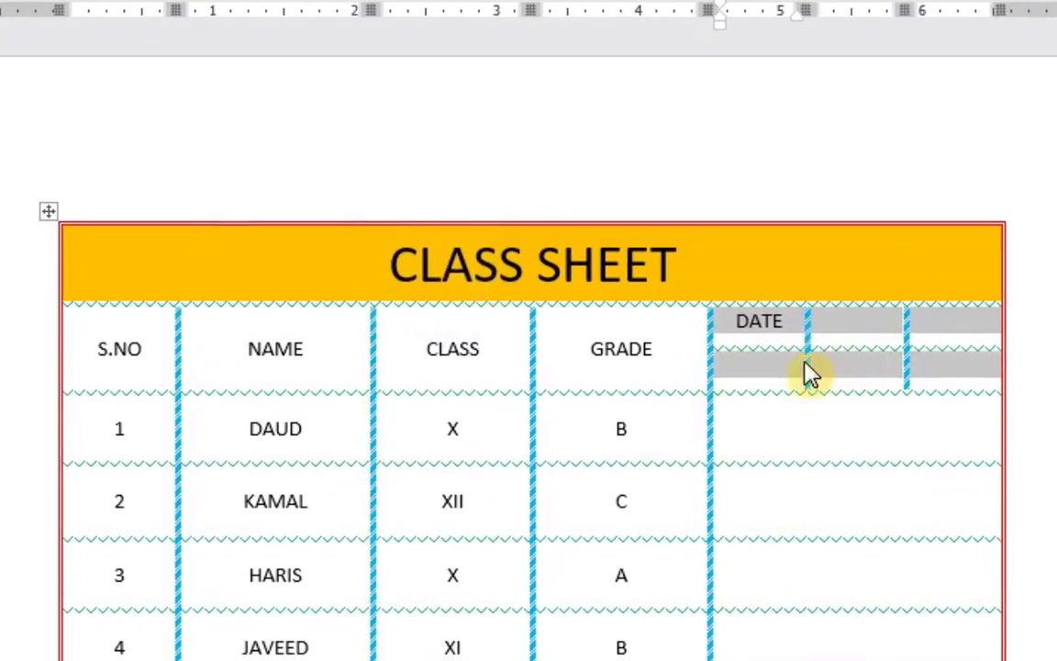
- Merge the upper three cells of the split heading so DATE spans all three sub-columns
click(854, 326)
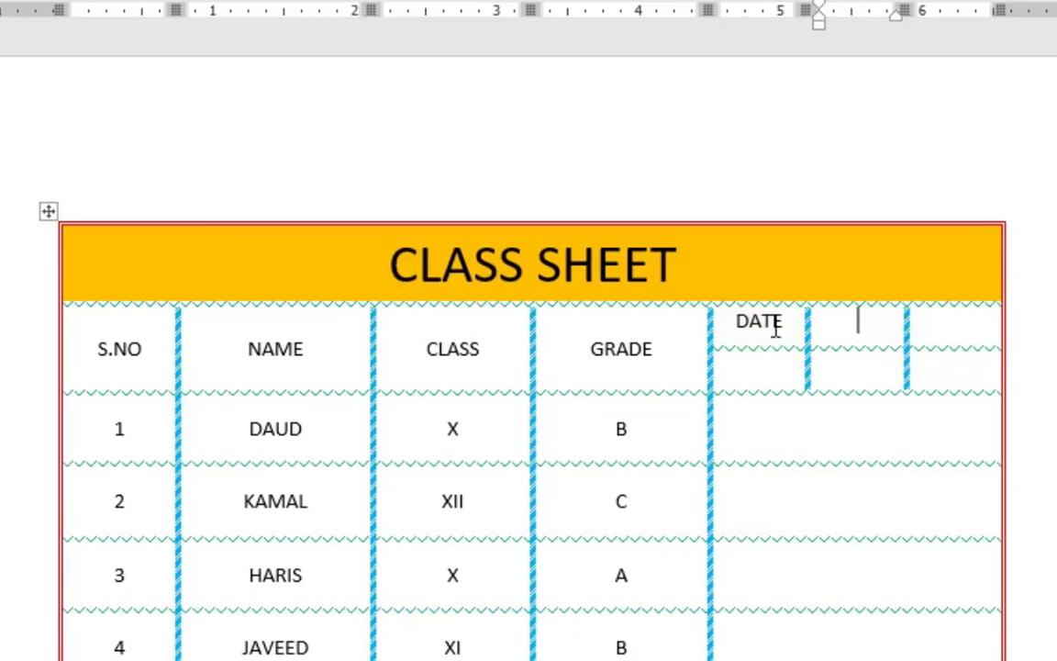
drag(812, 326, 920, 323)
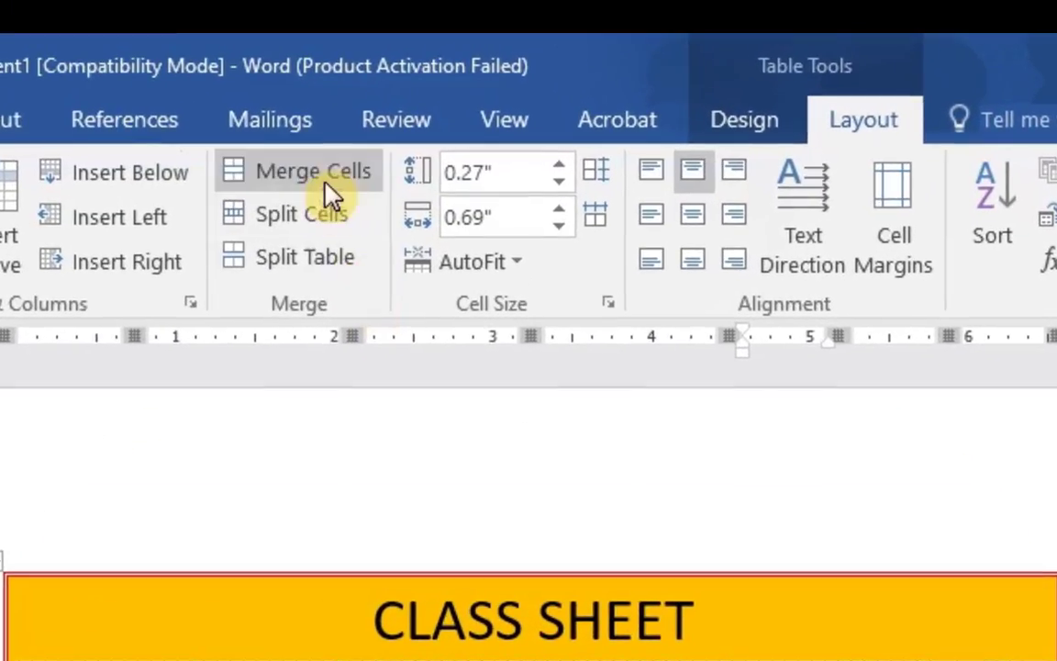
click(330, 173)
- Enter the sub-headings DAY, MM and YEAR in the three cells under DATE
click(826, 353)
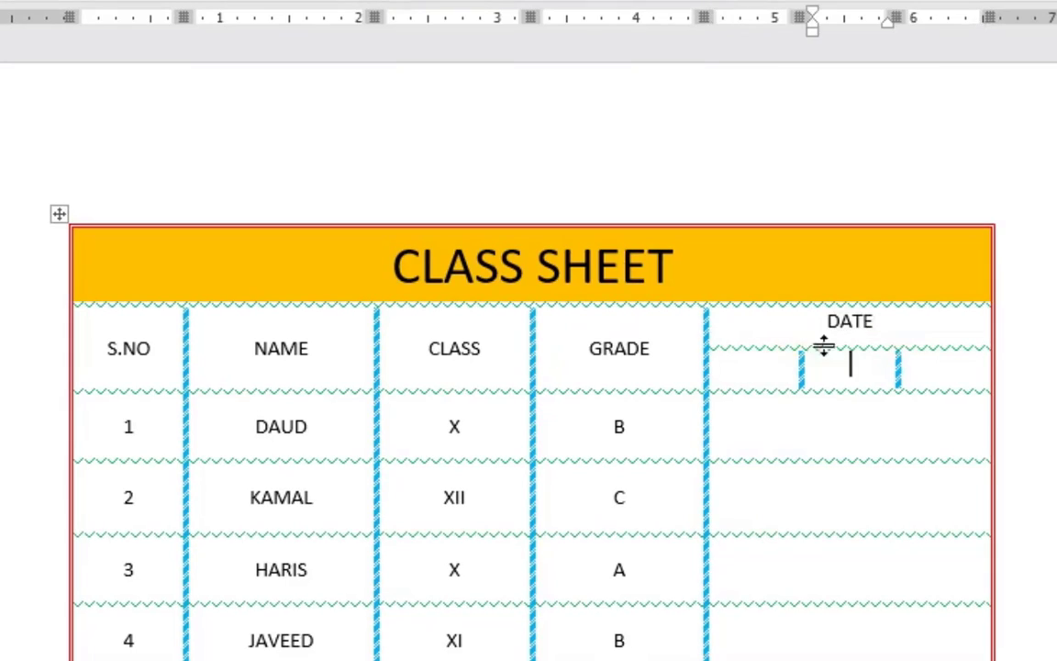
click(754, 367)
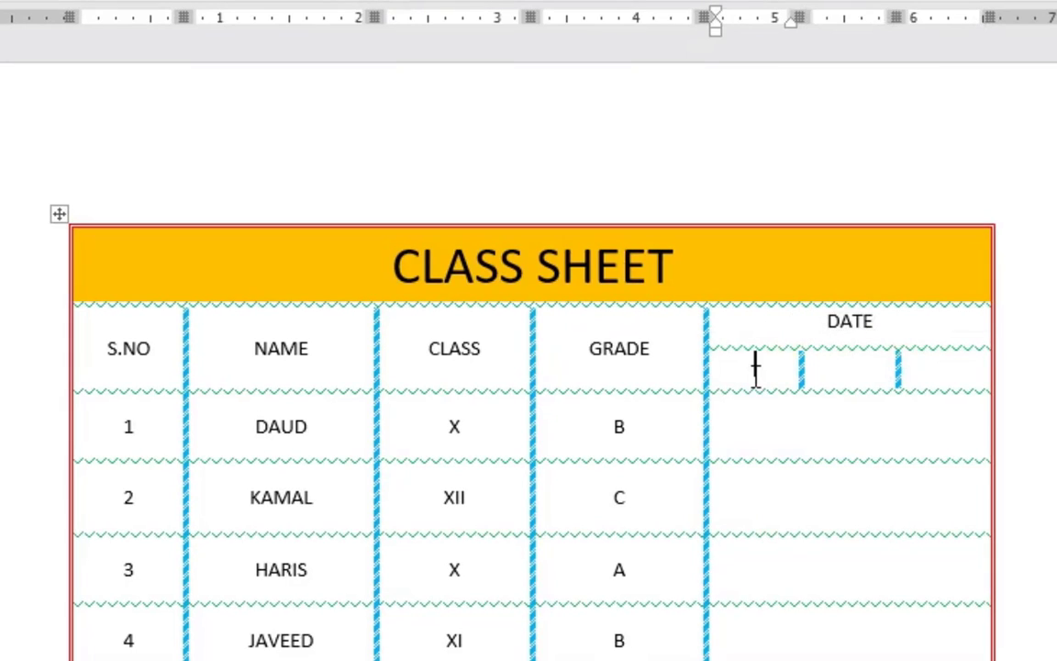
text(DAY)
click(837, 369)
text(MM)
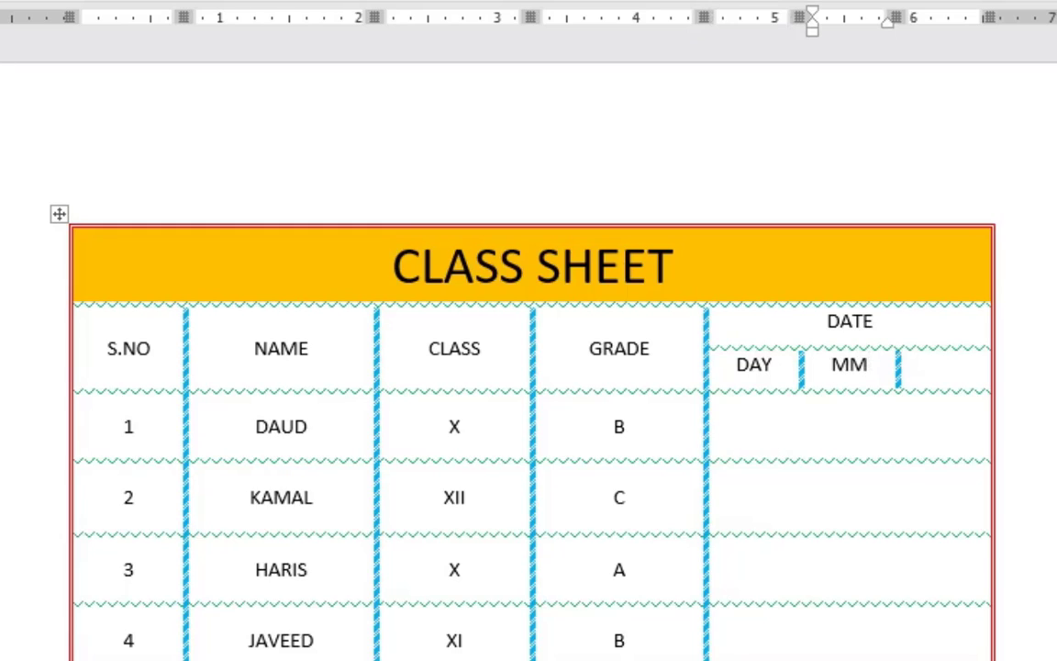
click(958, 363)
text(YEAR)
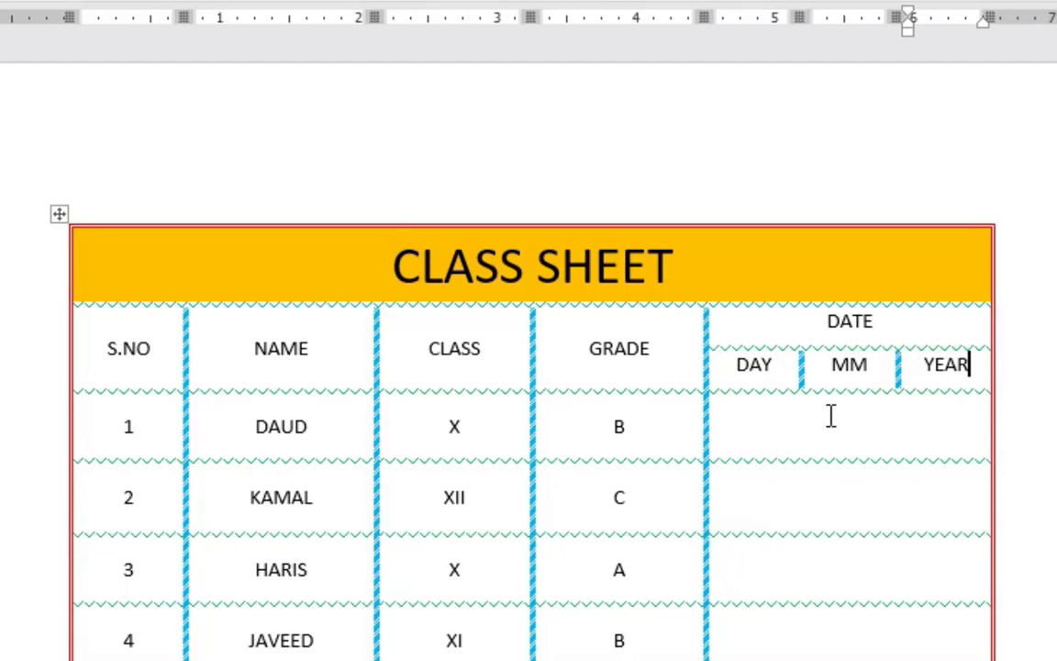
- Split the four empty record cells under DATE into 3 columns and 4 rows, merging them before the split
drag(830, 416, 834, 618)
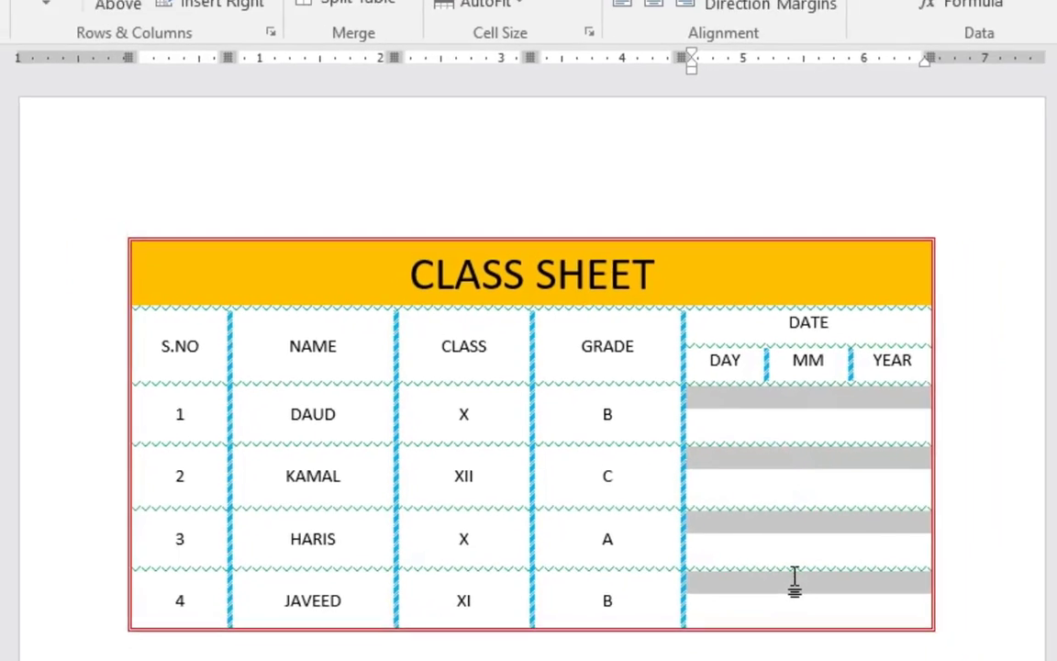
click(791, 461)
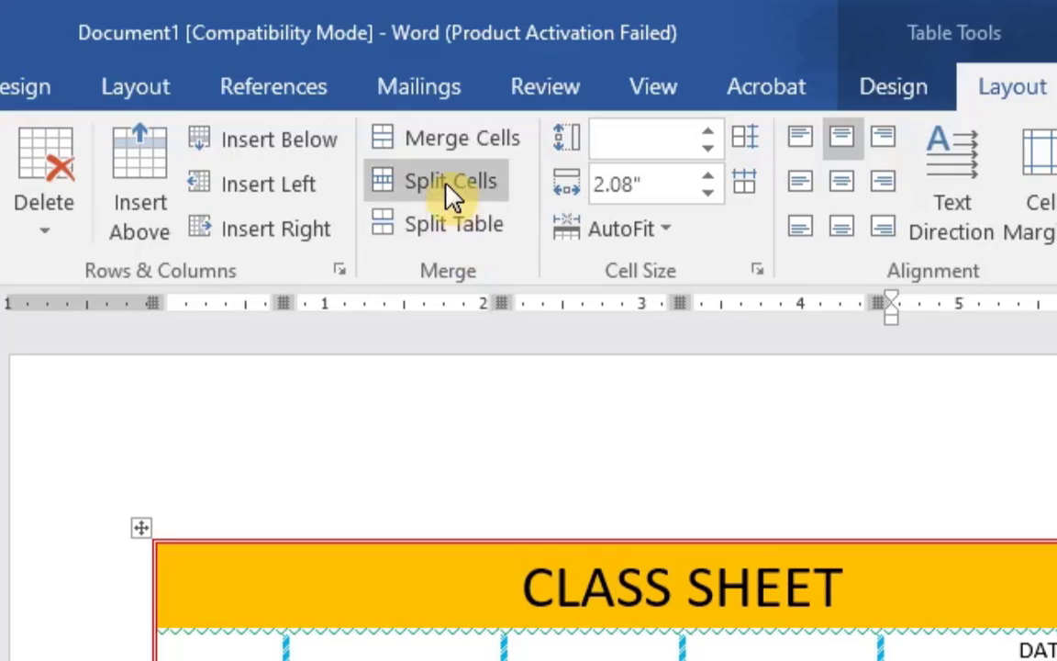
click(431, 145)
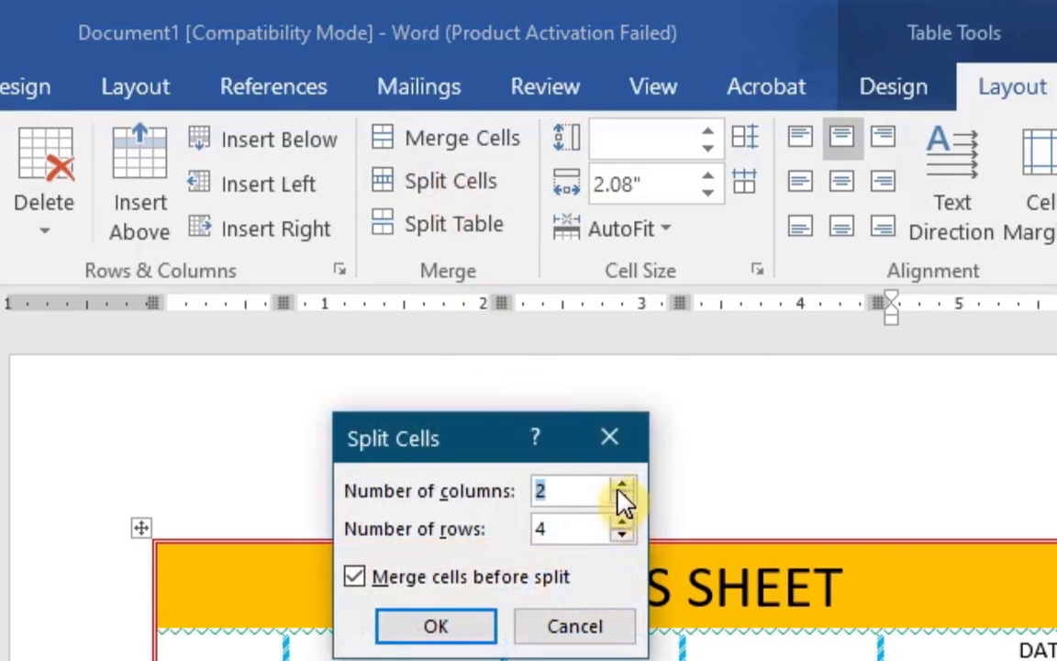
click(621, 484)
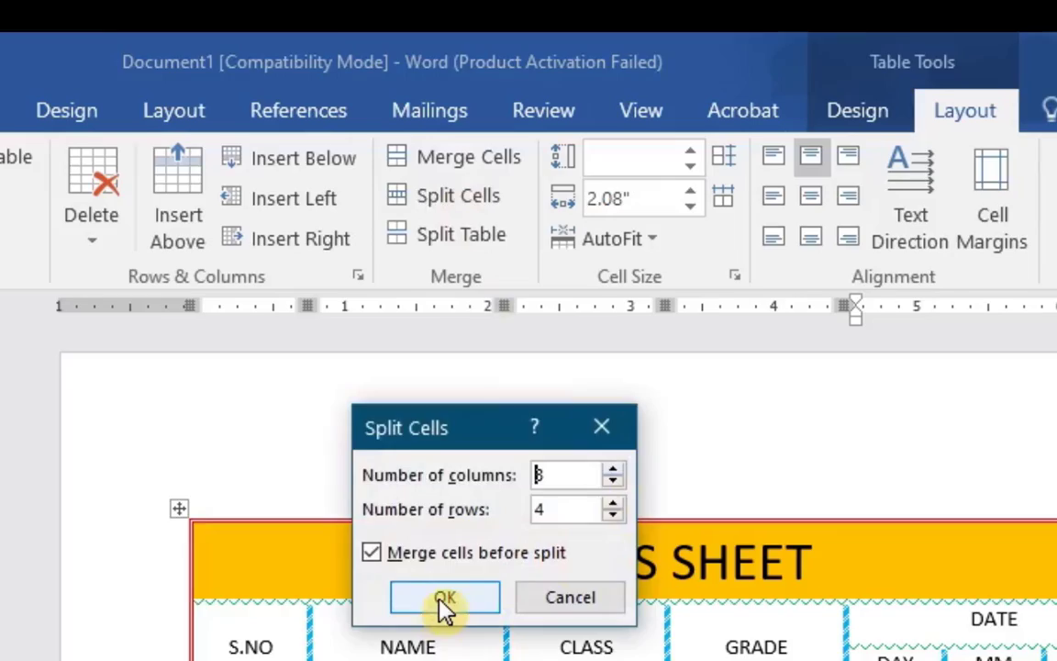
click(444, 604)
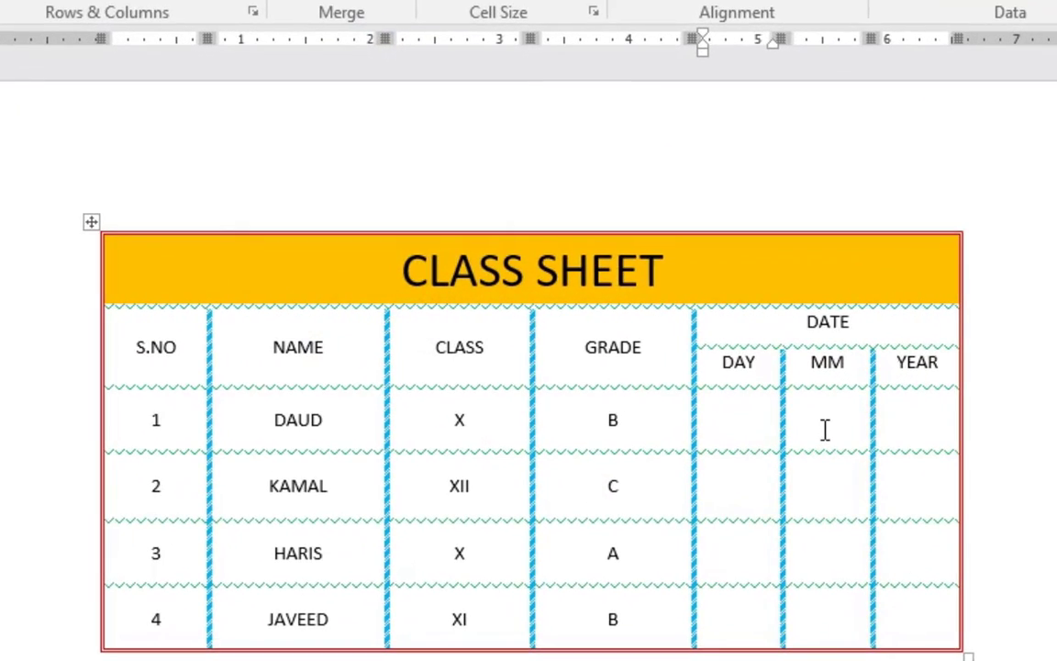
- Fill in the date of the first record with day 02, month 12 and year 20
text(02)
click(825, 429)
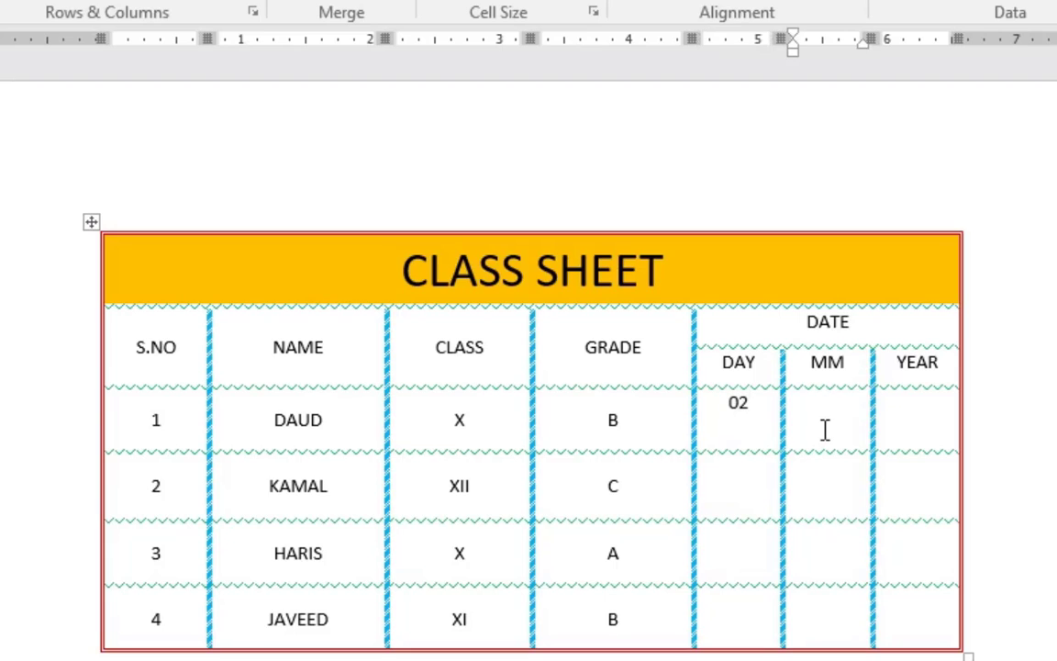
text(12)
key(Tab)
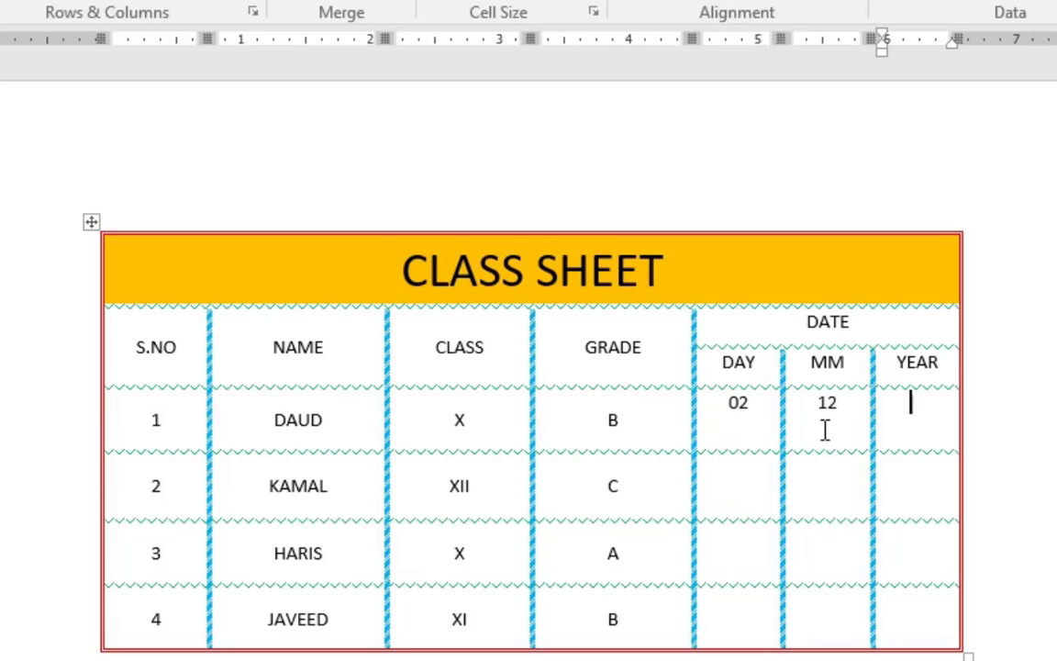
text(20)
key(Down)
key(Left)
key(Left)
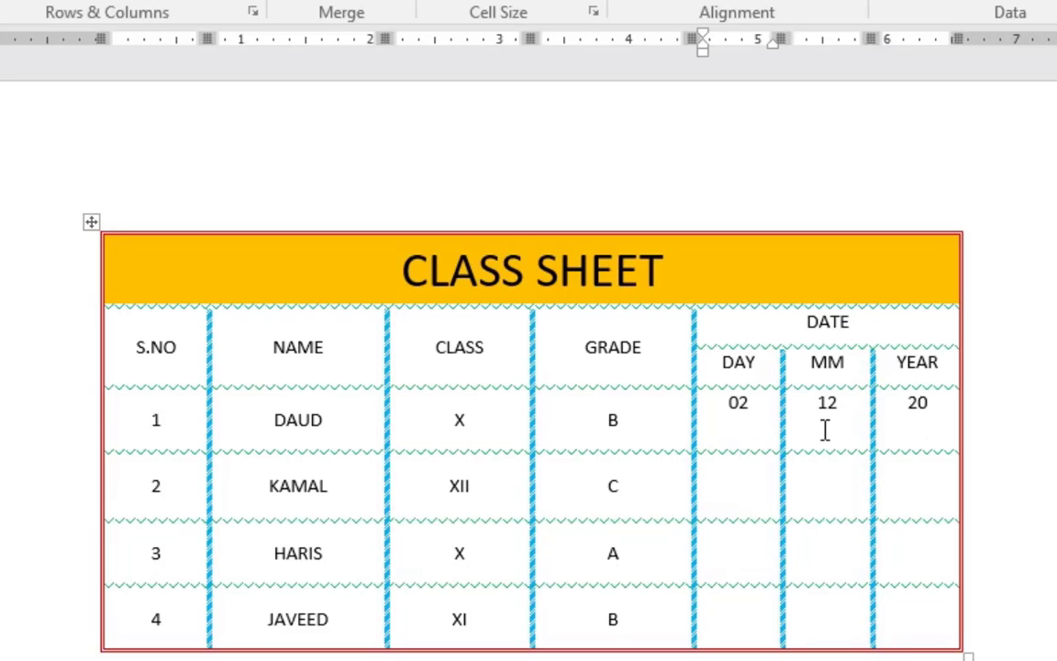
- Fill in the date of the second record with day 04, month 11 and year 19
text(04)
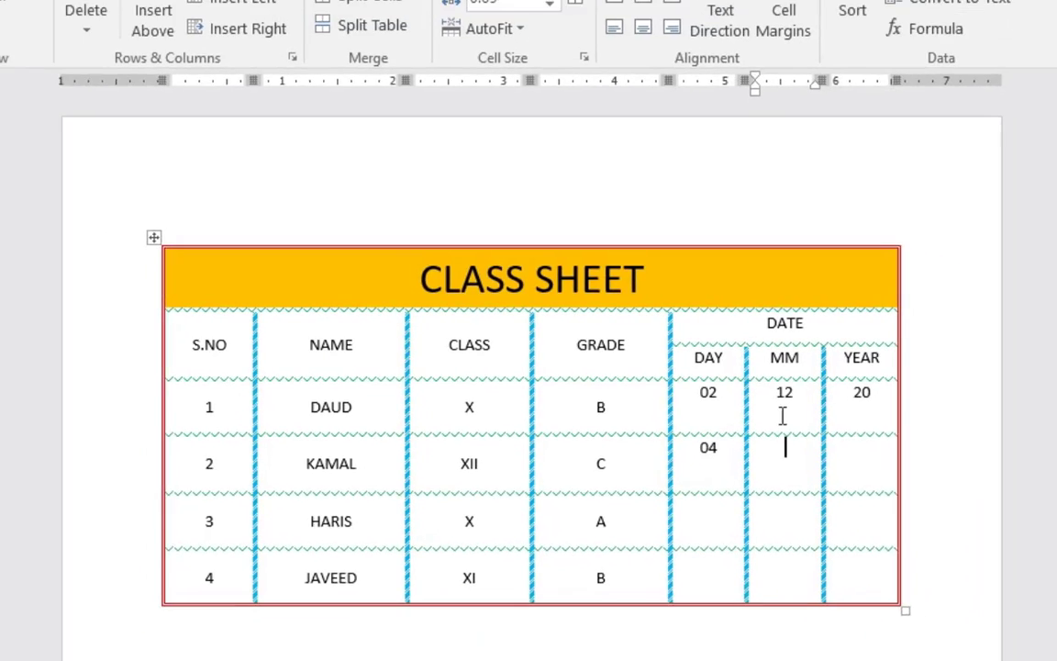
key(Right)
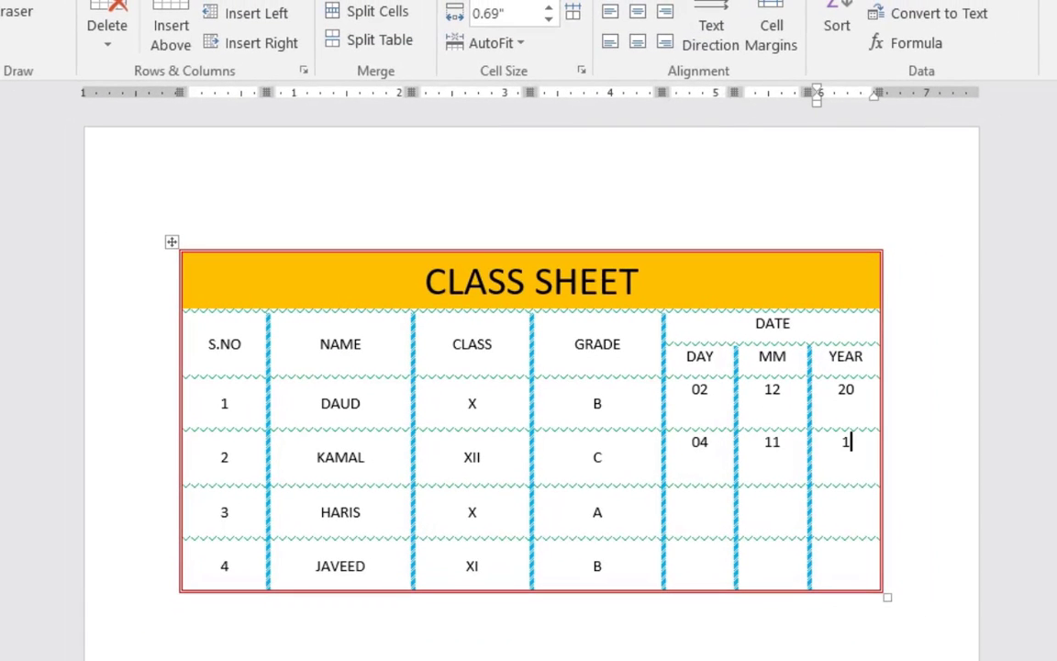
key(Left)
key(Left)
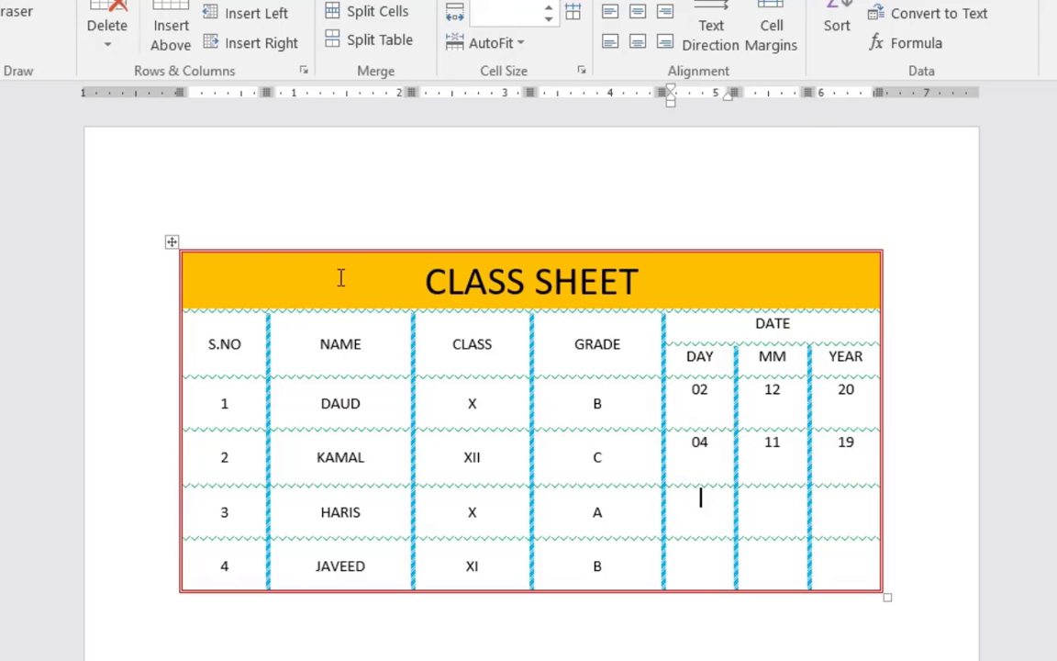
- Center the cell contents horizontally and vertically in the title row and in the columns from NAME to YEAR
drag(340, 278, 825, 570)
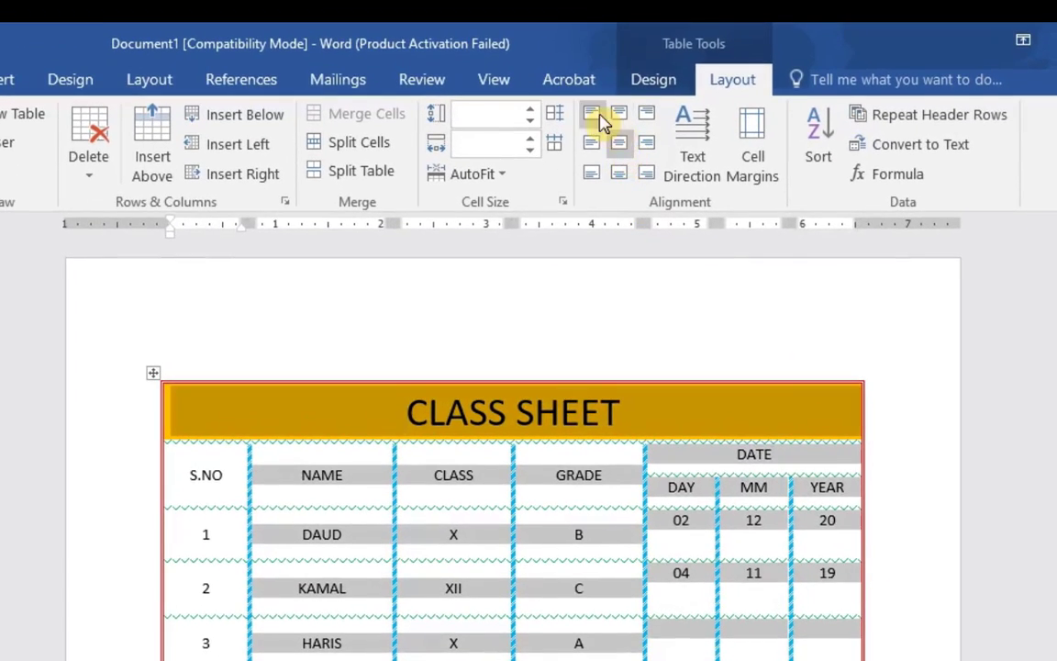
click(601, 122)
click(619, 144)
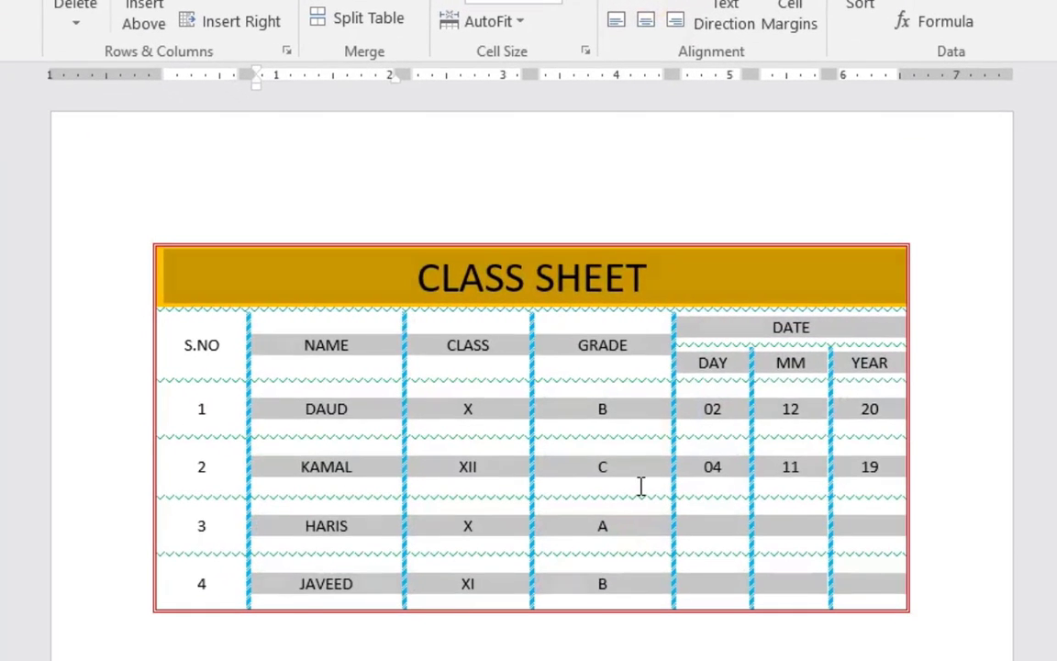
click(640, 486)
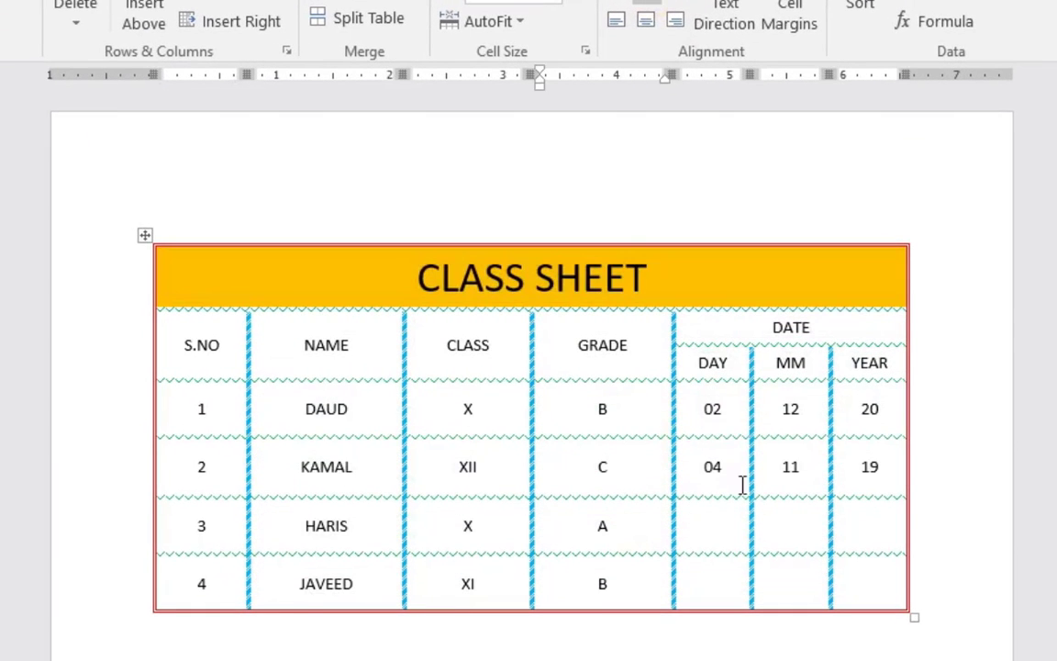
- Insert an empty column to the left of the S.NO column
click(226, 356)
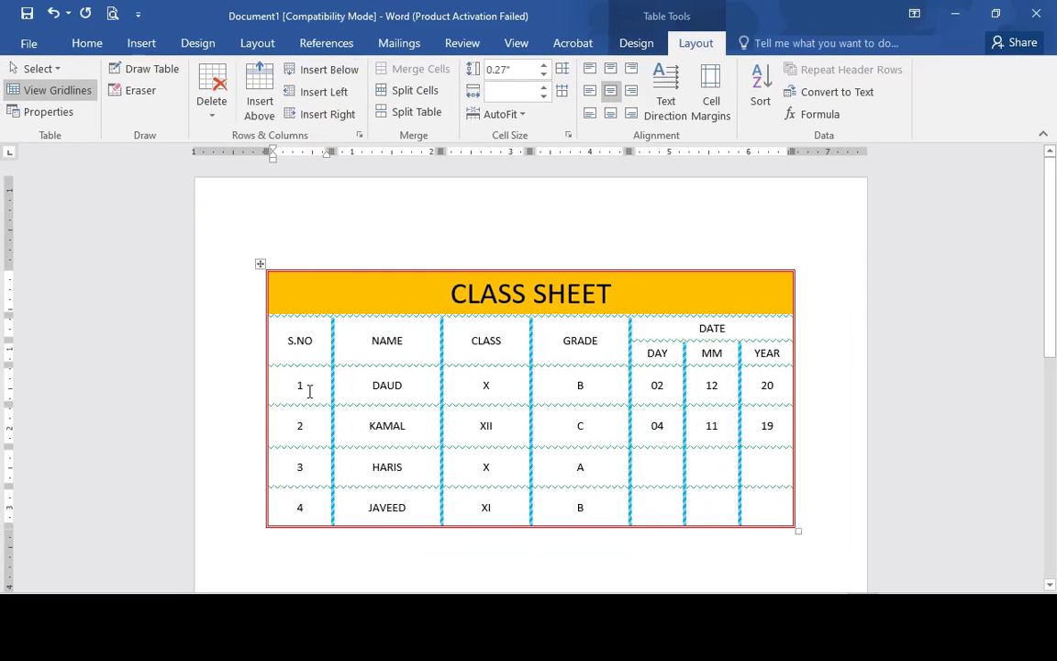
click(309, 387)
click(307, 426)
click(308, 465)
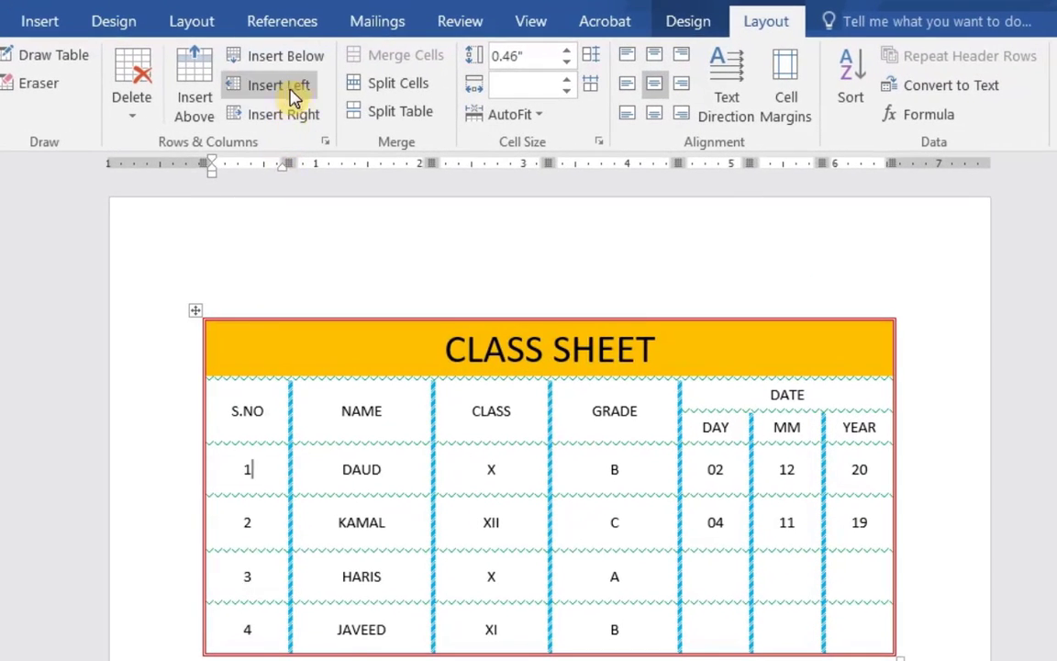
click(323, 92)
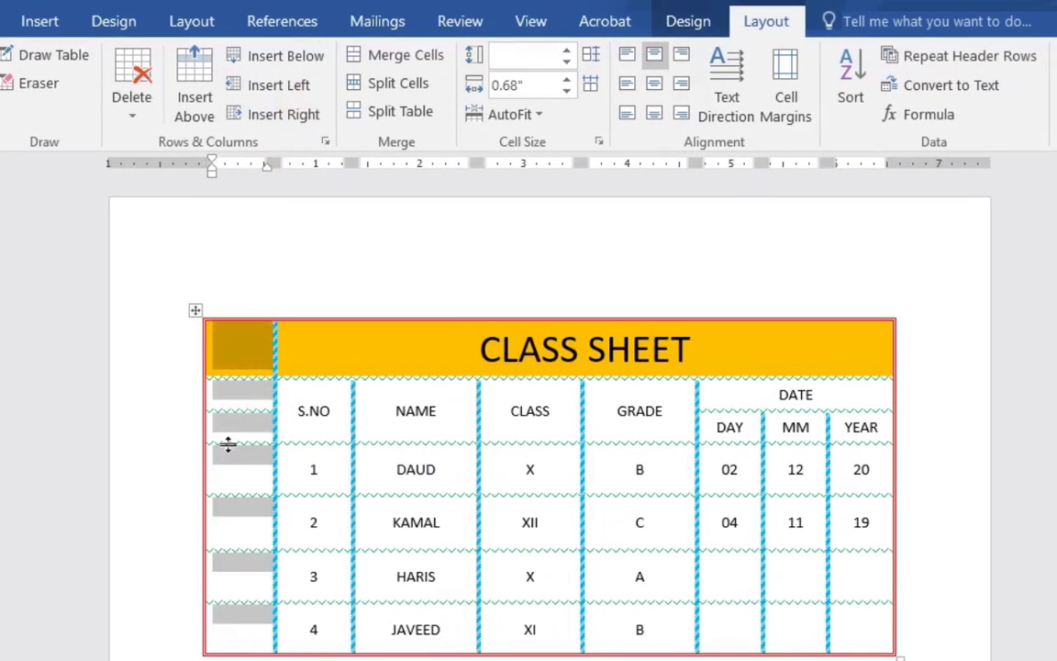
- Merge the new empty cell in the title row with the CLASS SHEET cell so the title spans the full table
key(ctrl+a)
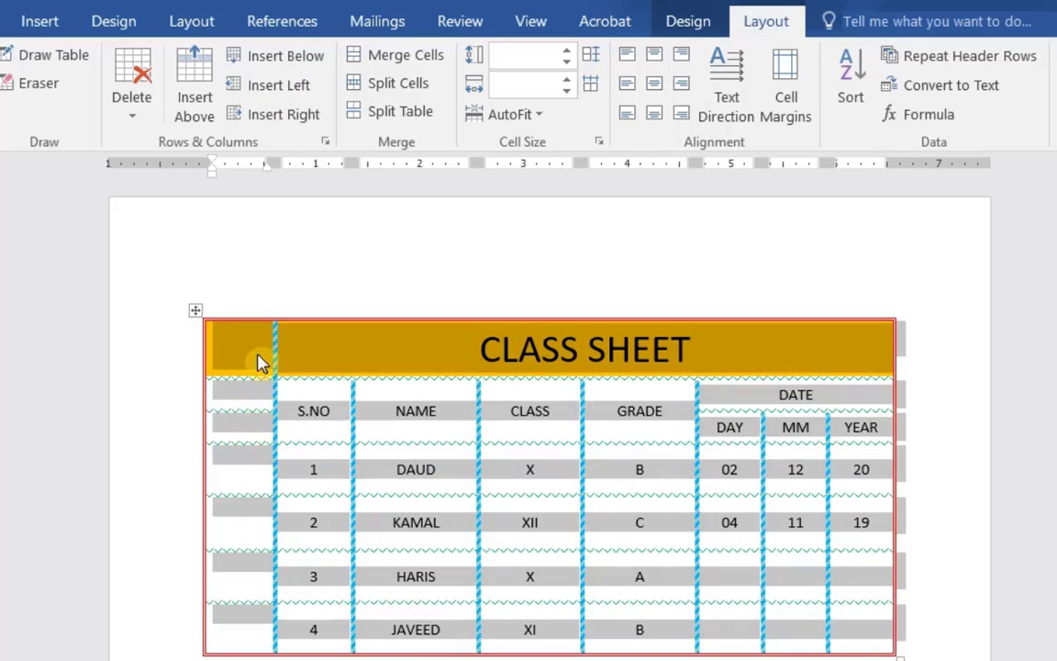
click(260, 360)
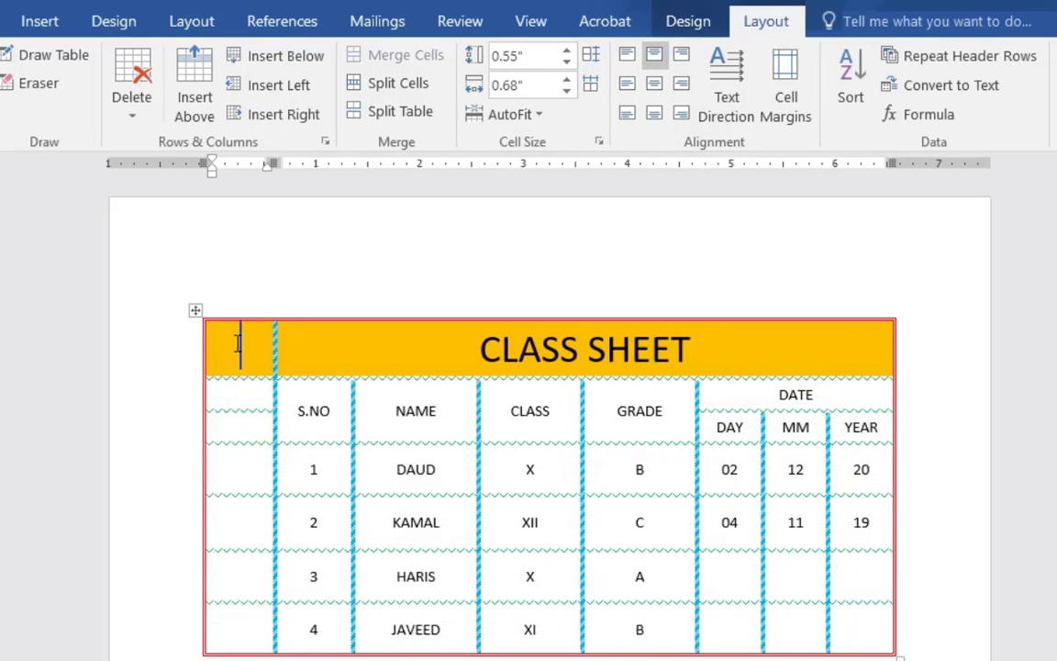
drag(238, 344, 482, 341)
click(302, 347)
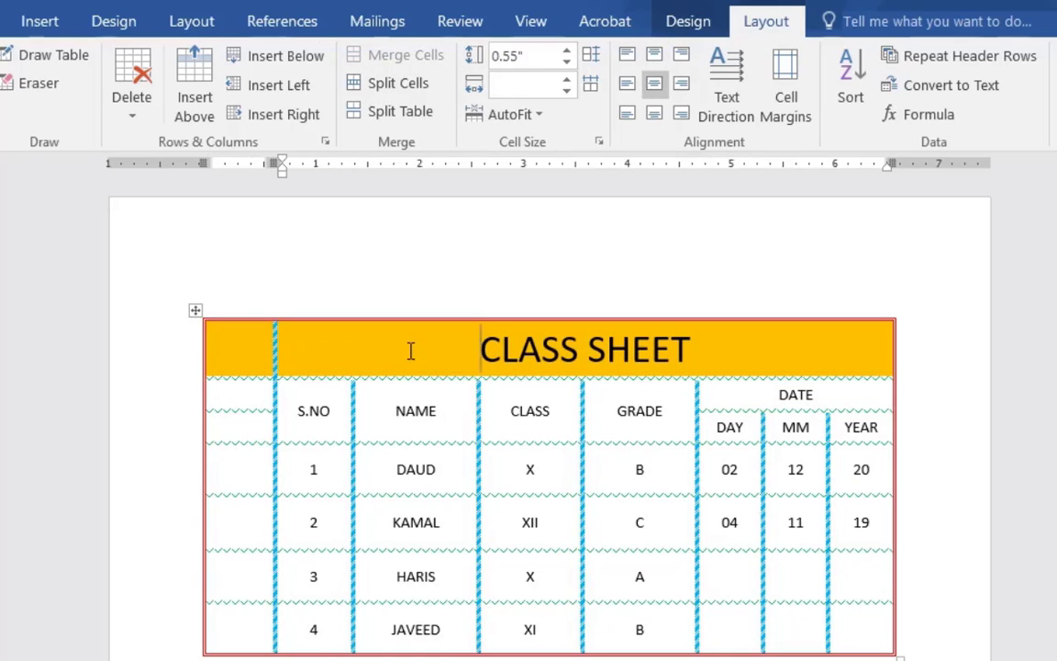
click(255, 350)
drag(255, 350, 455, 354)
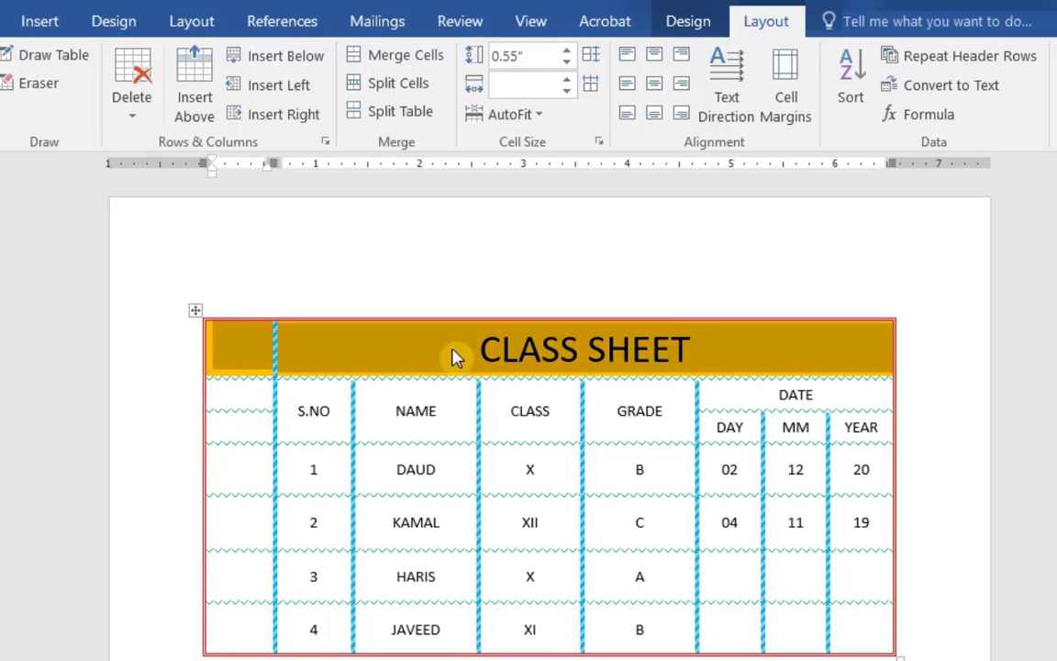
click(392, 59)
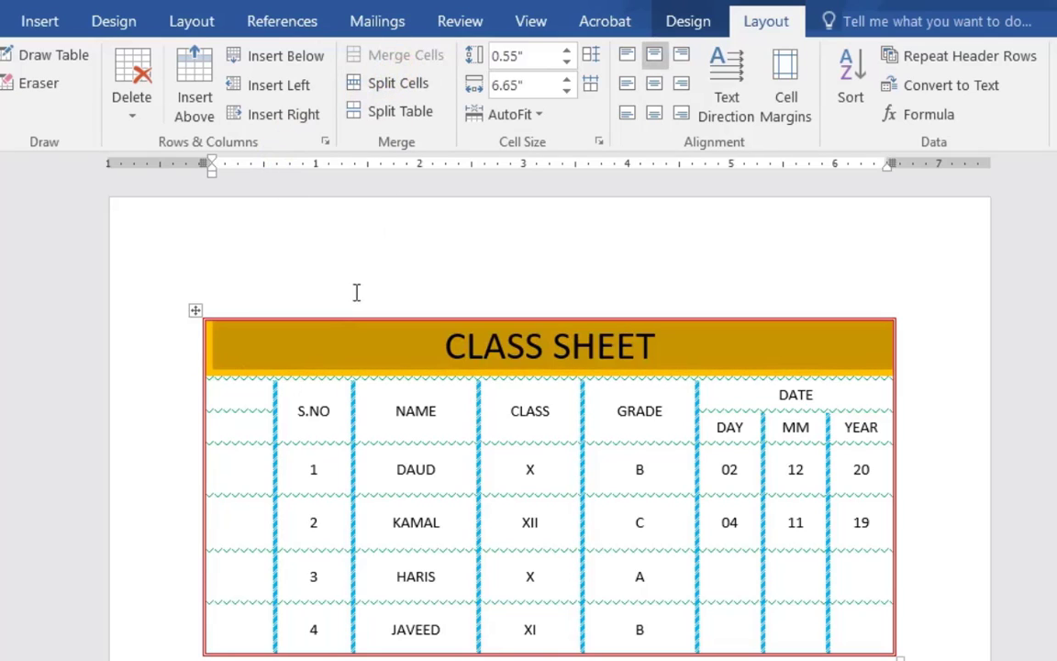
- Merge all cells of the new first column below the title into one tall cell, and enter the text SHEET 202 in it
click(246, 424)
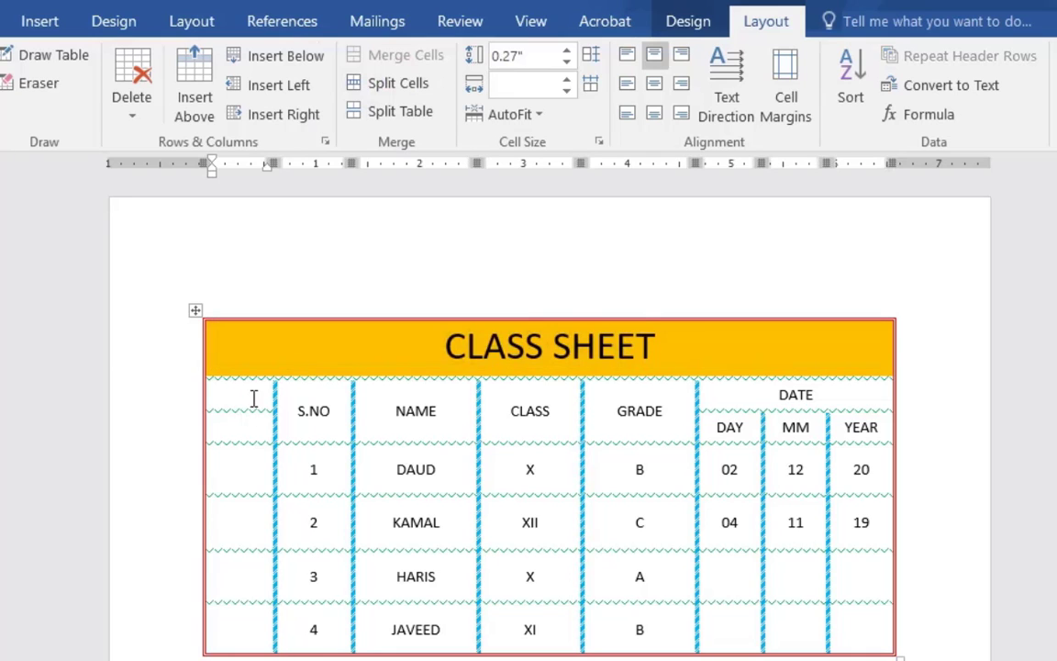
click(240, 395)
drag(238, 393, 237, 440)
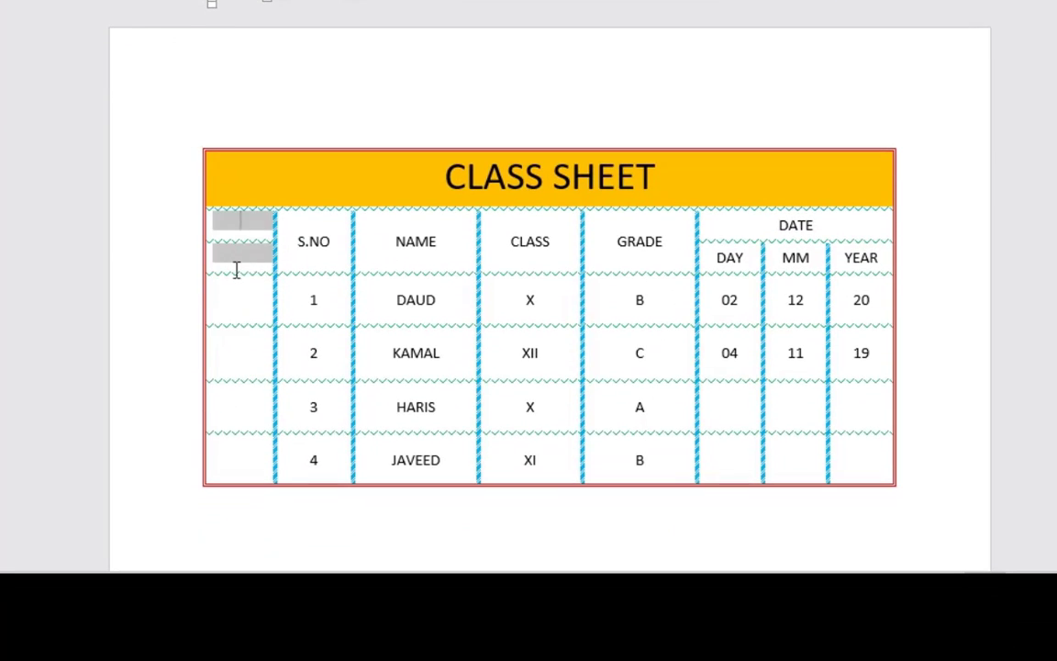
drag(236, 268, 230, 452)
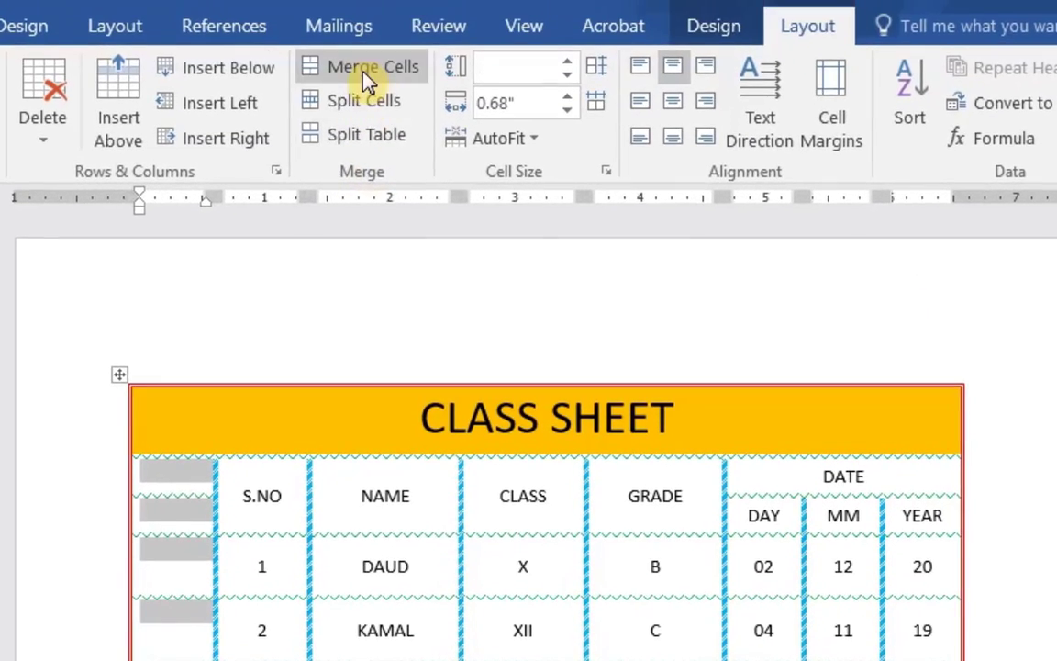
click(364, 34)
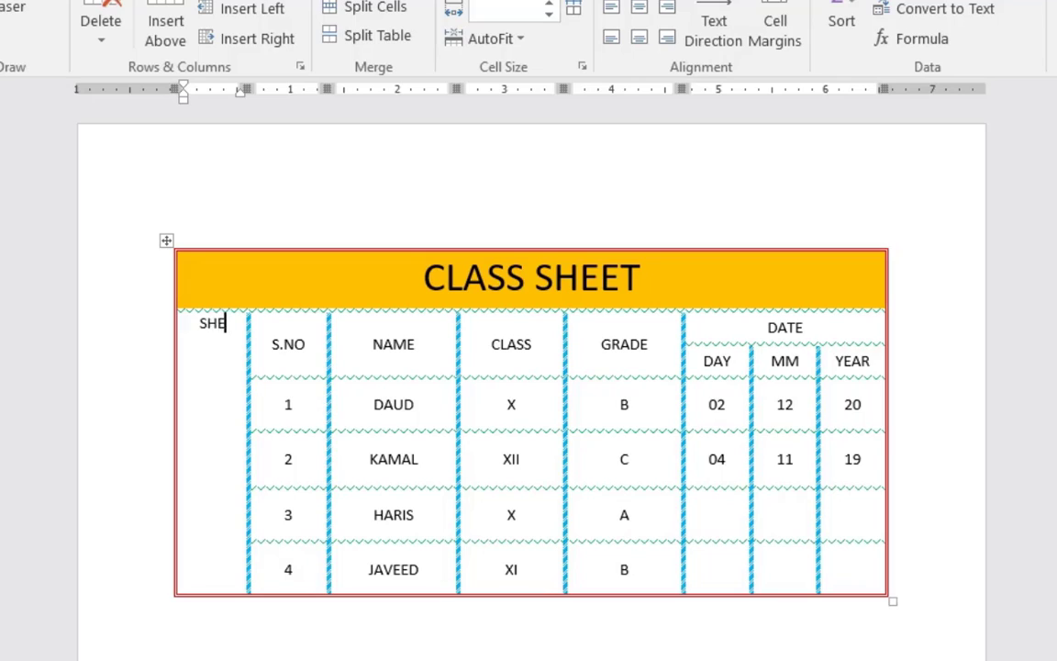
text(202)
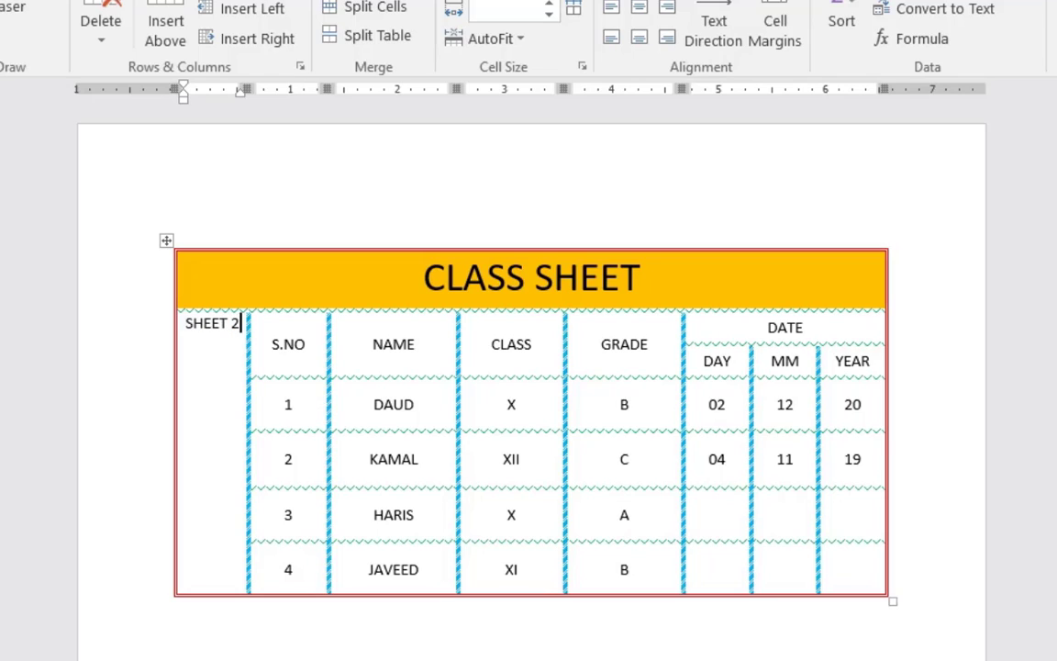